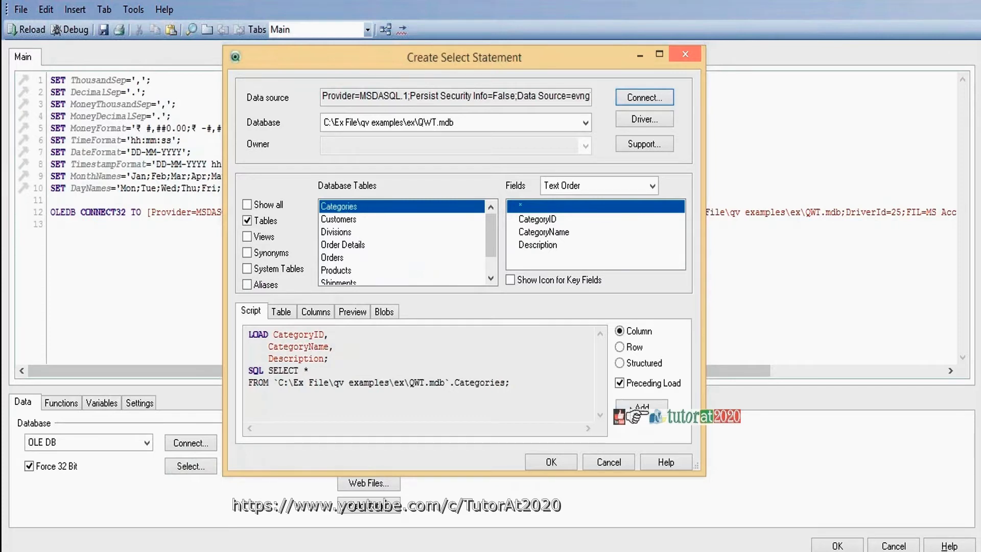
Add the Categories, Order Details and Products tables from QWT.mdb to the select statement and insert it into the script
click(344, 247)
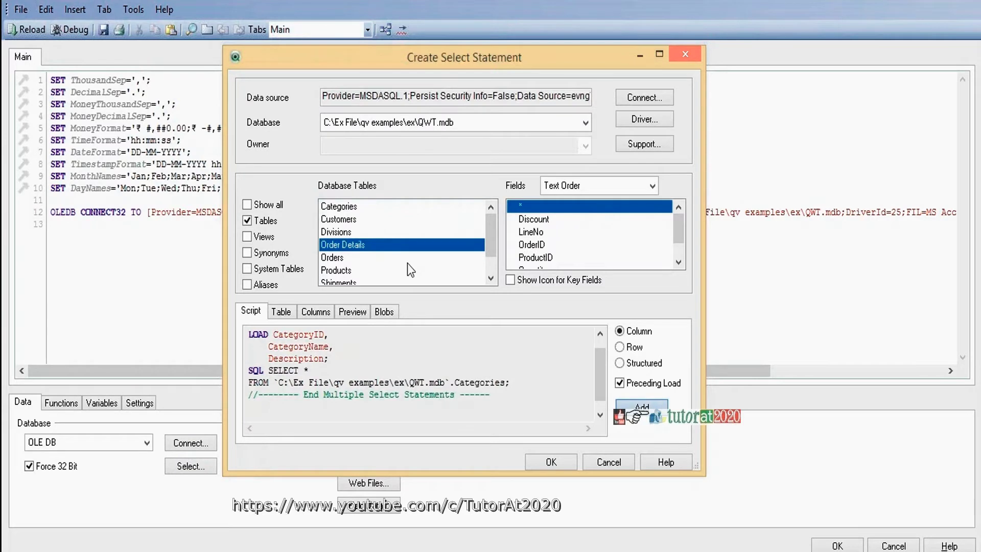
click(343, 271)
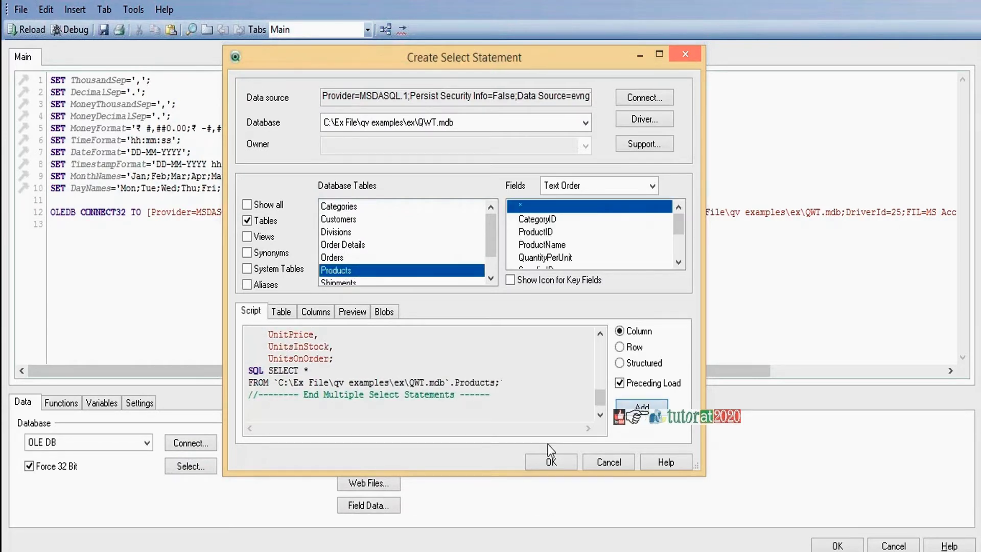
click(553, 465)
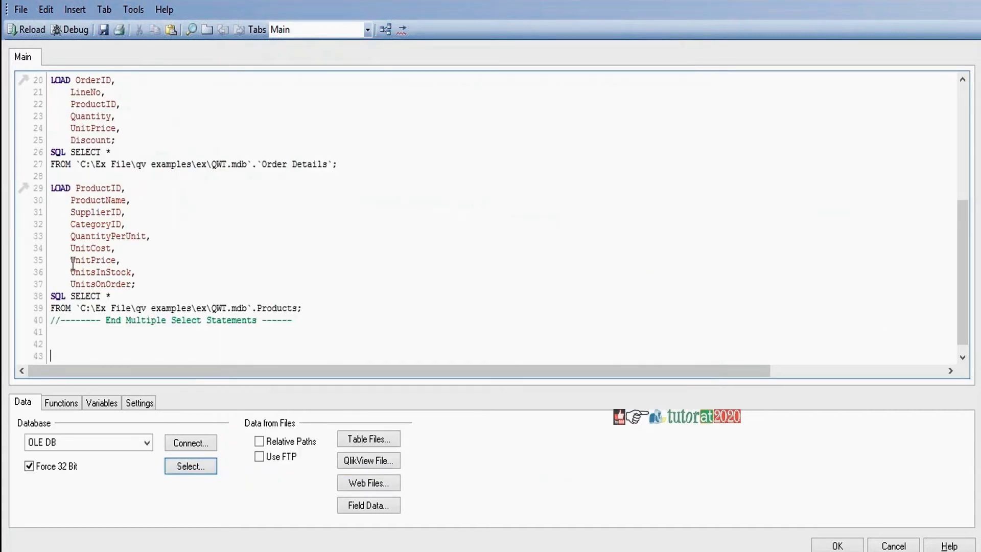
Remove the UnitPrice field from the Products load statement and reload the script without adding any listboxes
drag(70, 261, 70, 272)
key(Delete)
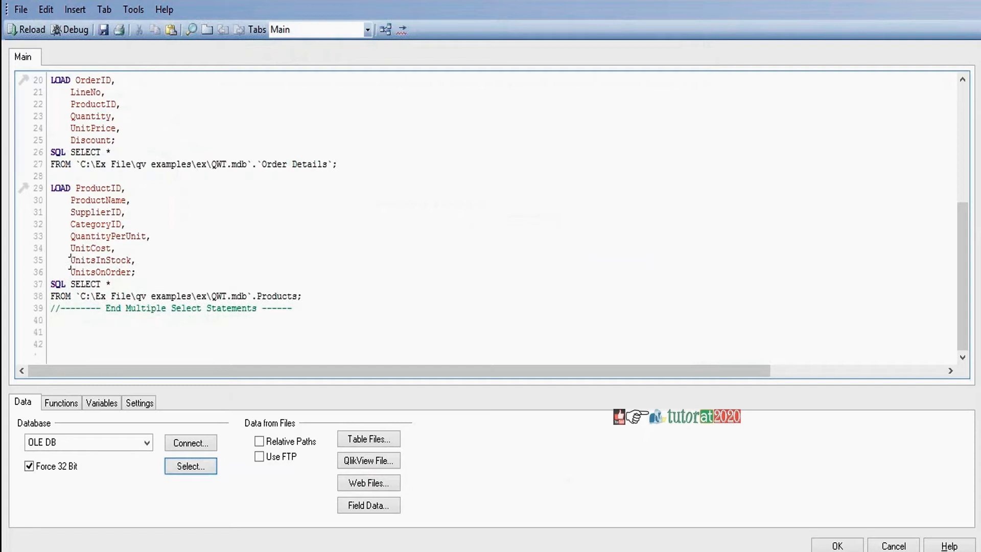
drag(964, 268, 962, 187)
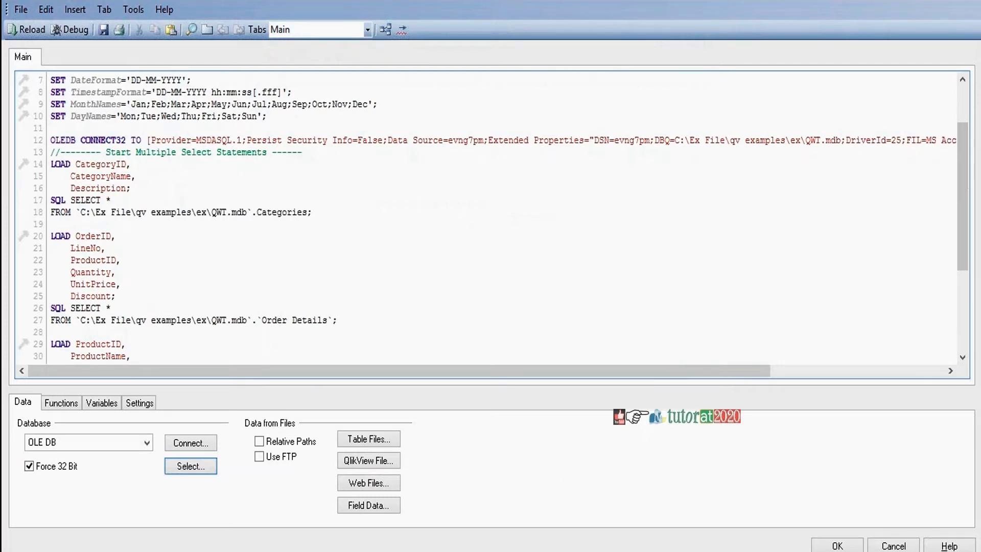
click(35, 30)
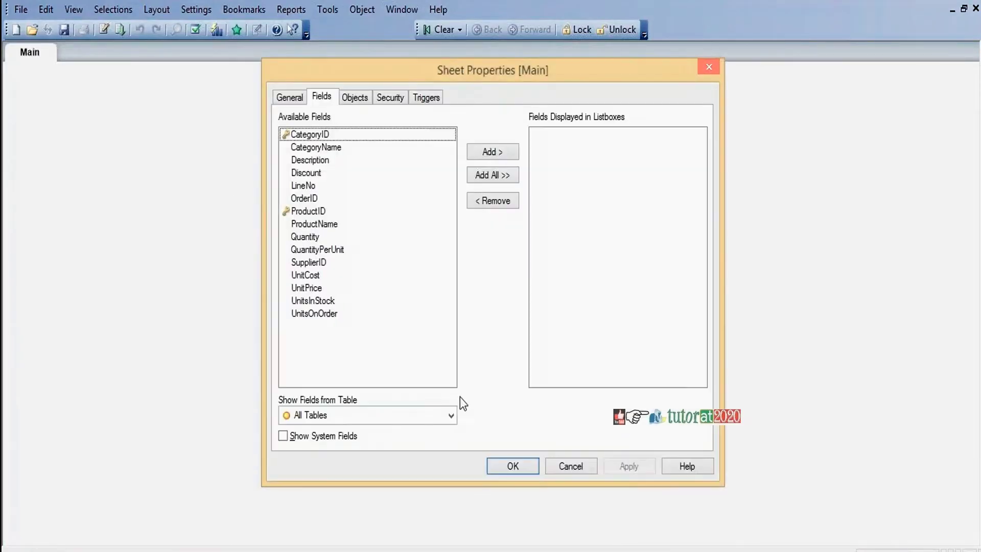
click(512, 467)
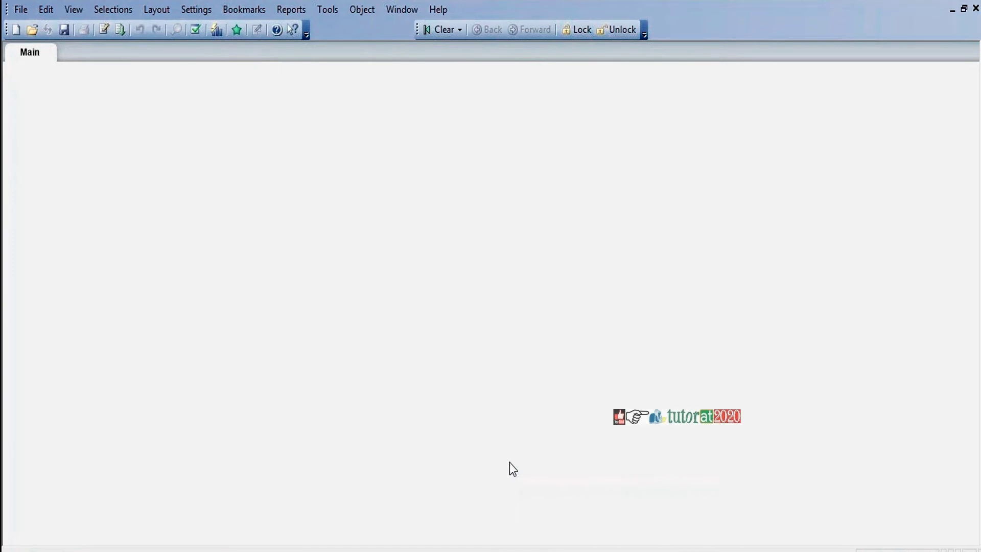
Open the table viewer and reposition the Products table to examine the links between the loaded tables
key(ctrl+t)
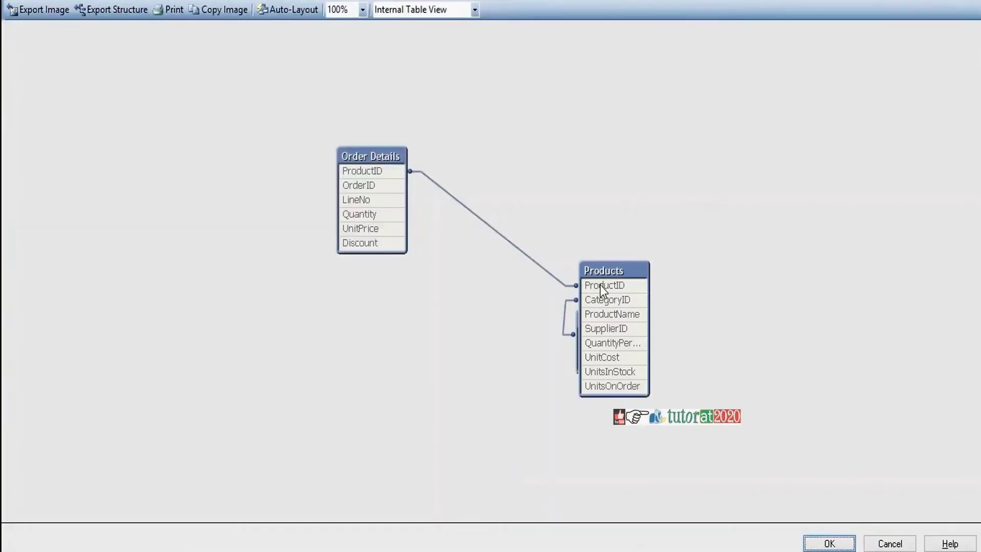
drag(609, 272, 659, 188)
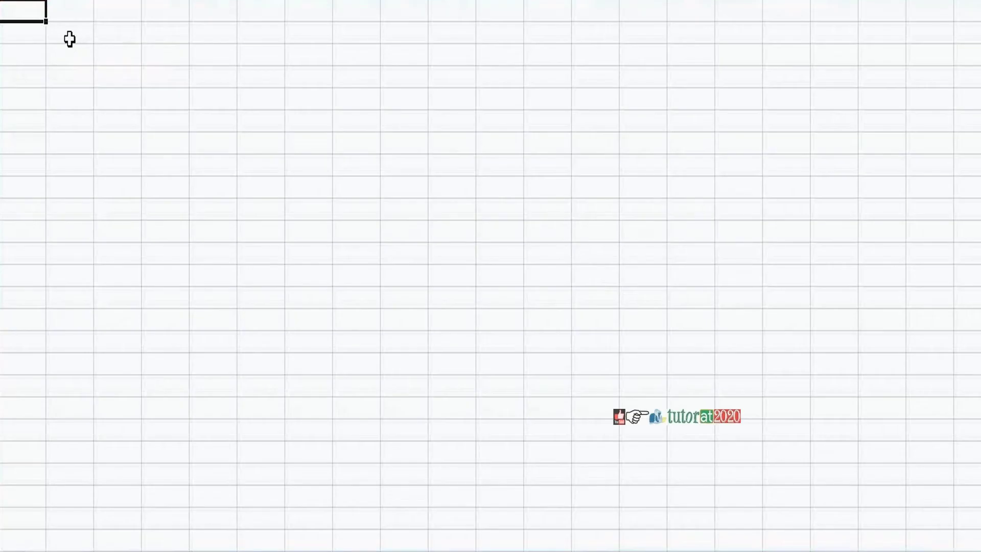
In the blank spreadsheet, enter the titles TableA and TableB on one row, leaving two empty columns between them
click(69, 38)
text(TableA)
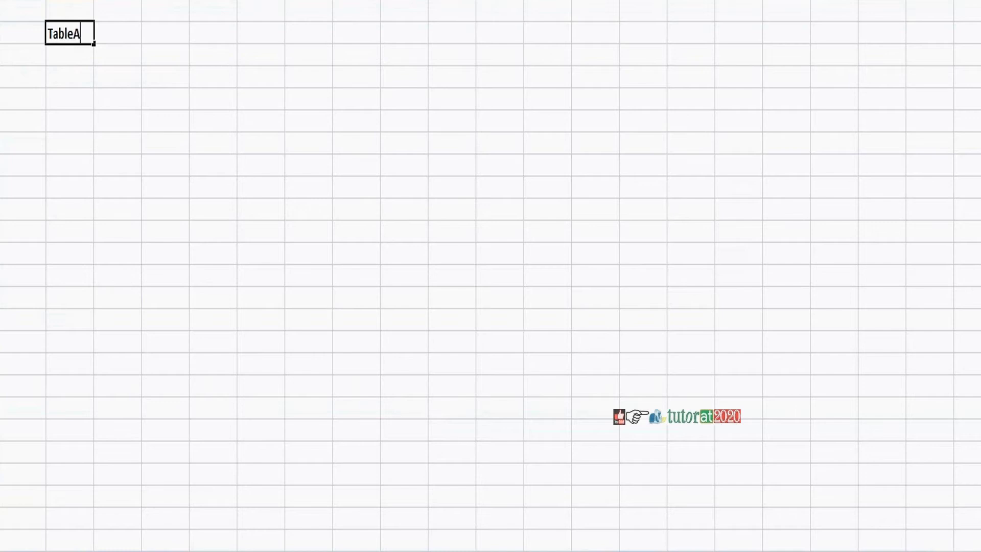
click(212, 30)
text(TabLE)
key(BackSpace)
key(BackSpace)
key(BackSpace)
text(ble)
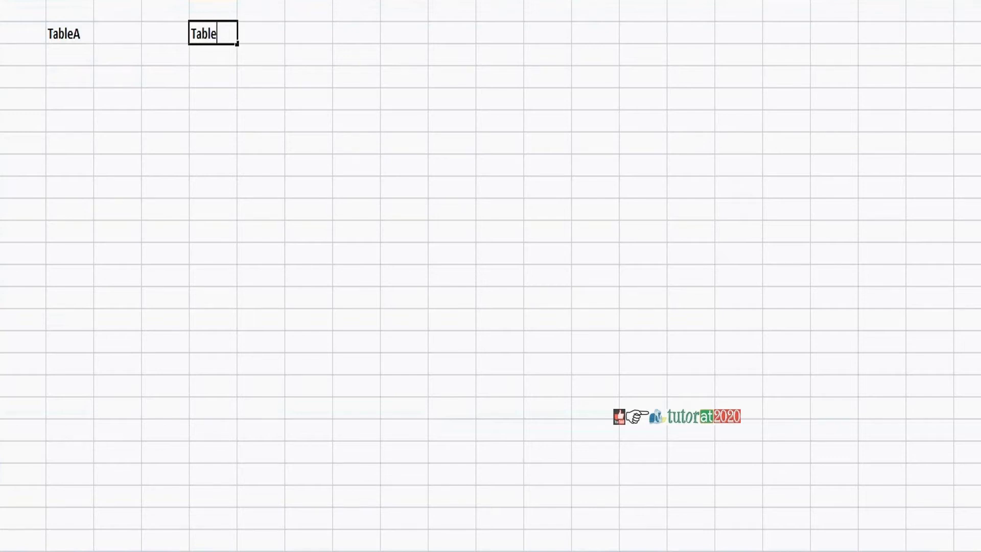
text(B)
Enter the column headers A and B under TableA, and A and C under TableB
click(65, 60)
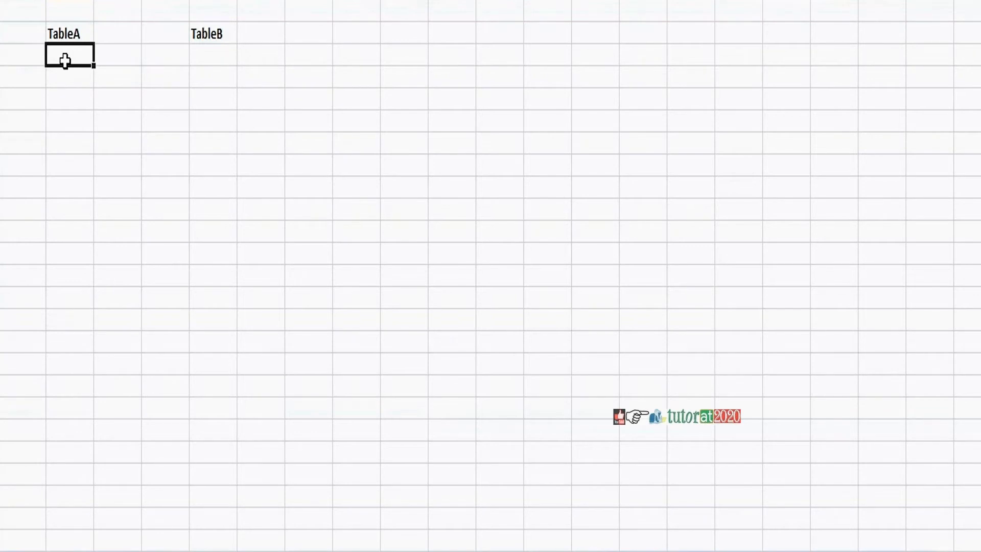
text(A)
key(Tab)
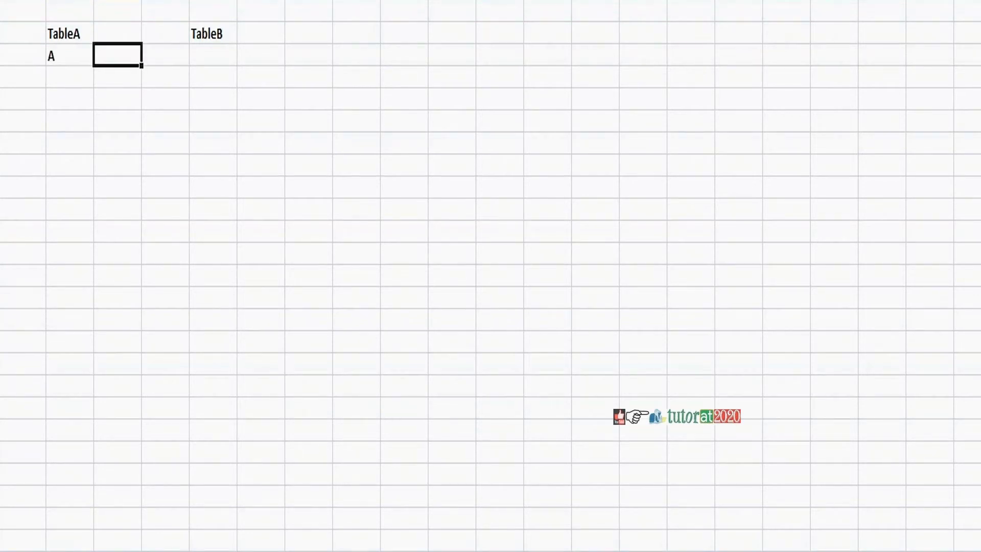
text(B)
key(Tab)
click(213, 54)
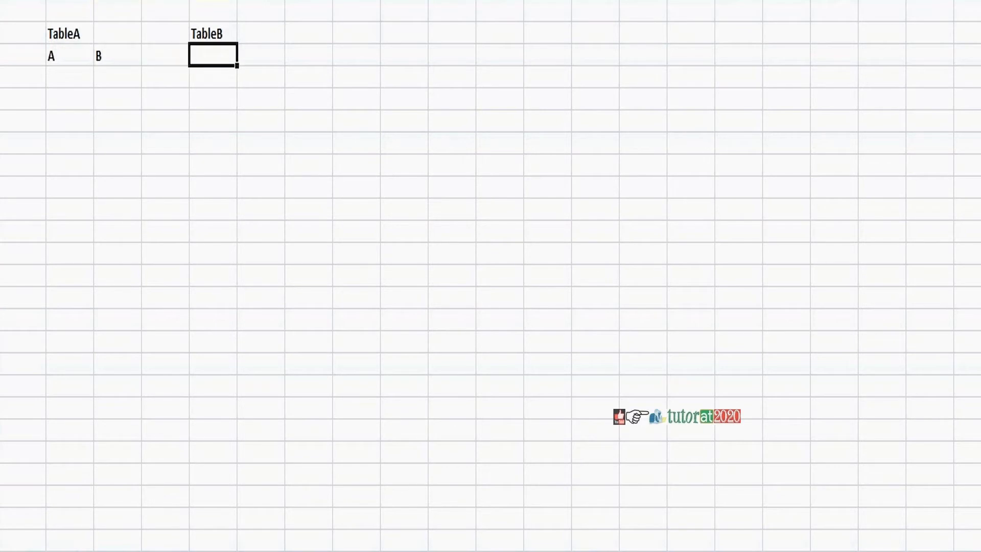
text(A)
key(Tab)
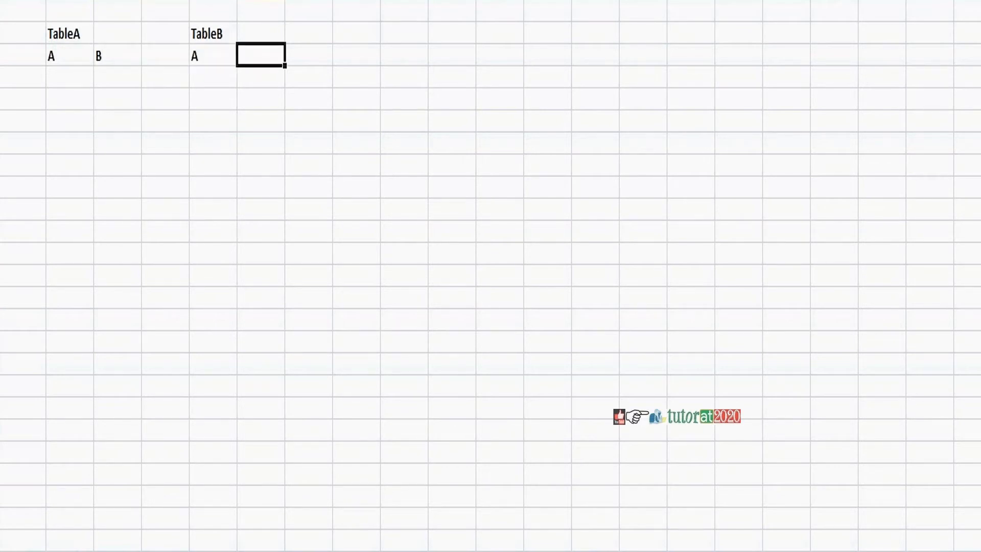
text(C)
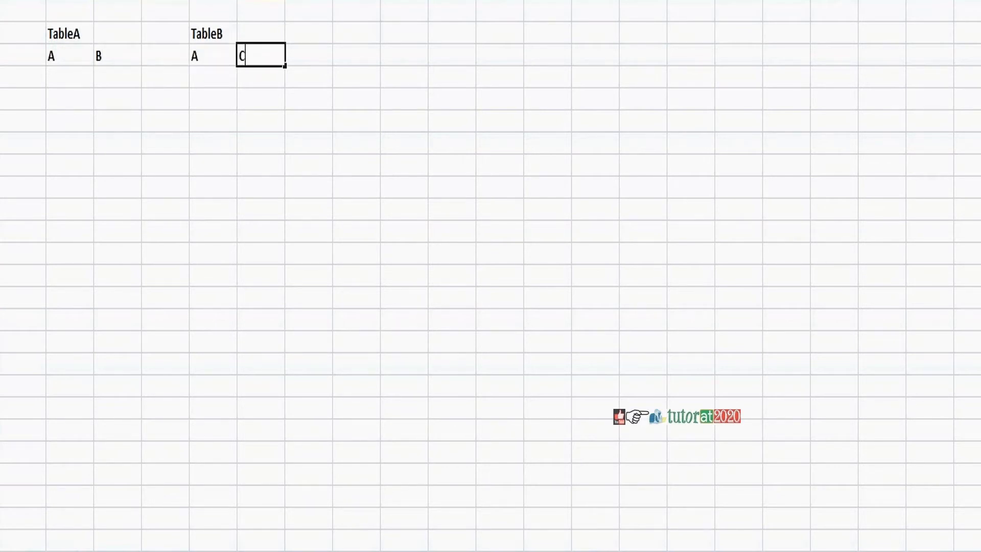
Fill TableA with three rows under its headers: 1 and aa, 2 and cc, 3 and ee
click(65, 76)
text(1)
key(Tab)
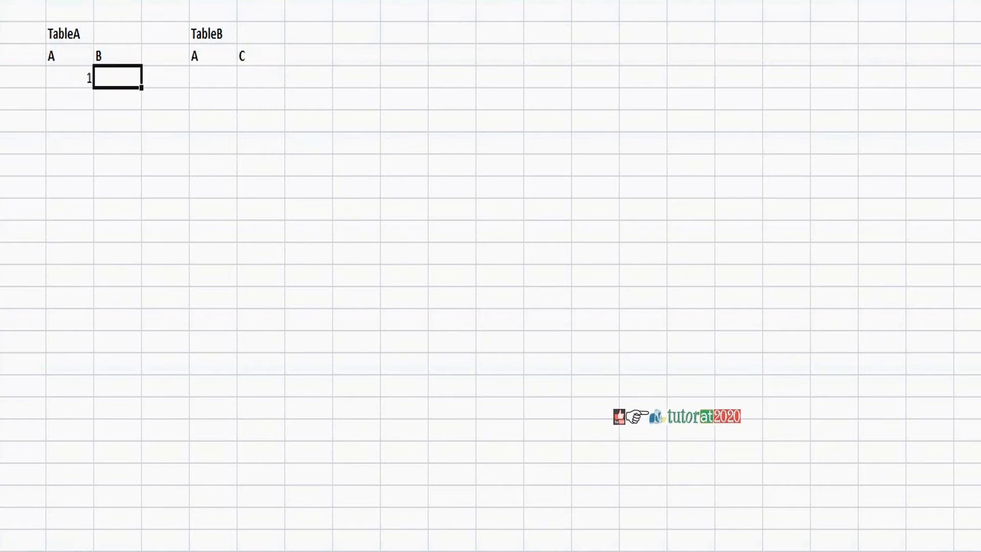
text(aa)
click(72, 96)
text(2)
key(Tab)
text(cc)
click(76, 118)
text(3)
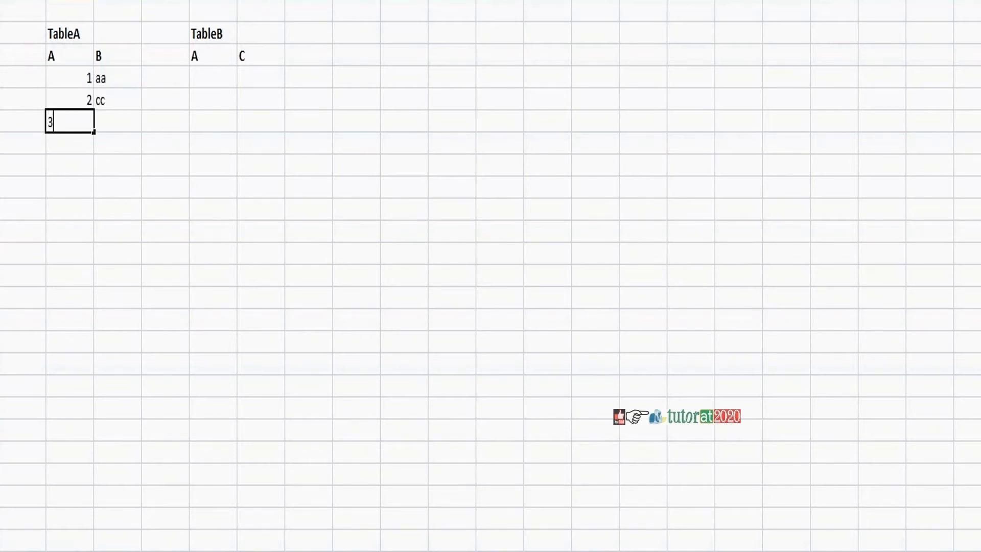
key(Tab)
text(ee)
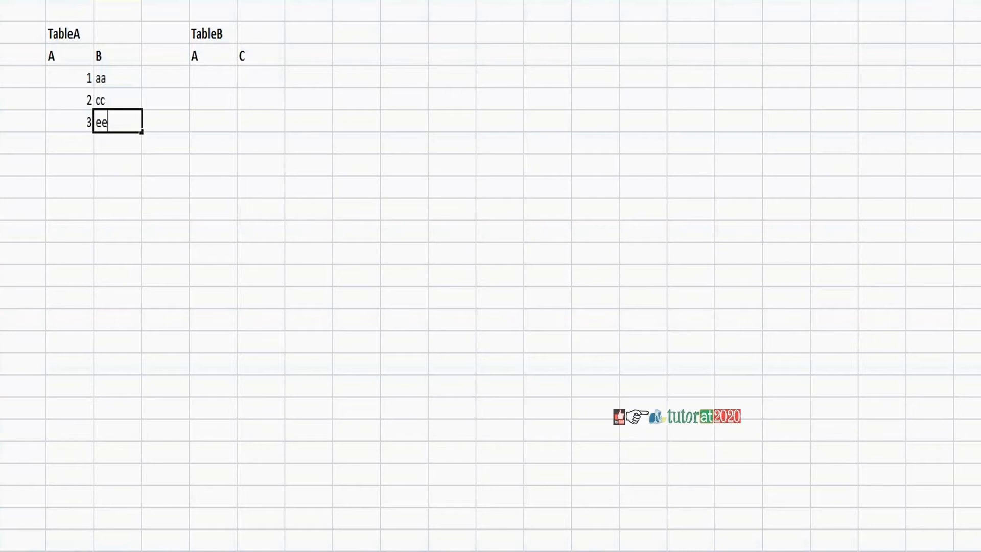
Fill TableB with two rows under its headers: 1 and xx, 4 and yy
click(218, 76)
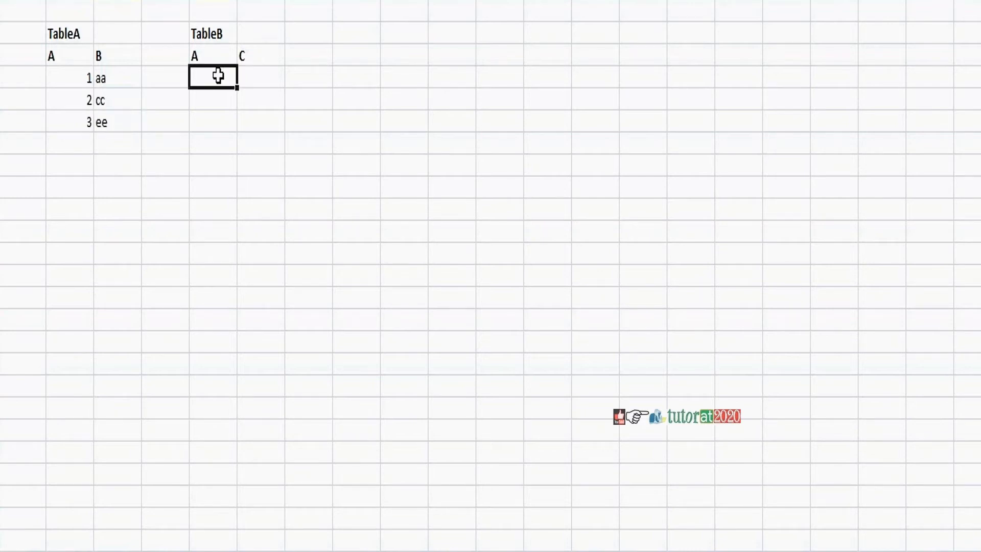
text(1)
key(Tab)
text(xx)
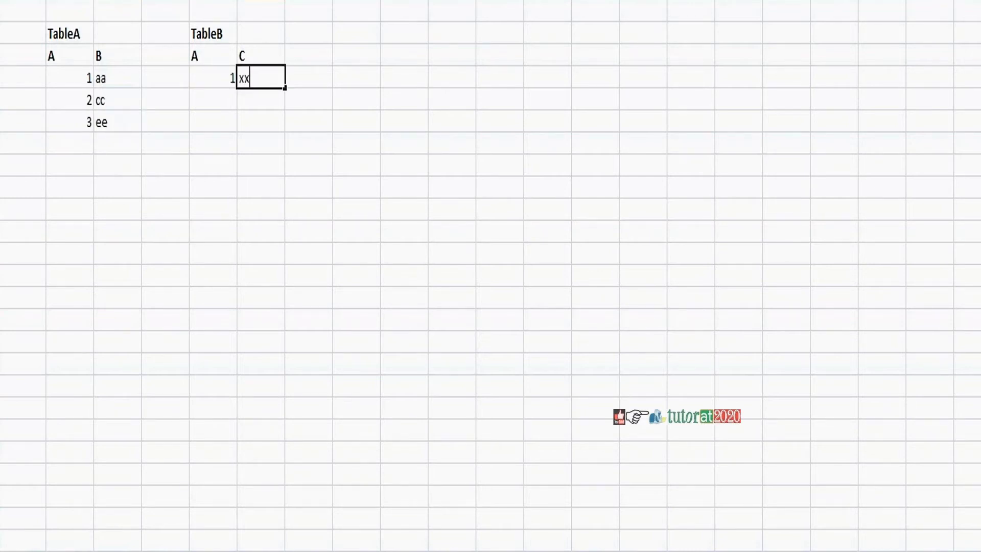
click(220, 99)
text(4)
key(Tab)
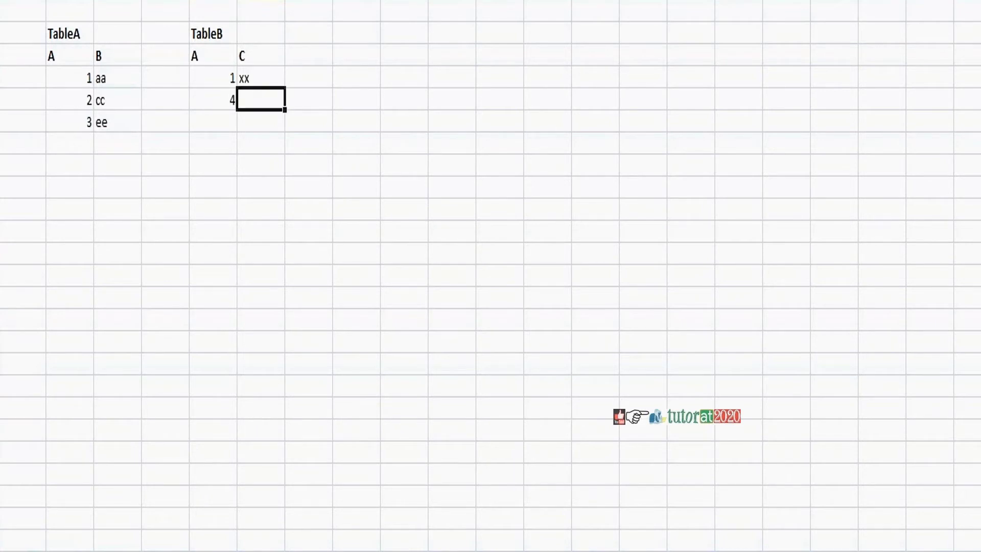
text(yy)
Apply All Borders to TableA's headers and its three data rows
click(62, 56)
key(shift+Right)
key(shift+Down)
key(shift+Down)
key(shift+Down)
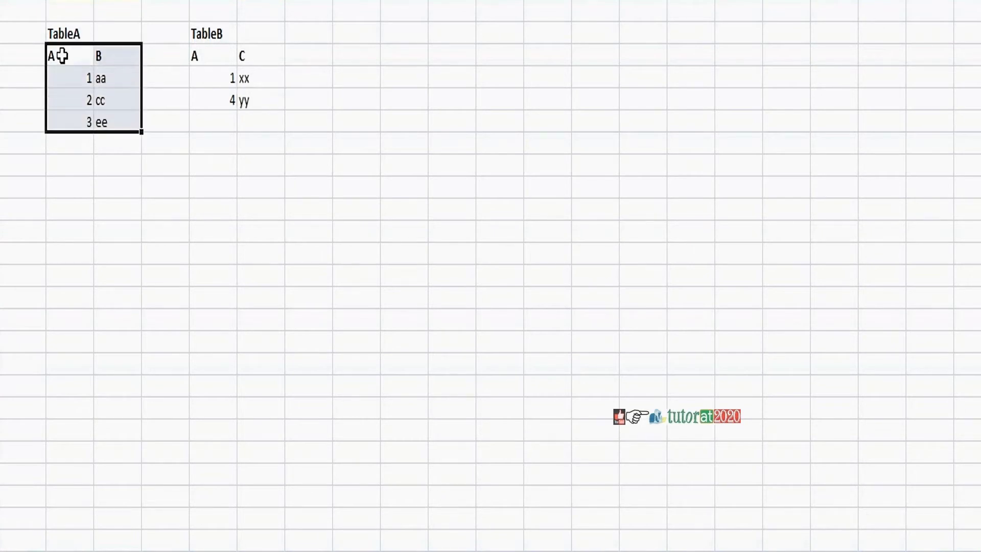
click(215, 1)
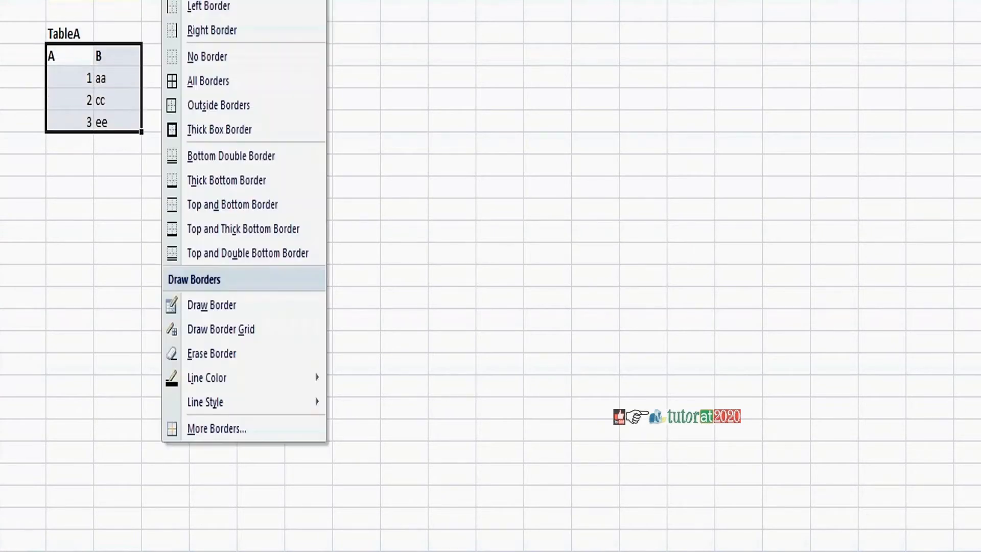
click(196, 81)
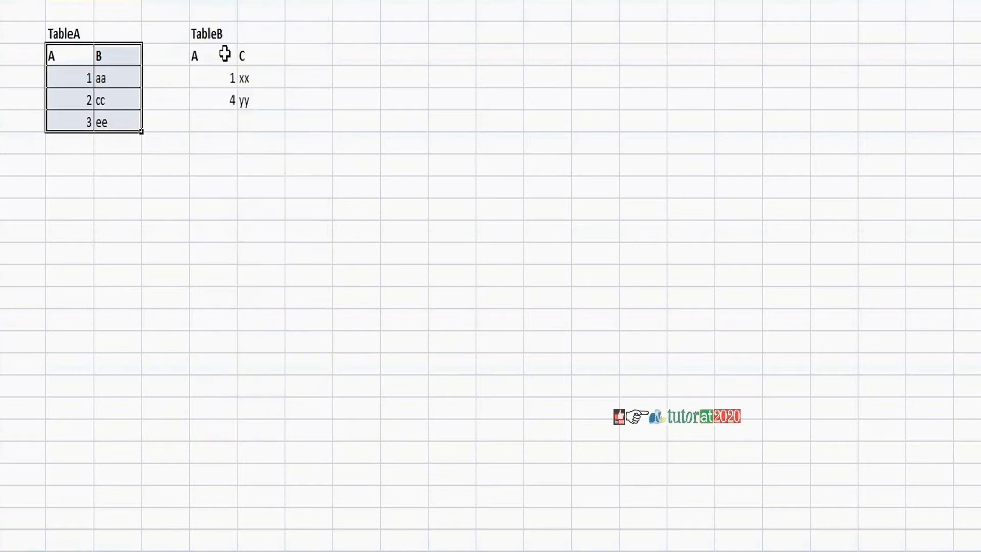
Apply the same borders to TableB's headers and its two data rows
click(209, 57)
key(ctrl+a)
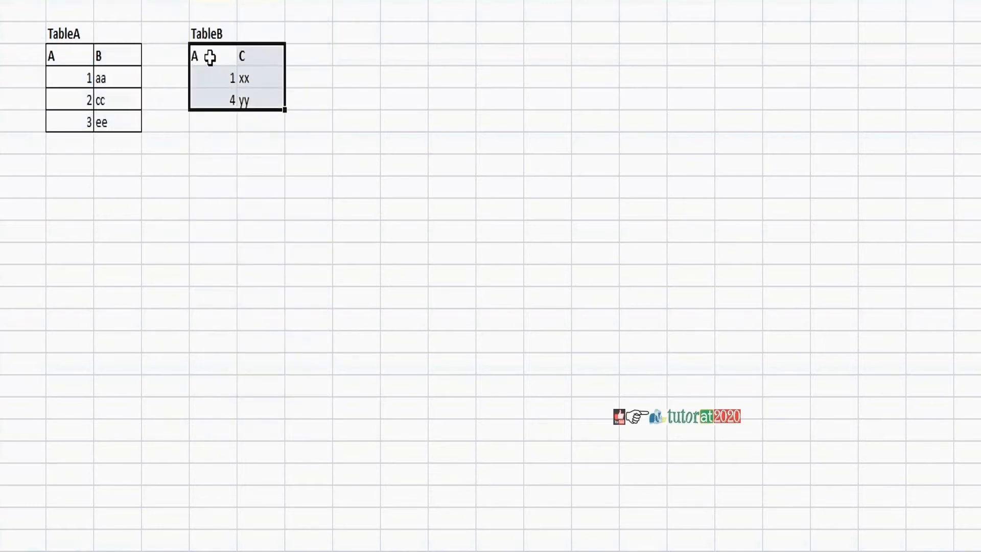
key(F4)
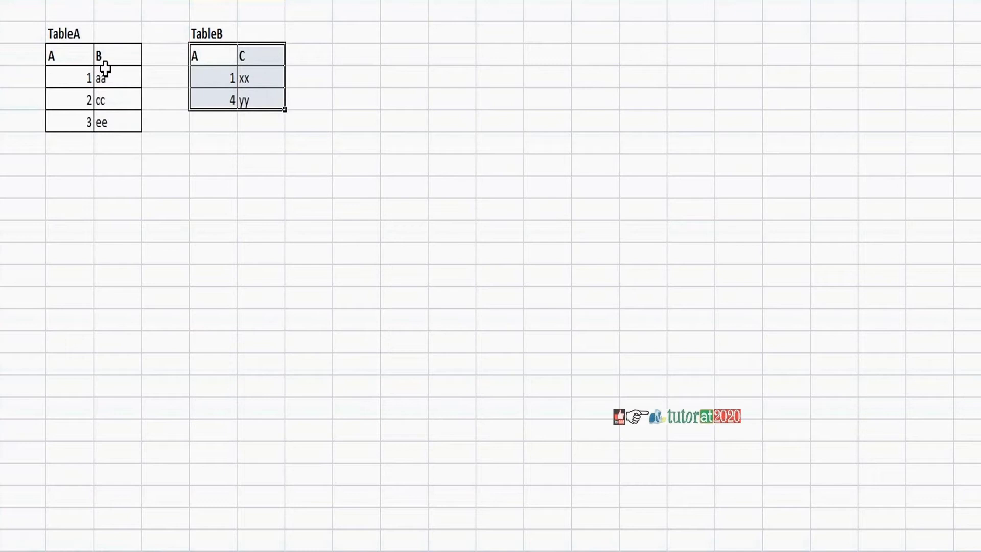
Add the title Inner Join beyond TableB, one row above its title, with headers A, B and C beneath it
click(356, 11)
text(Inner Join)
click(357, 35)
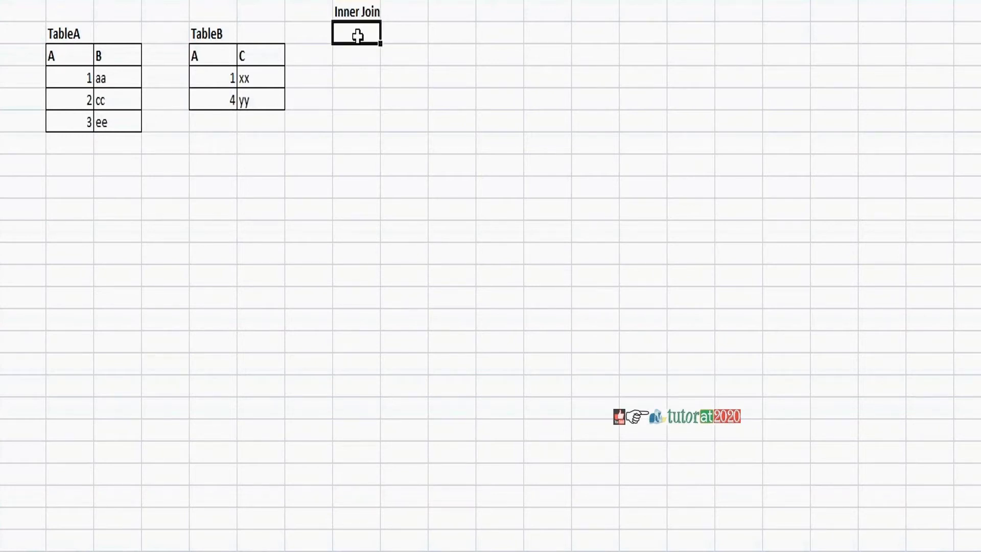
text(A)
key(Tab)
text(B)
key(Tab)
text(C)
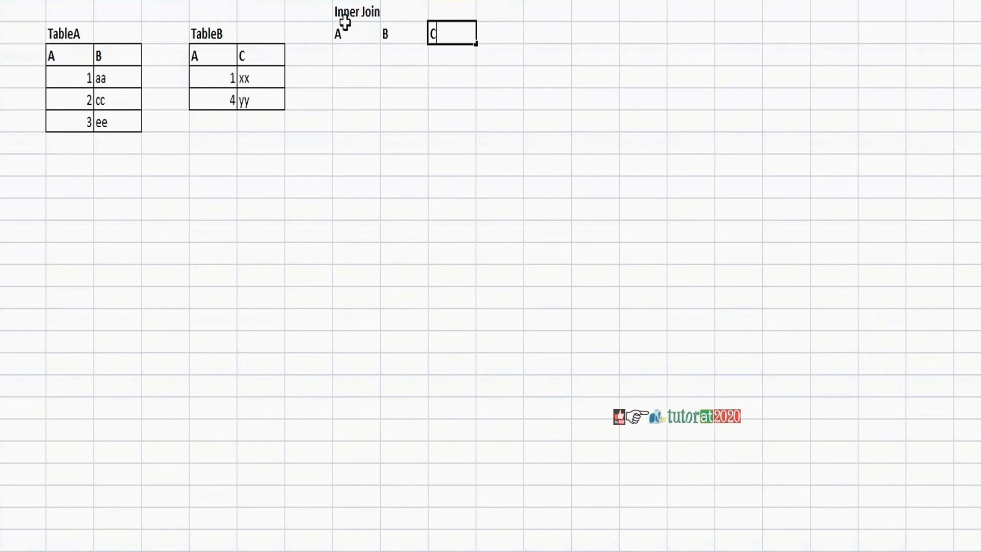
Enter the matching row 1, aa, xx under the Inner Join headers A, B and C
click(347, 53)
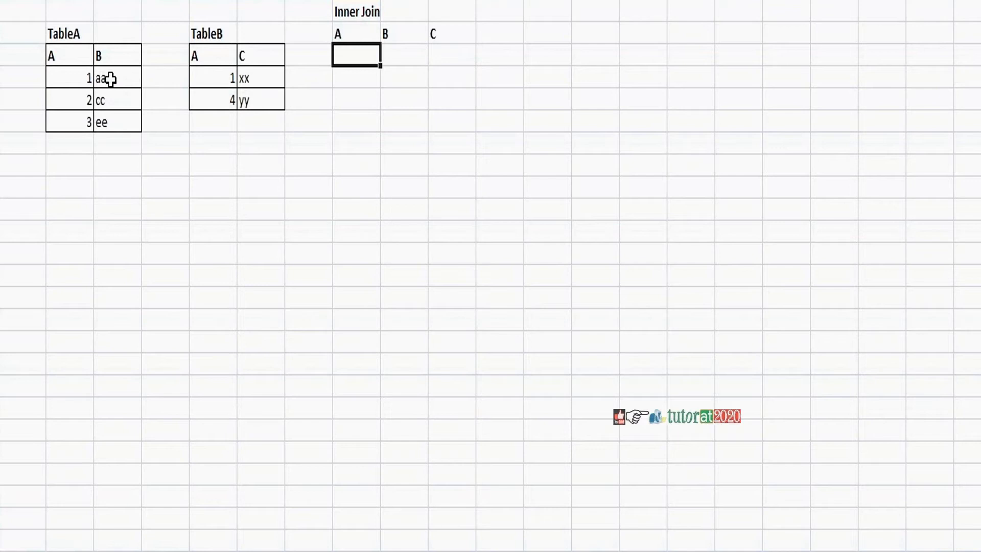
text(1)
key(Tab)
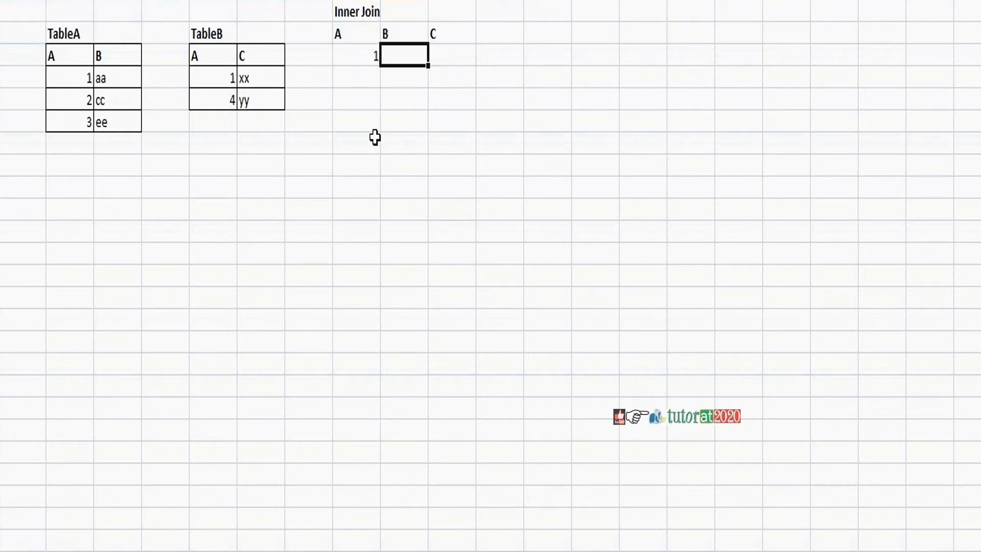
text(aa)
key(Tab)
text(xx)
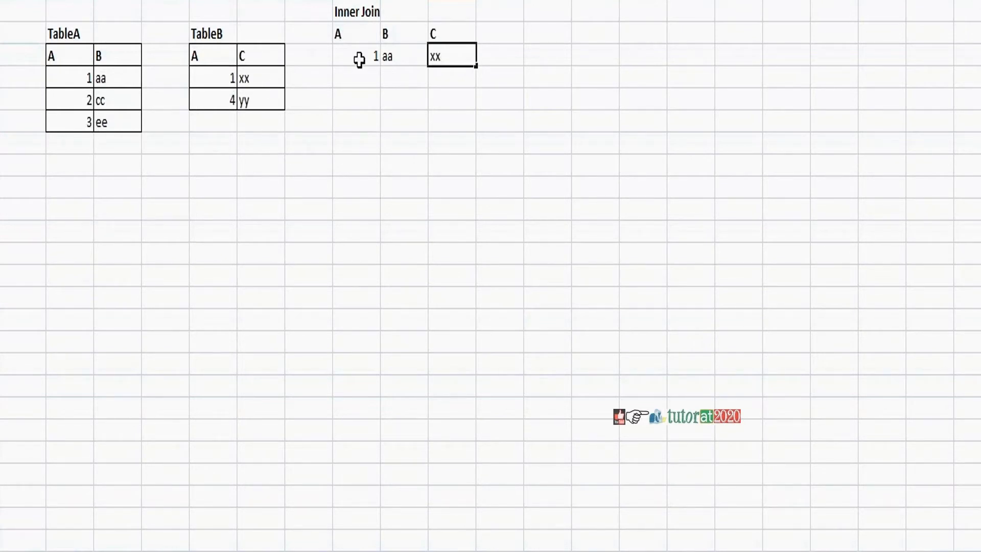
Apply All Borders to the Inner Join headers and data row, and select the Inner Join title cell
click(350, 34)
key(shift+Right)
key(shift+Right)
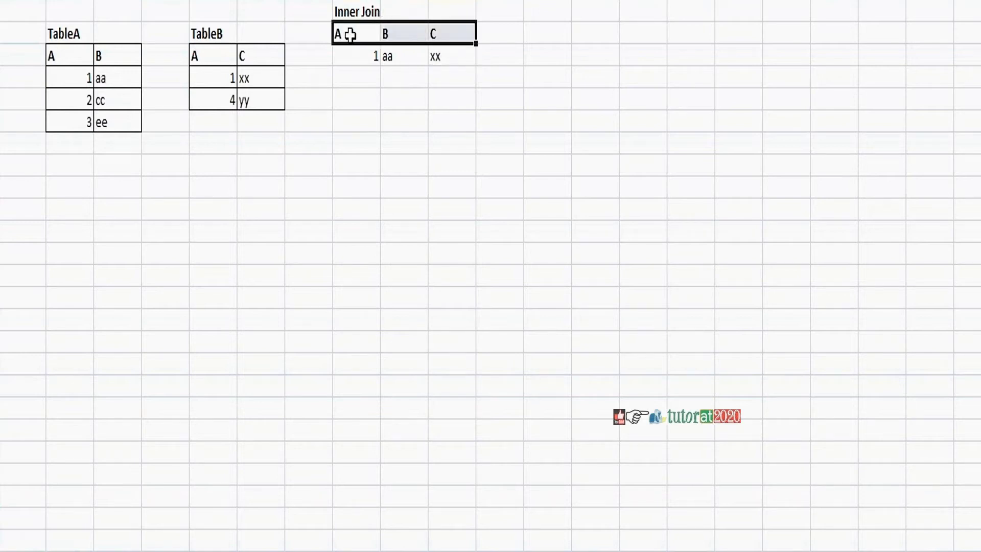
key(shift+Down)
key(alt+h)
key(b)
key(a)
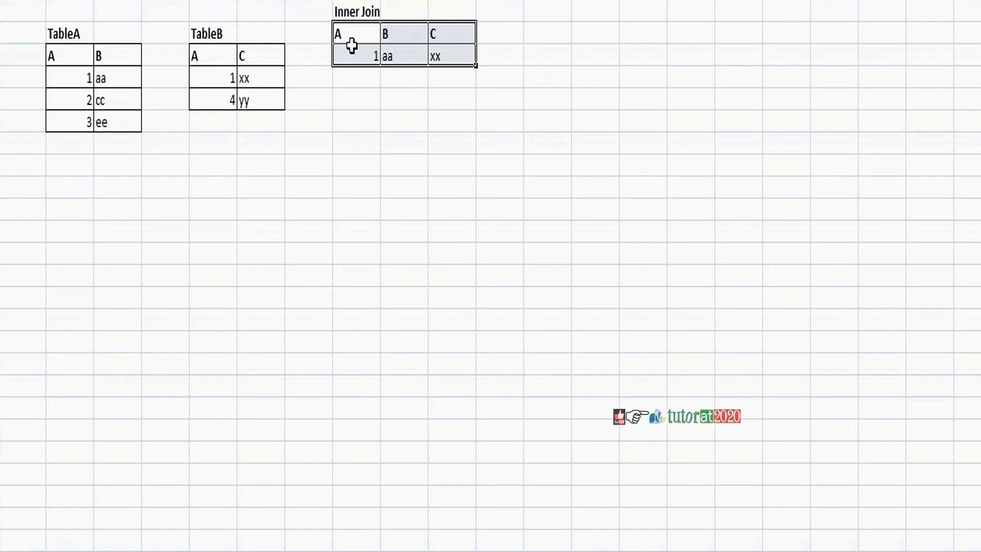
click(342, 12)
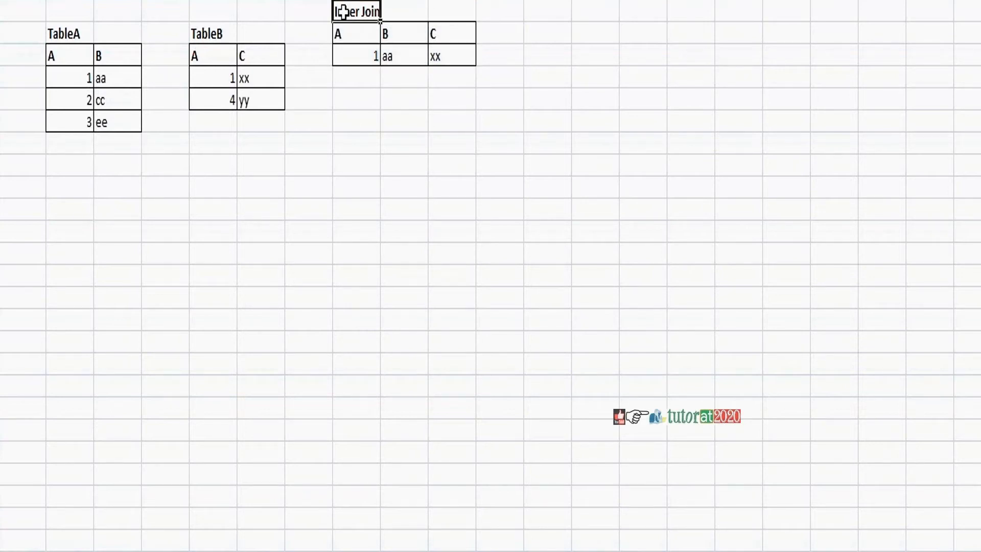
Copy the Inner Join title and its A, B, C headers to one blank row below the Inner Join table
key(shift+Right)
key(shift+Right)
key(shift+Down)
key(ctrl+c)
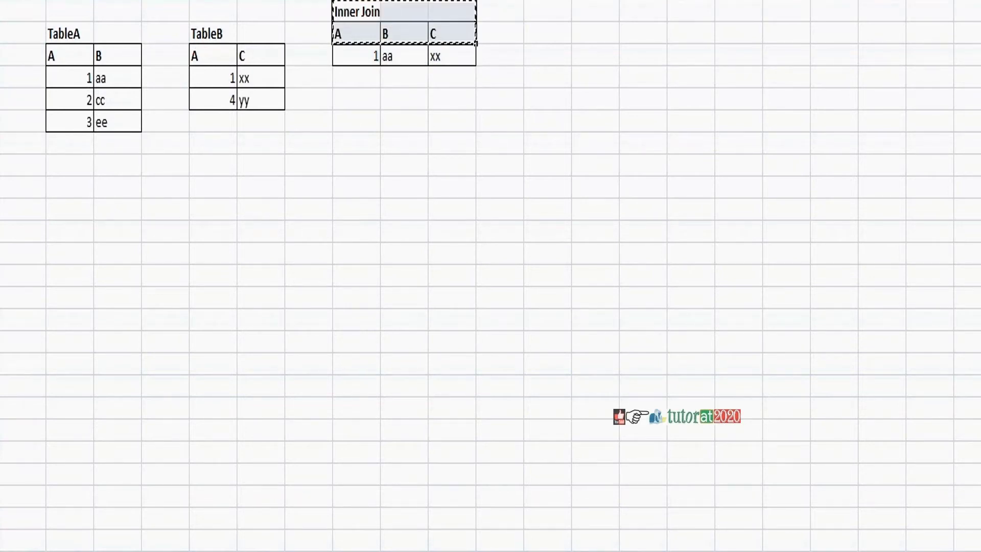
click(348, 105)
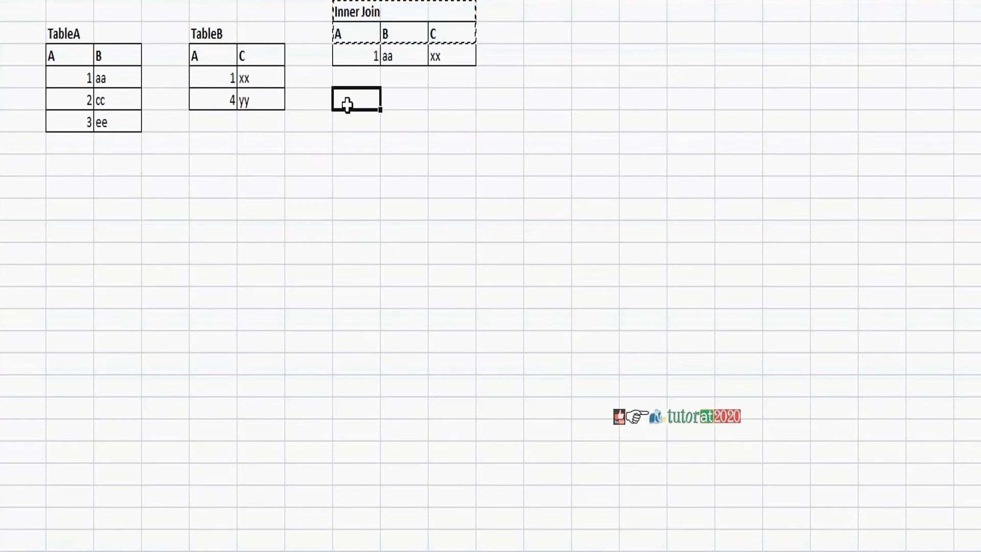
key(ctrl+v)
Change the title of the copied header block to Left Join
double_click(356, 105)
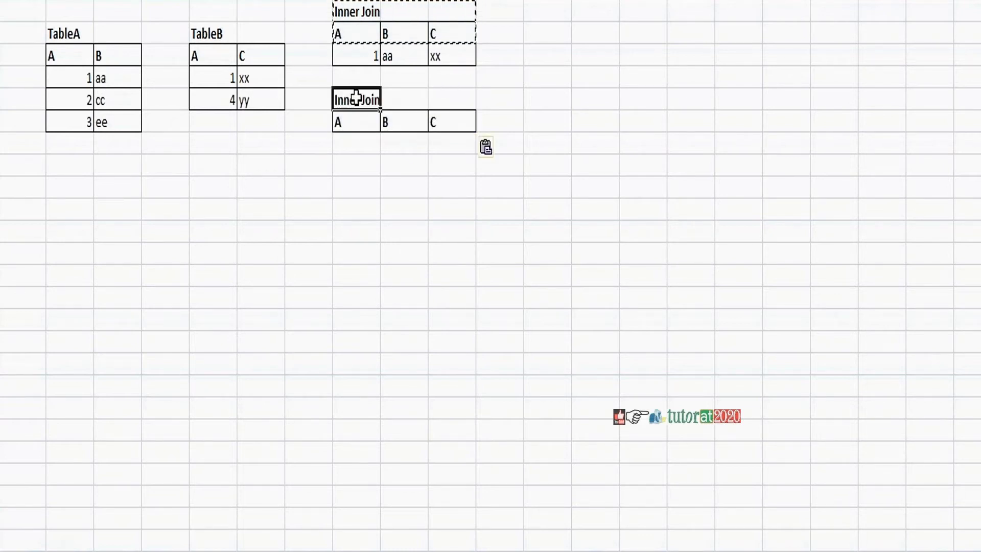
key(BackSpace)
key(BackSpace)
key(BackSpace)
key(BackSpace)
key(BackSpace)
key(BackSpace)
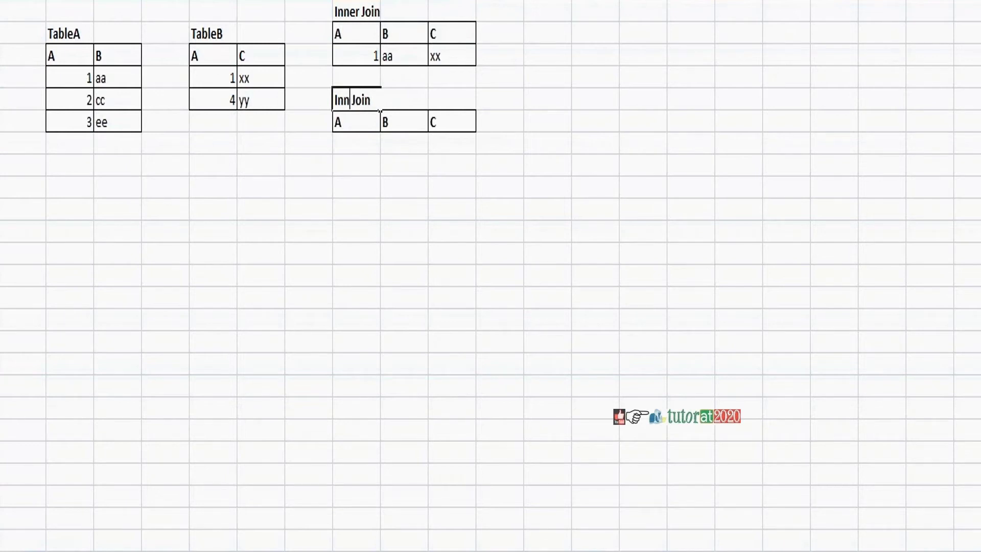
text(Left)
Enter the rows 1, aa; 2, cc; and 3, ee under the Left Join headers A and B
click(349, 149)
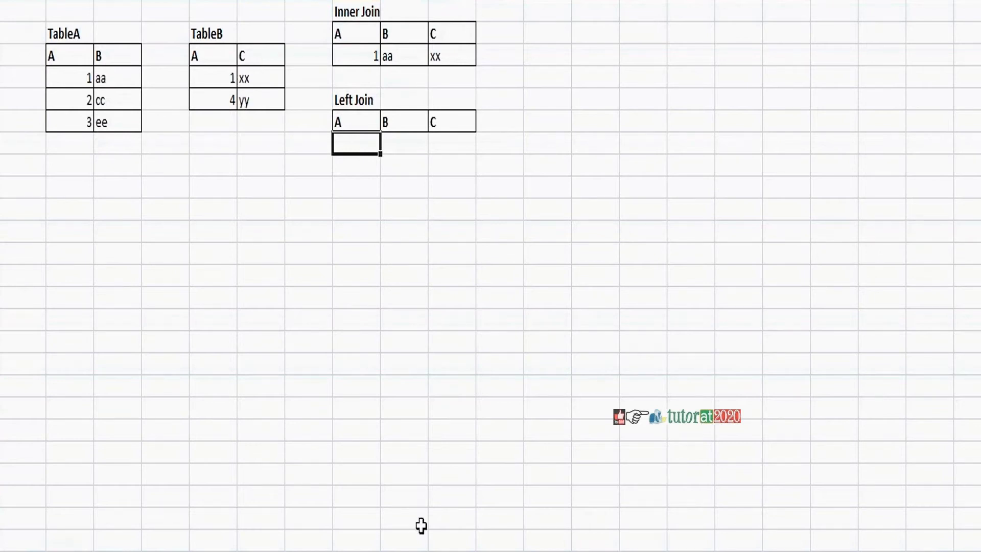
text(1)
key(Tab)
text(aa)
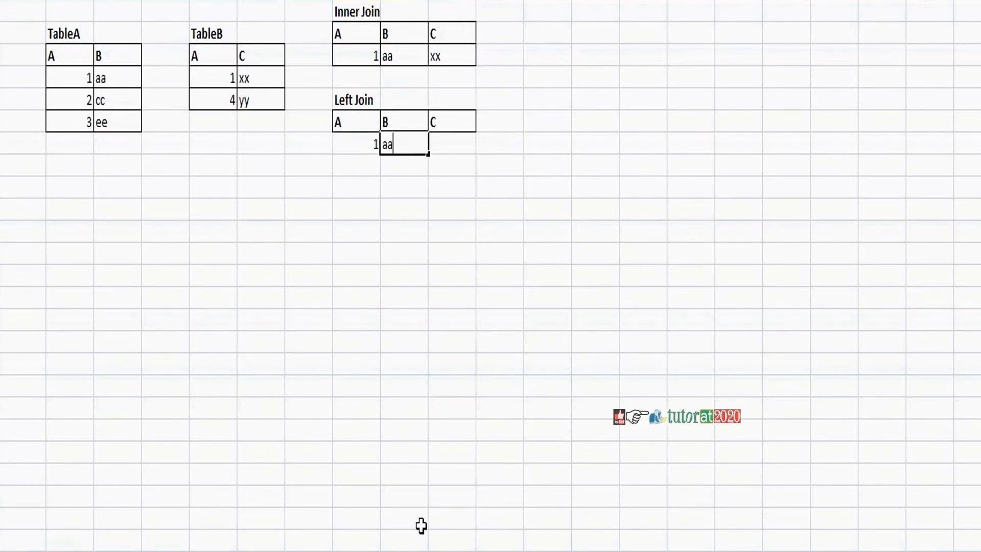
click(363, 162)
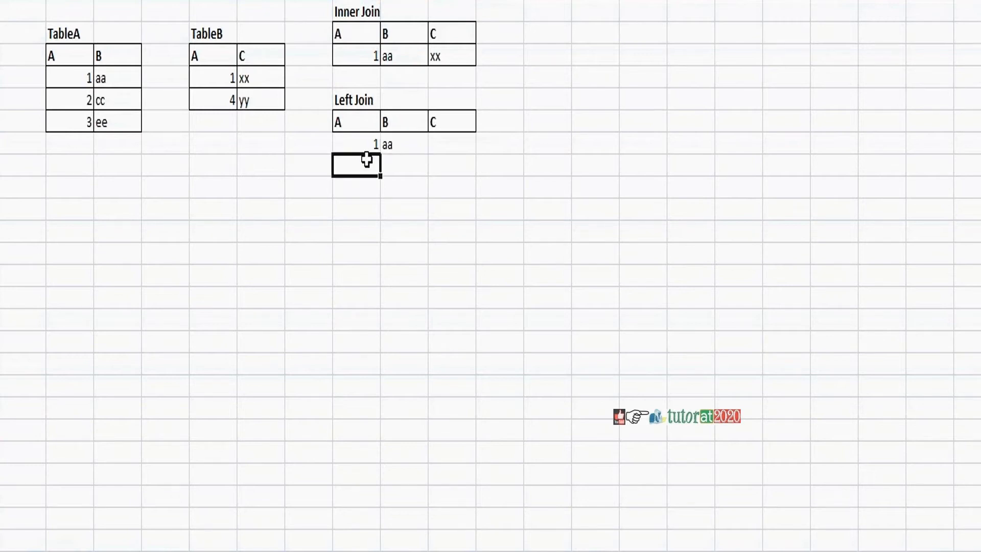
text(2)
key(Tab)
text(cc)
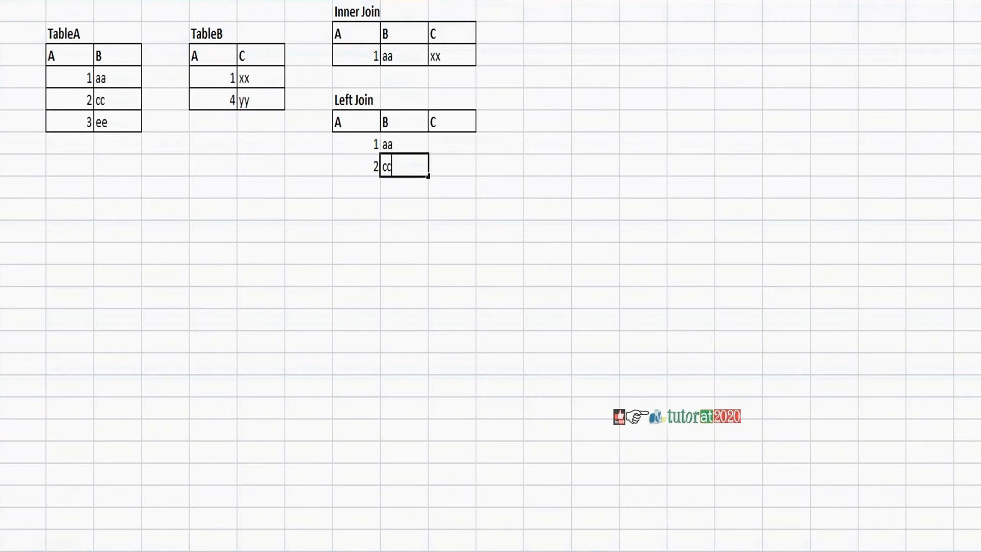
click(369, 189)
text(3)
key(Tab)
text(e)
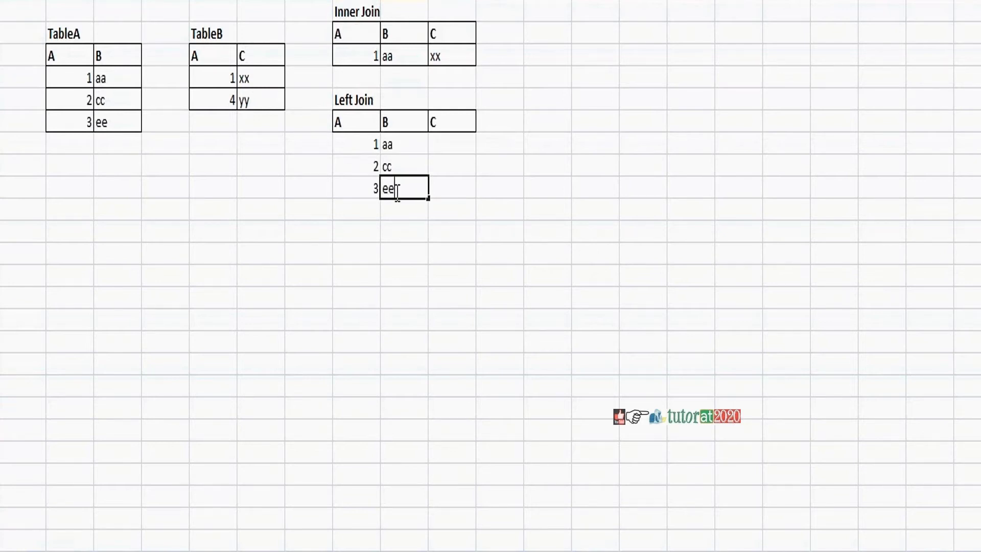
Fill column C of the Left Join table with xx for row 1 and null for rows 2 and 3
click(79, 79)
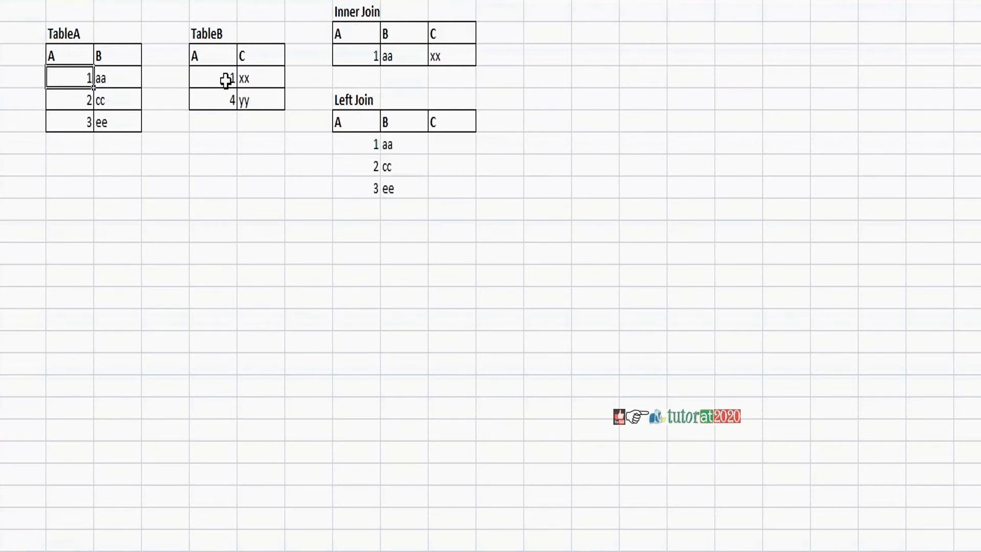
click(447, 144)
text(xx)
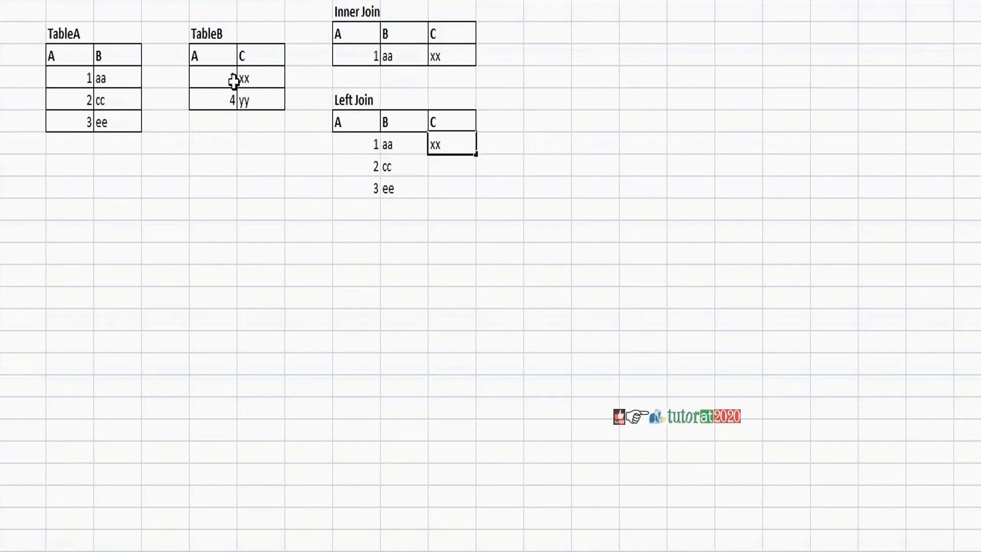
click(441, 163)
text(null)
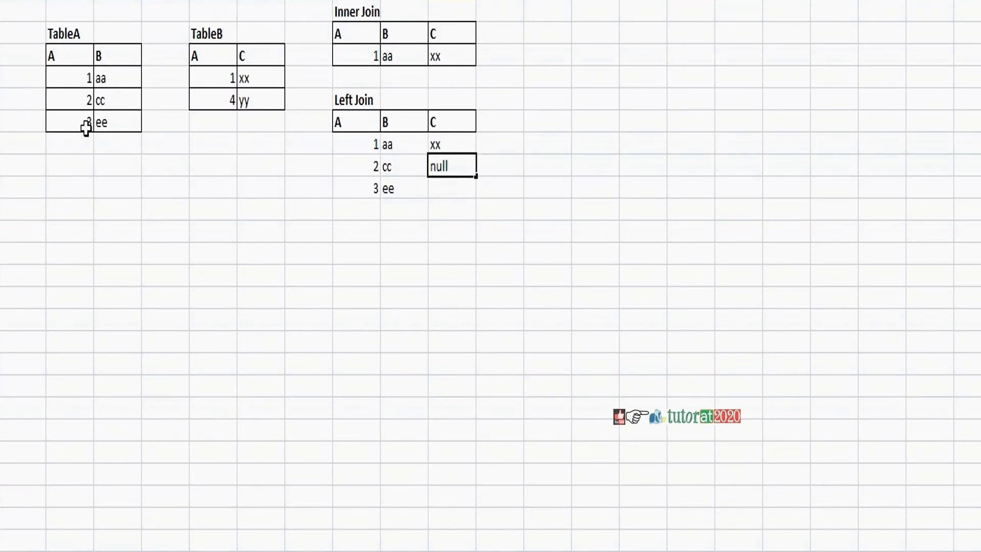
click(442, 186)
text(null)
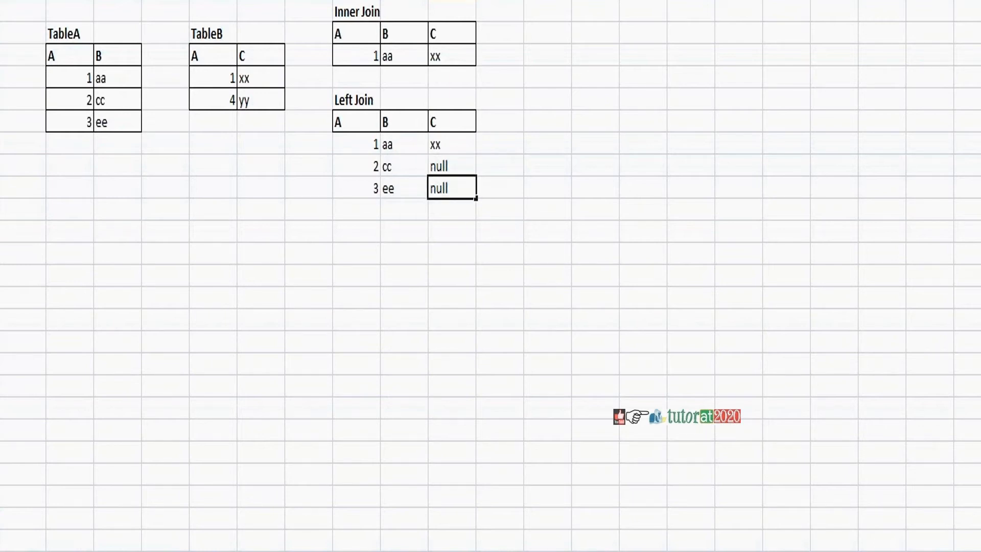
Apply All Borders to the three Left Join data rows
click(356, 144)
key(shift+Right)
key(shift+Right)
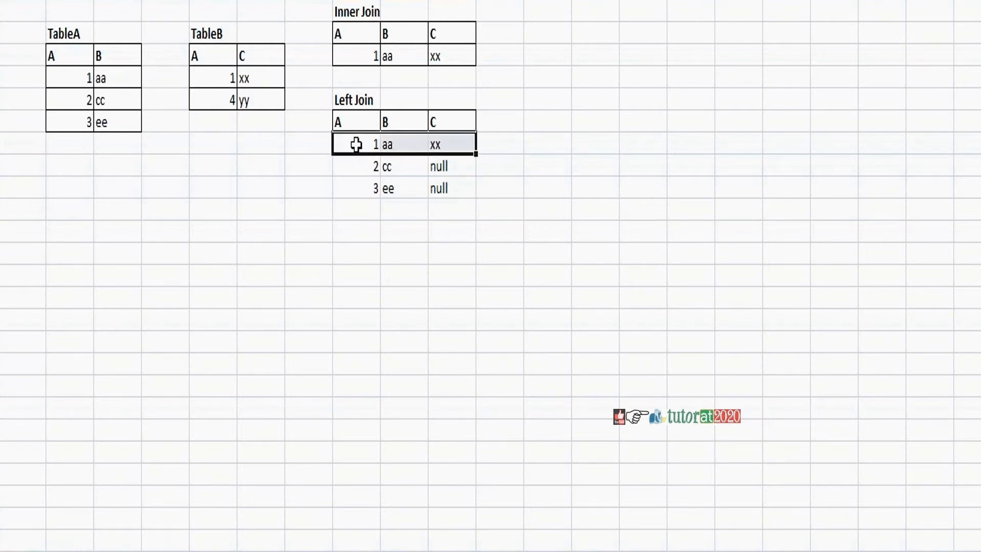
key(shift+Down)
key(shift+Down)
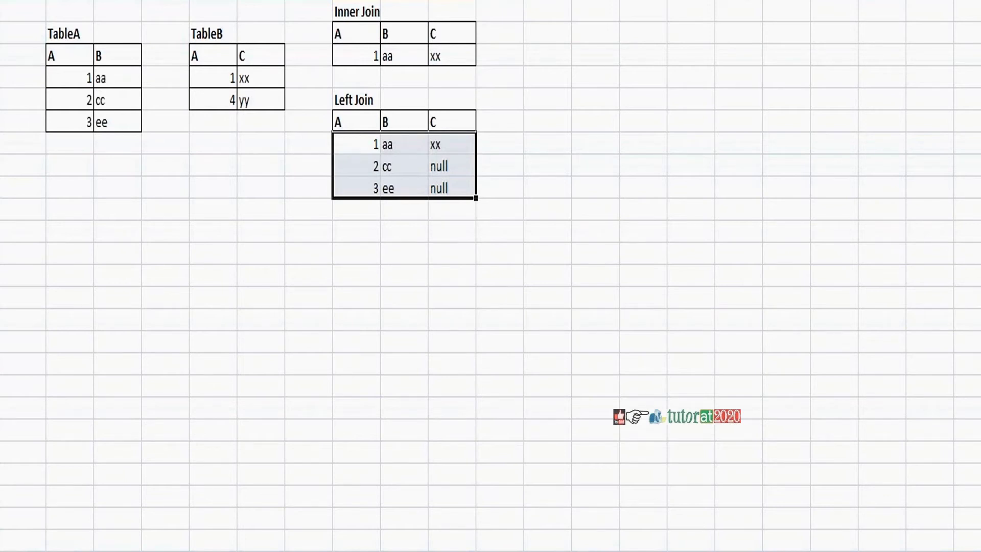
key(alt+h)
key(b)
key(a)
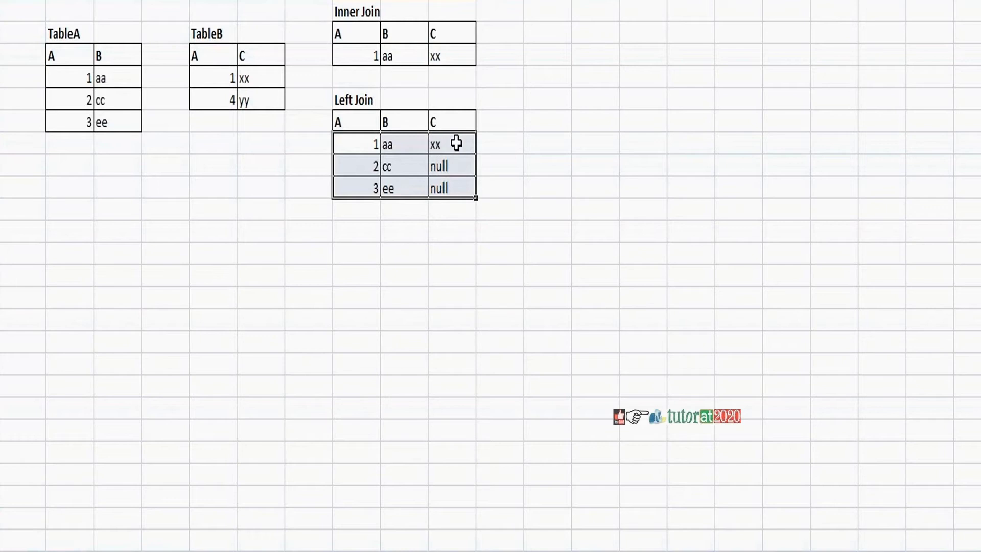
text(xx)
Copy the Left Join title and its A, B, C headers to one blank row below the Left Join table
click(337, 100)
key(shift+Right)
key(shift+Right)
key(shift+Down)
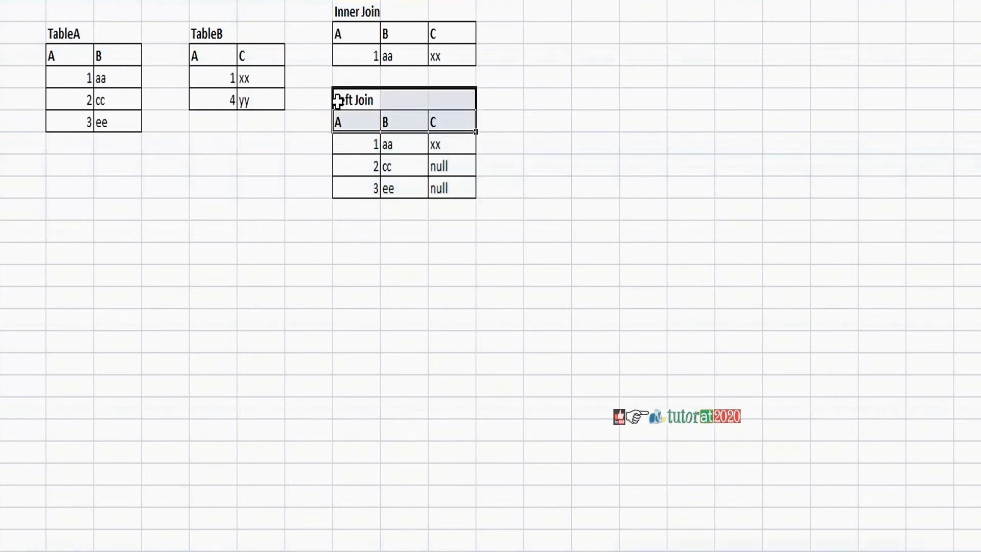
key(ctrl+c)
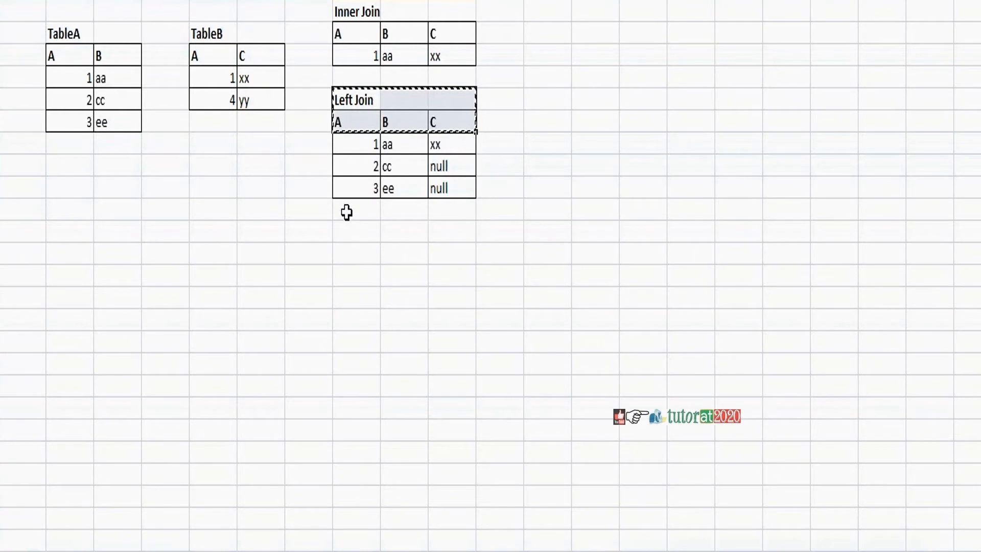
click(348, 225)
key(ctrl+v)
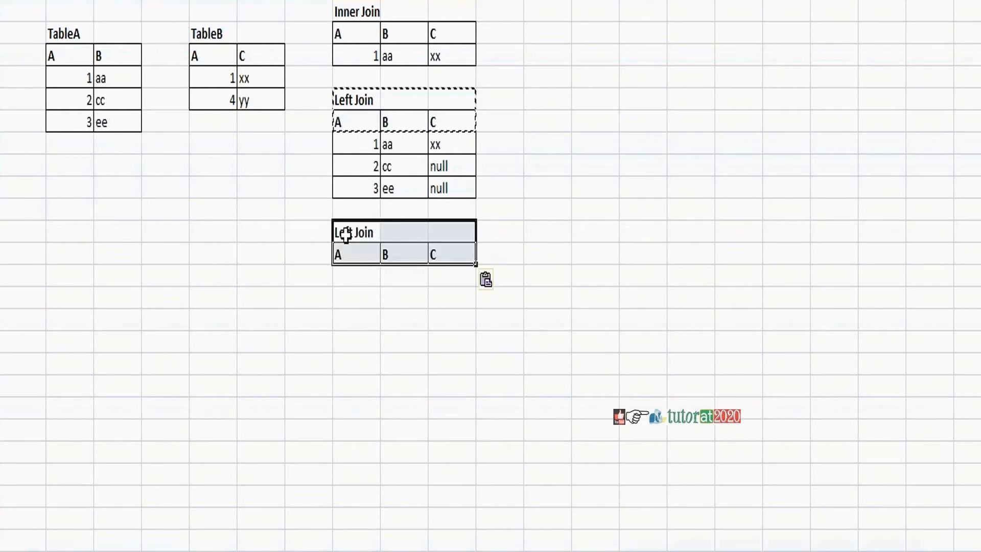
Rename the title of the newly pasted header block as Right Join
click(345, 228)
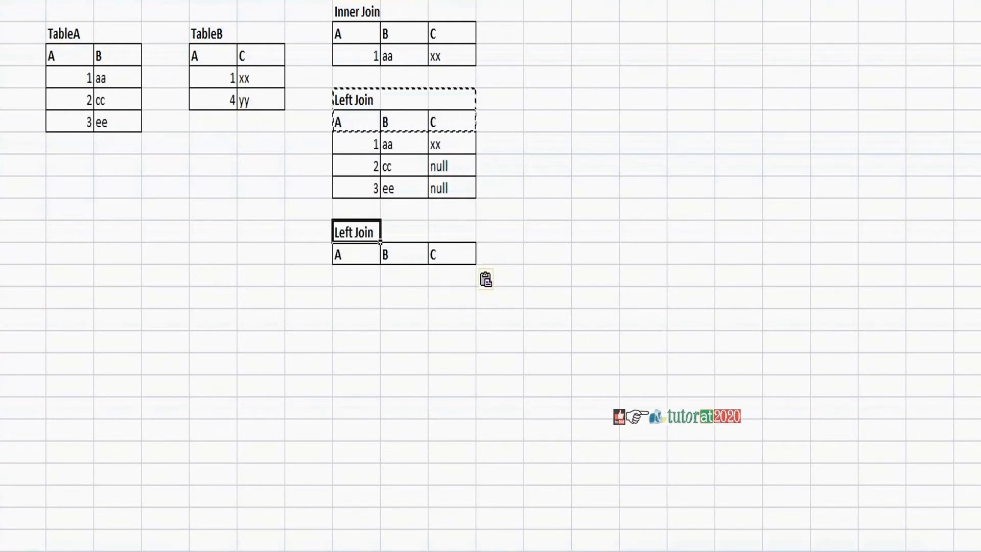
double_click(350, 232)
key(BackSpace)
key(BackSpace)
key(BackSpace)
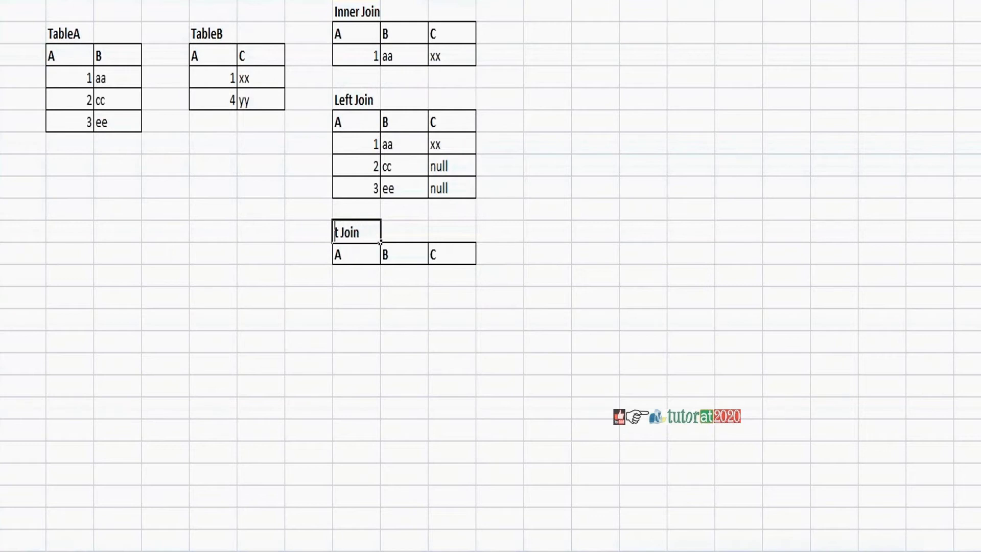
text(Righ)
Enter TableB's values 1, xx and 4, yy under the Right Join headers A and C, leaving column B empty
click(348, 279)
text(1)
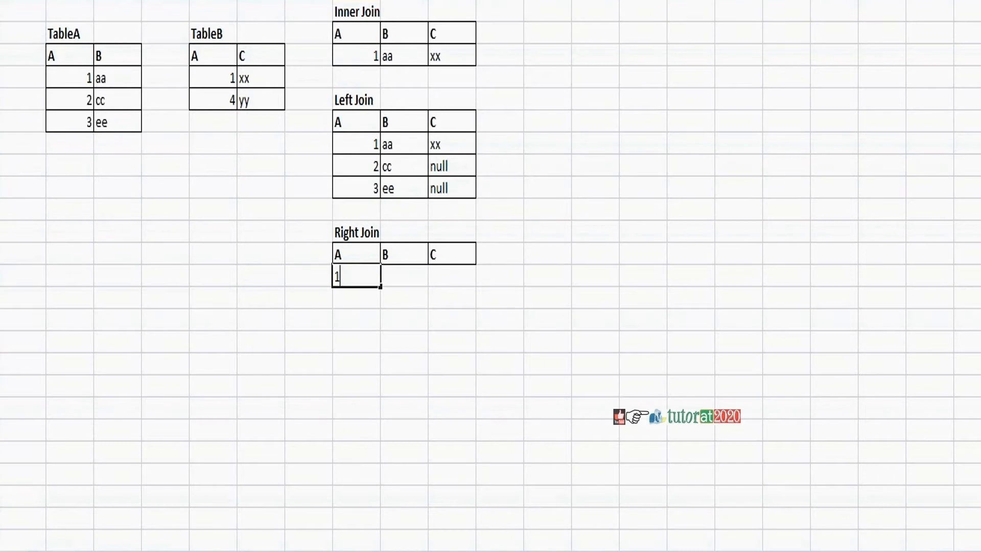
key(Tab)
key(Tab)
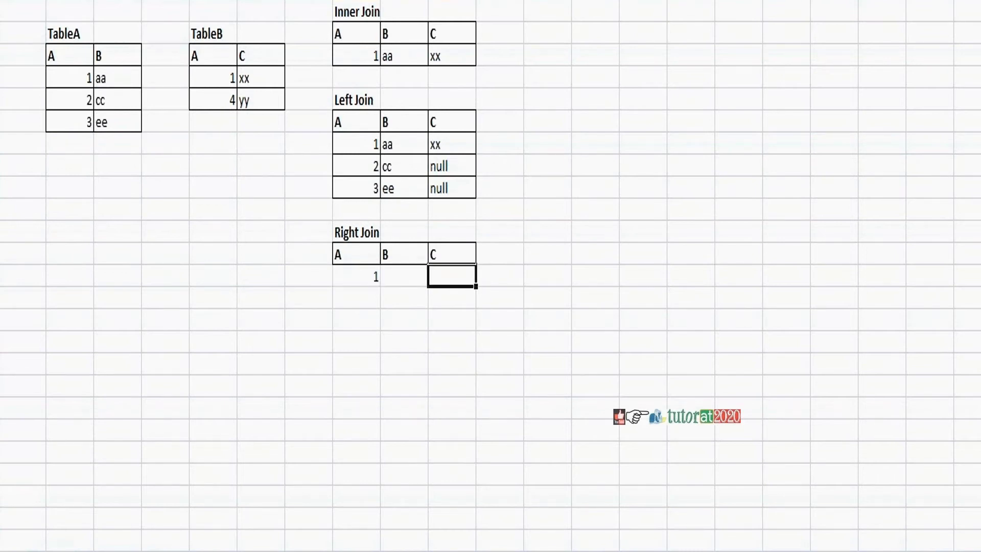
text(xx)
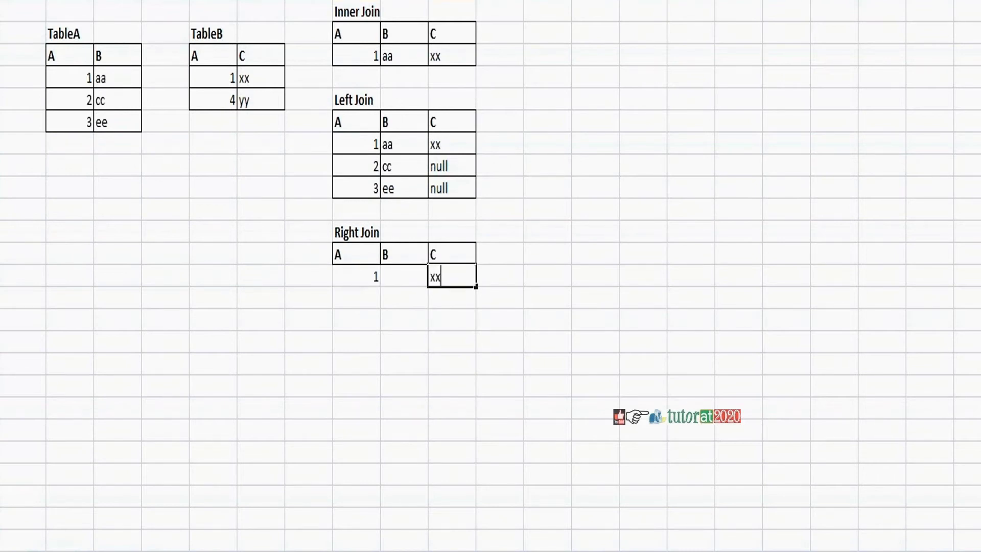
click(370, 299)
text(4)
key(Tab)
key(Tab)
text(y)
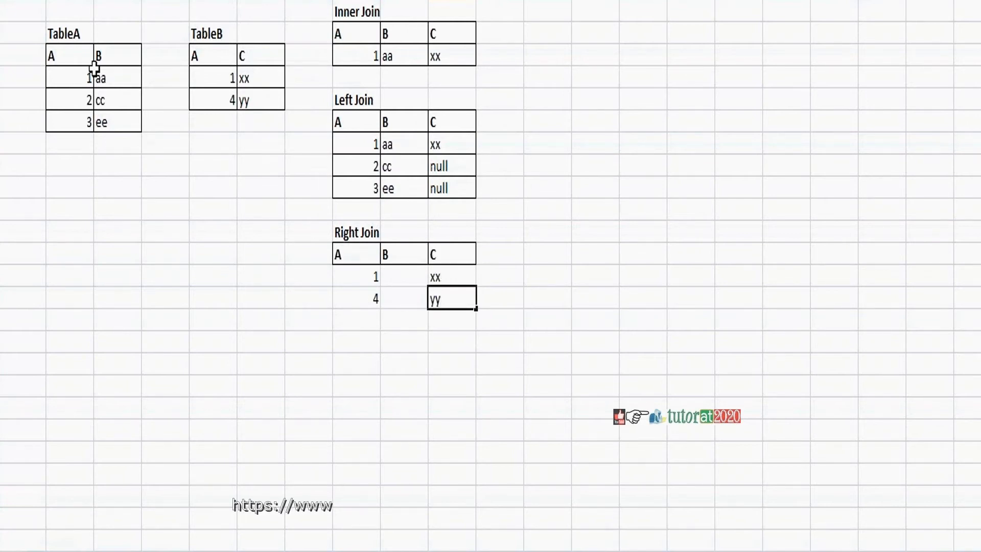
Fill column B of the Right Join table with aa for row 1 and null for row 4
click(401, 274)
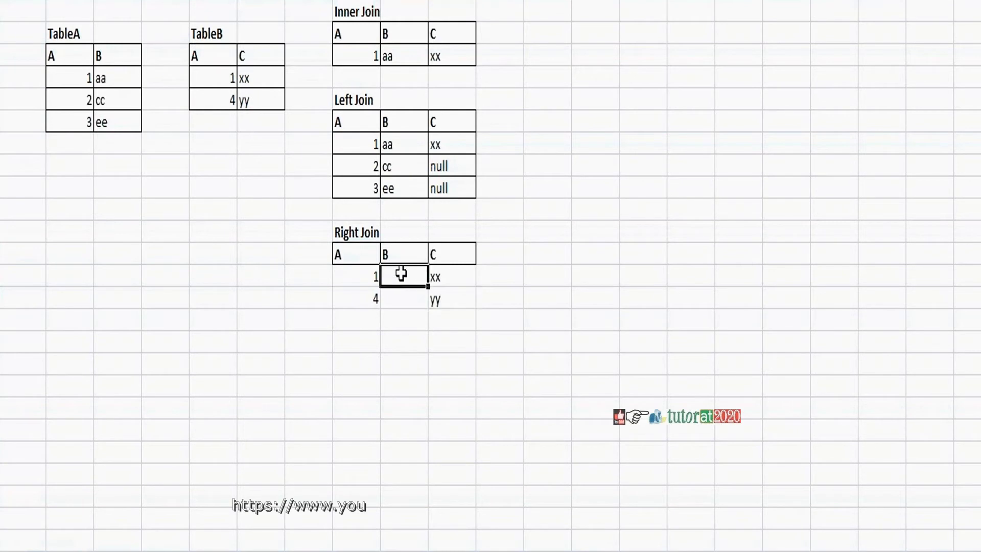
text(aa)
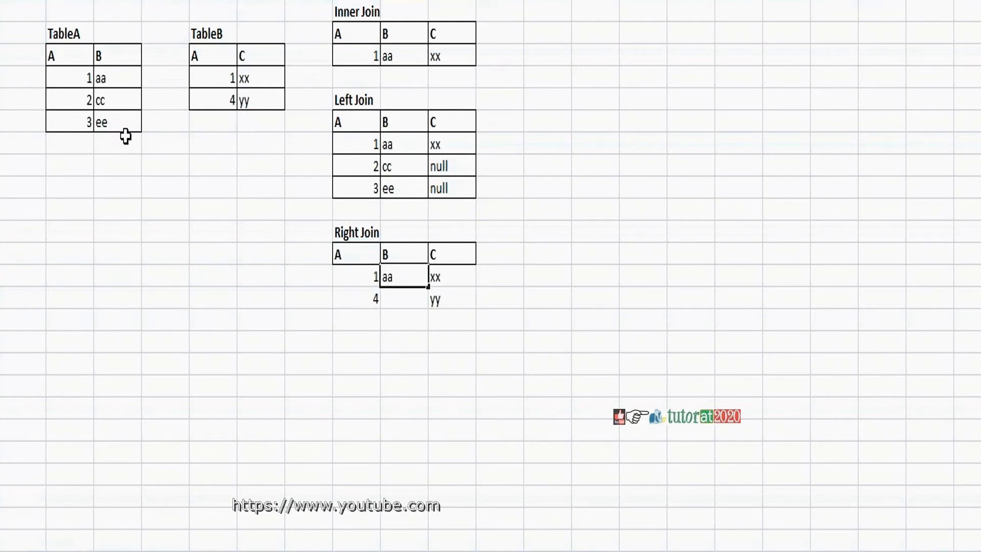
click(404, 299)
text(null)
key(Return)
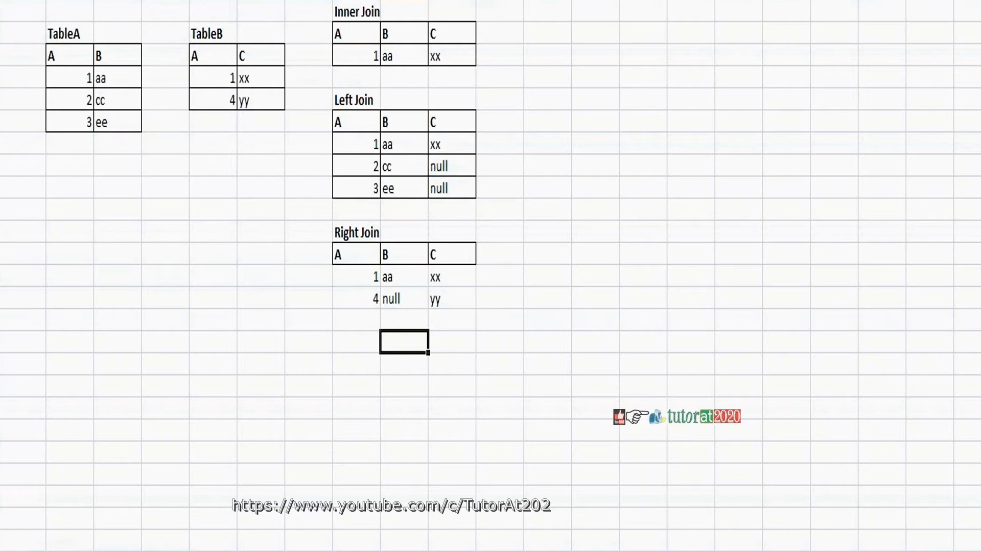
Apply All Borders to the two Right Join data rows
click(354, 276)
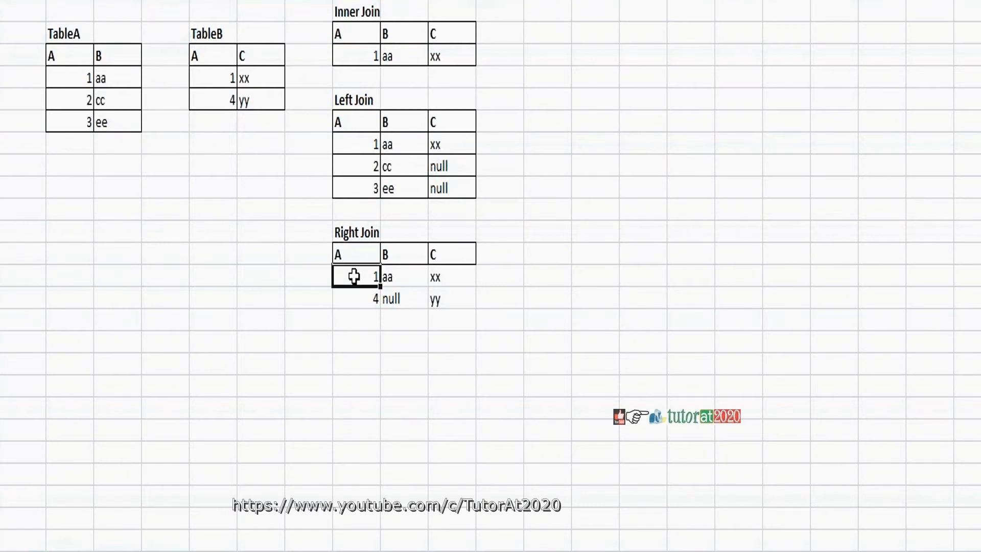
key(shift+Right)
key(shift+Right)
key(shift+Down)
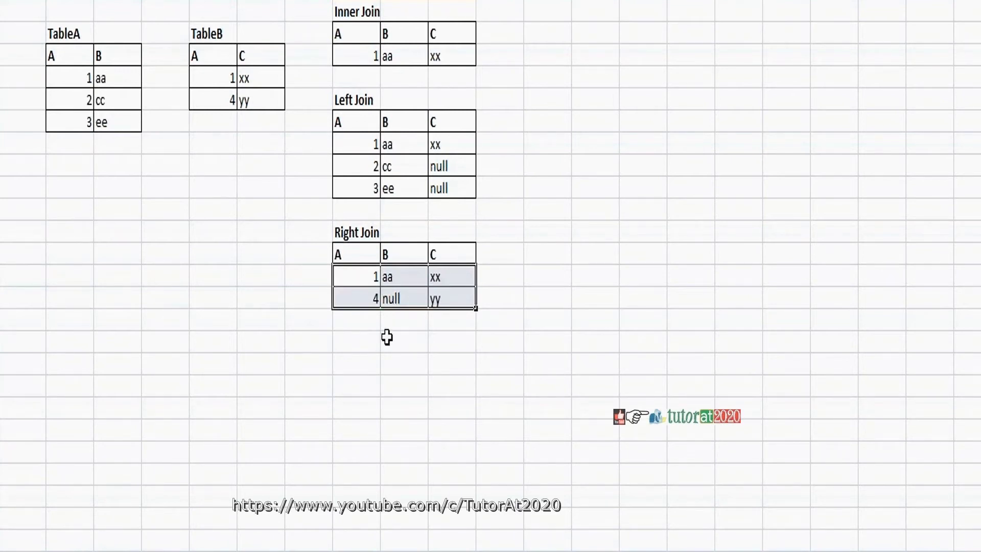
Add the title Outer Join one blank row below the Right Join table and copy the A, B, C headers beneath it
click(357, 344)
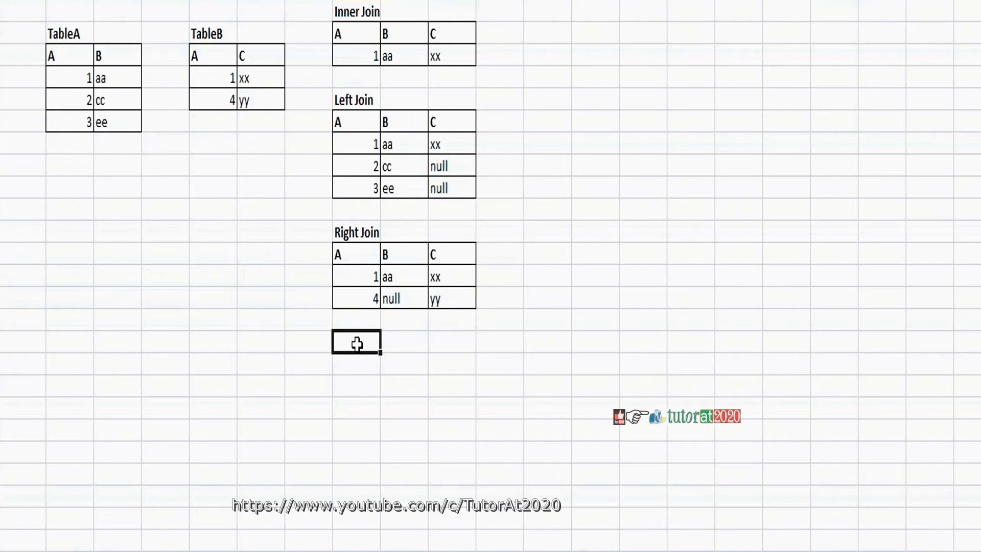
text(Outer Join)
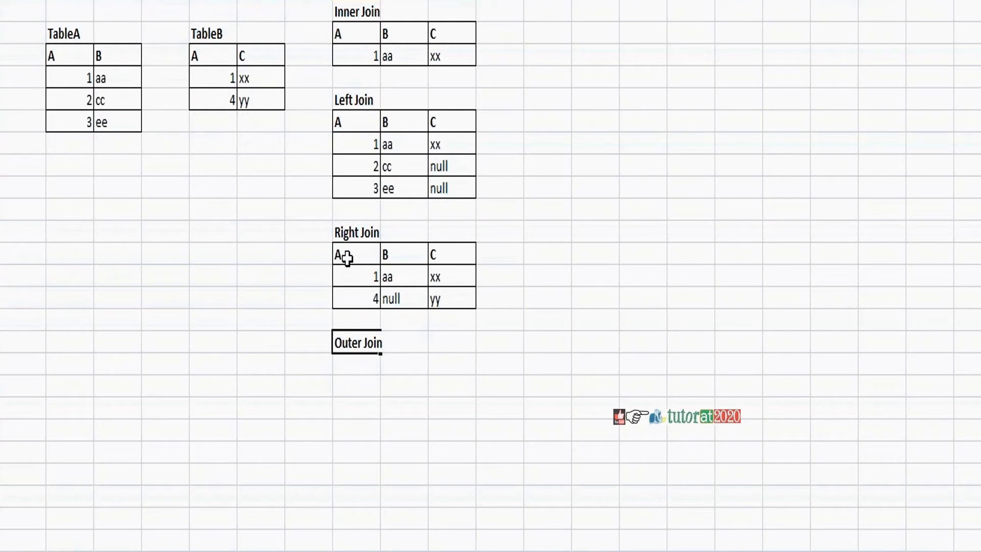
click(347, 258)
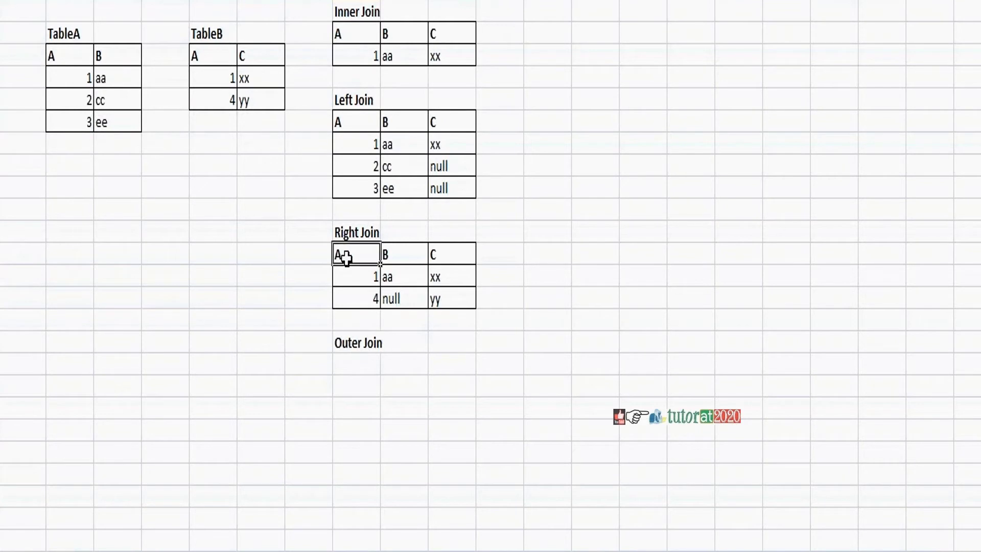
key(shift+Right)
key(shift+Right)
key(ctrl+c)
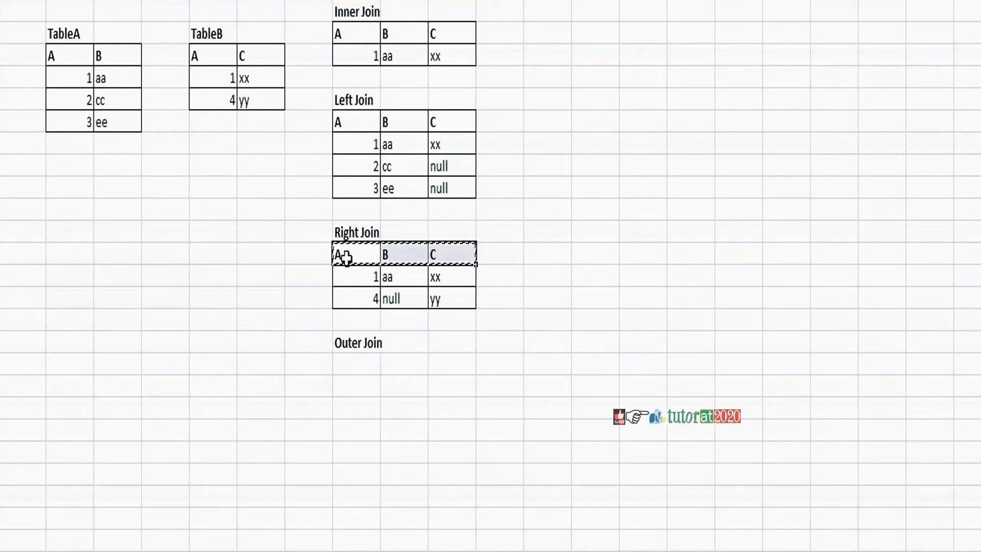
click(349, 363)
key(ctrl+v)
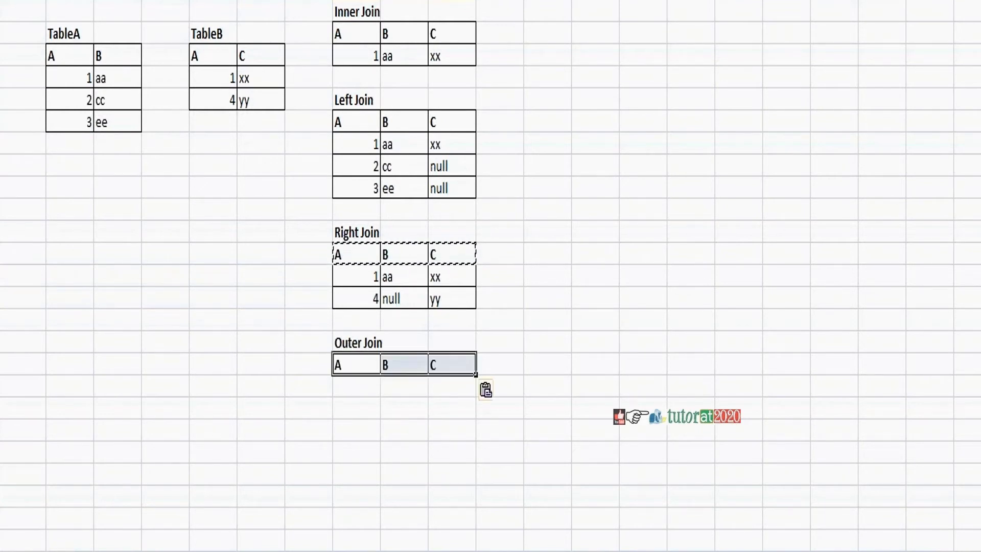
Copy the three Left Join data rows beneath the Outer Join headers
key(Down)
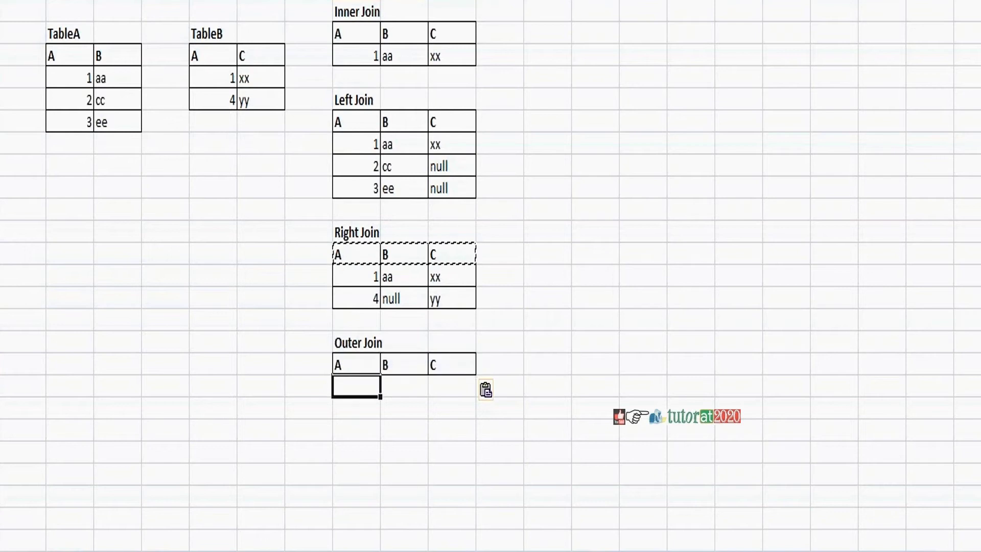
click(348, 142)
key(shift+Right)
key(shift+Right)
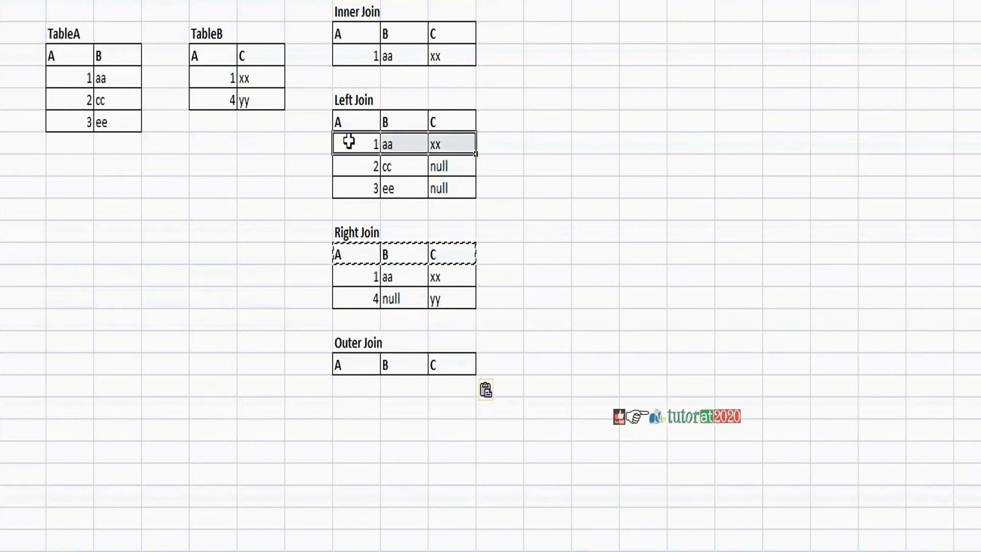
key(shift+Down)
key(shift+Down)
key(ctrl+c)
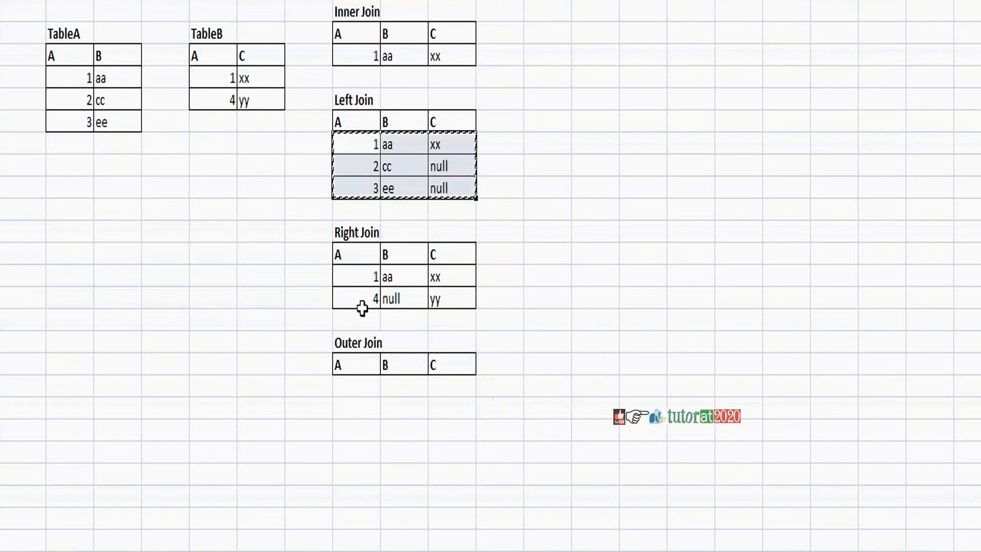
click(353, 387)
key(ctrl+v)
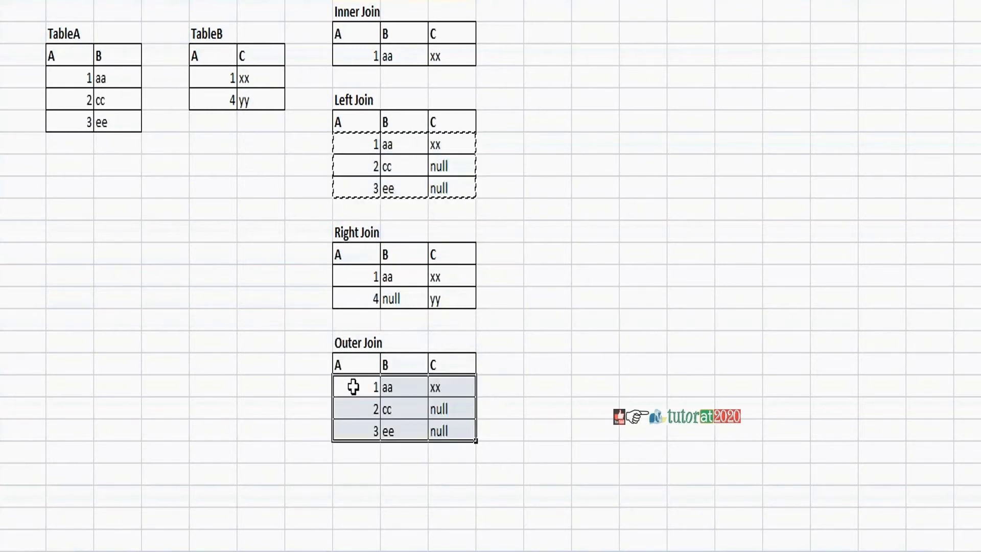
Append copies of the two Right Join data rows to the end of the Outer Join table
click(356, 275)
key(shift+Right)
key(shift+Right)
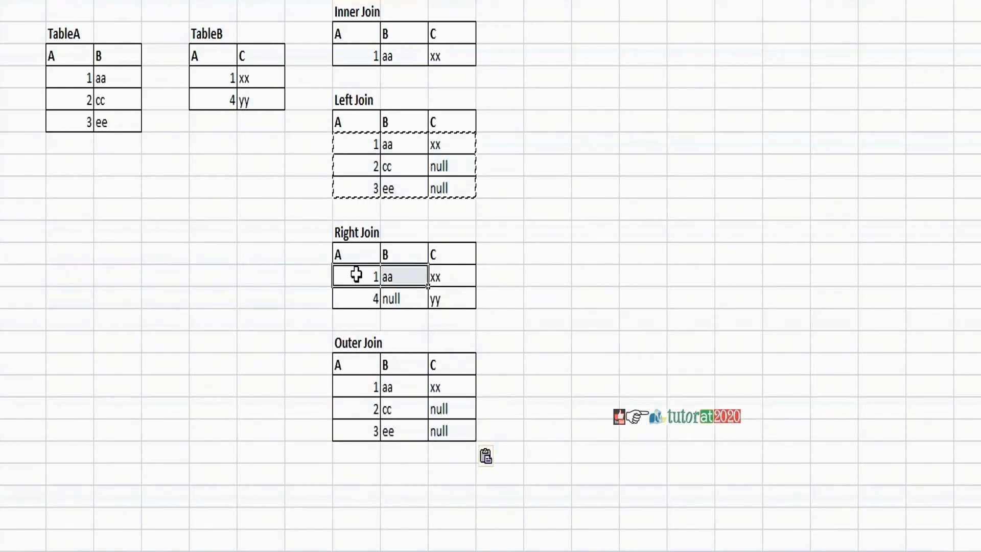
key(shift+Down)
key(ctrl+c)
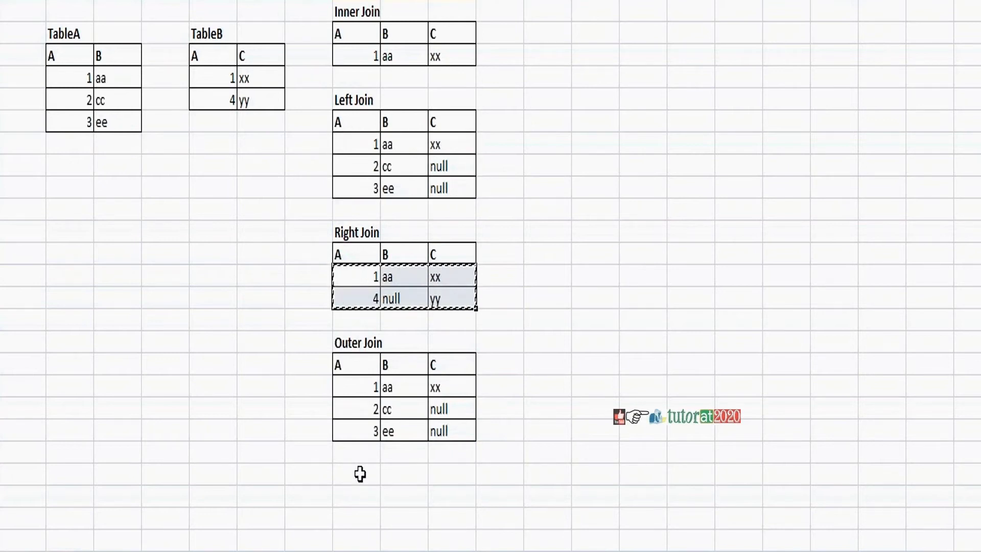
click(356, 452)
key(ctrl+v)
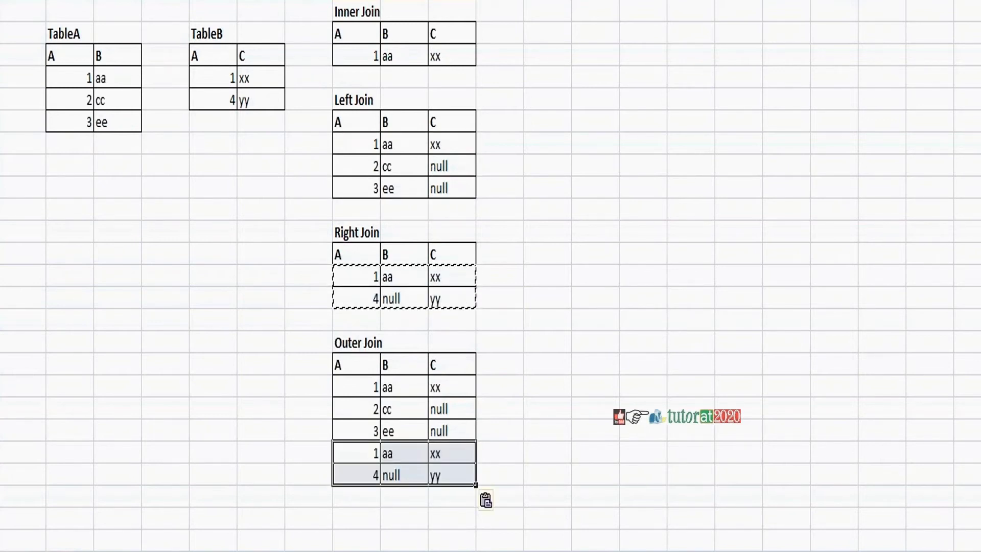
Delete the duplicate 1, aa, xx row from the Outer Join table, shifting the cells up
click(316, 455)
click(365, 456)
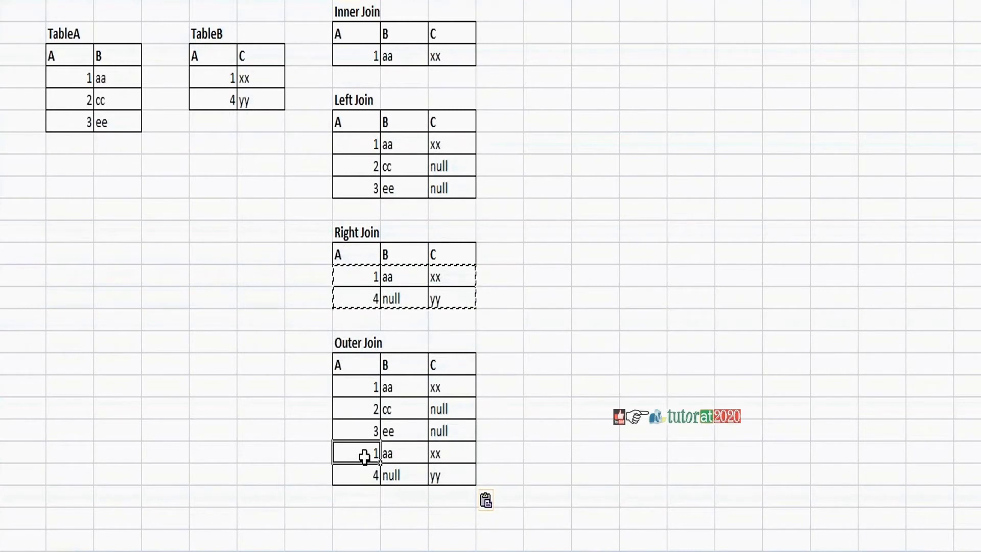
key(shift+Right)
key(shift+Right)
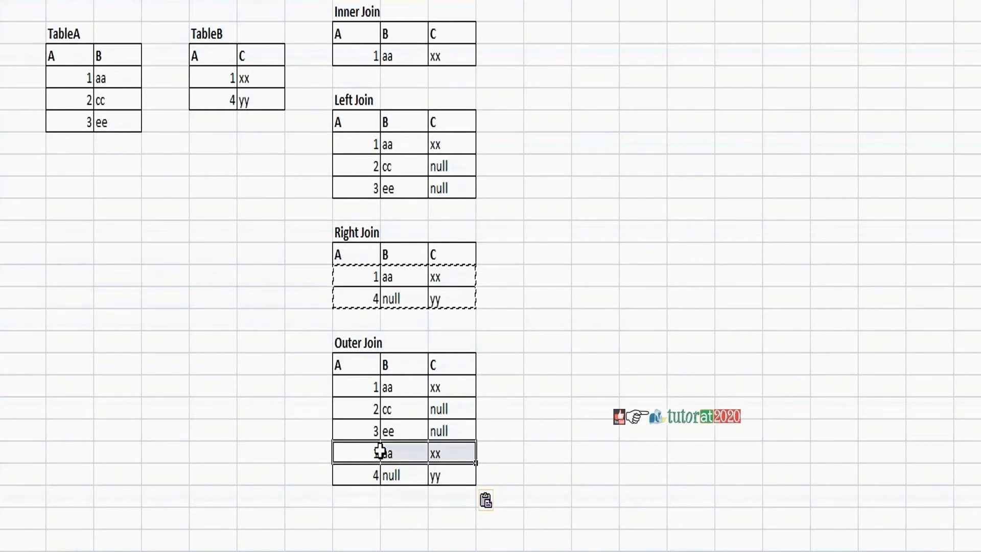
right_click(380, 452)
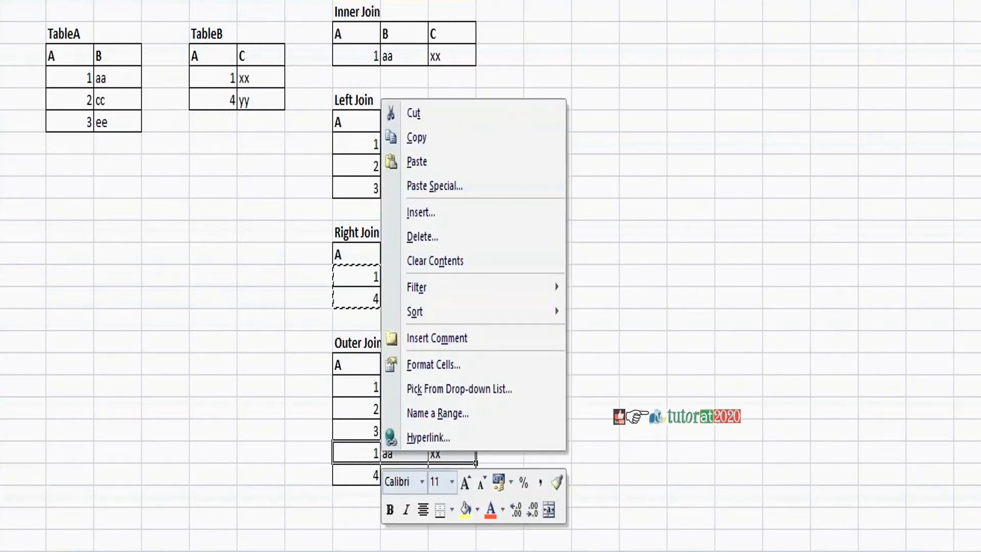
click(430, 239)
click(398, 291)
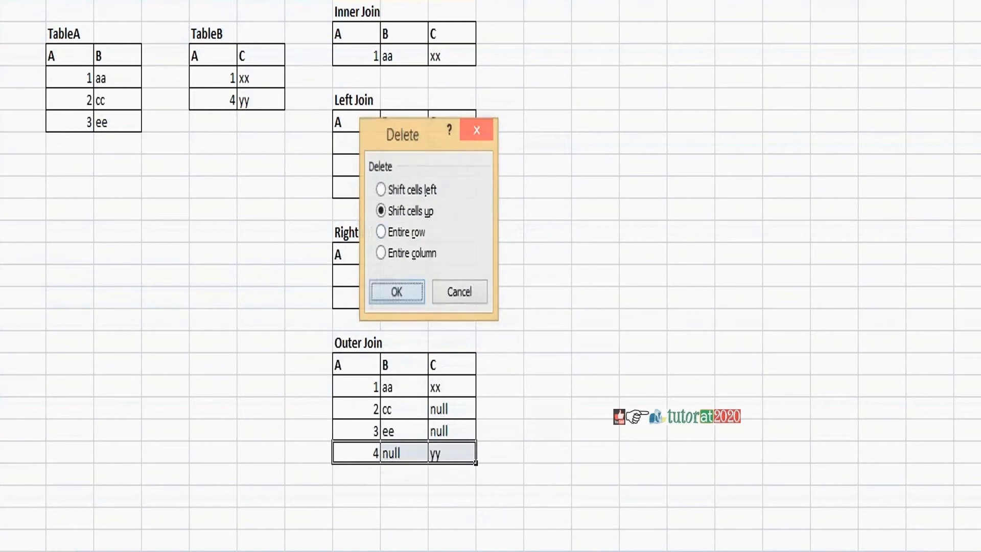
click(357, 494)
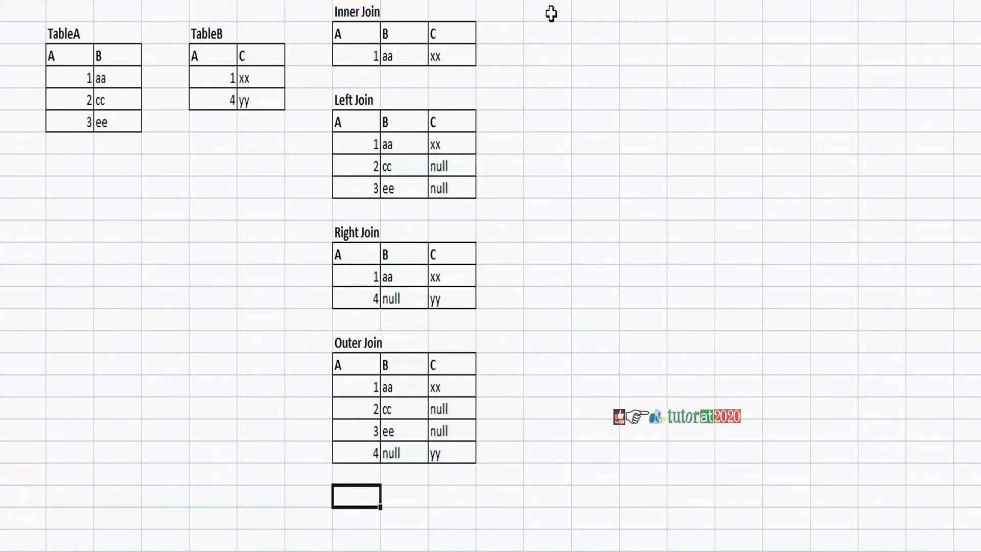
Enter the title Inner Keep level with the Inner Join title, one blank column past that table
click(550, 13)
text(I)
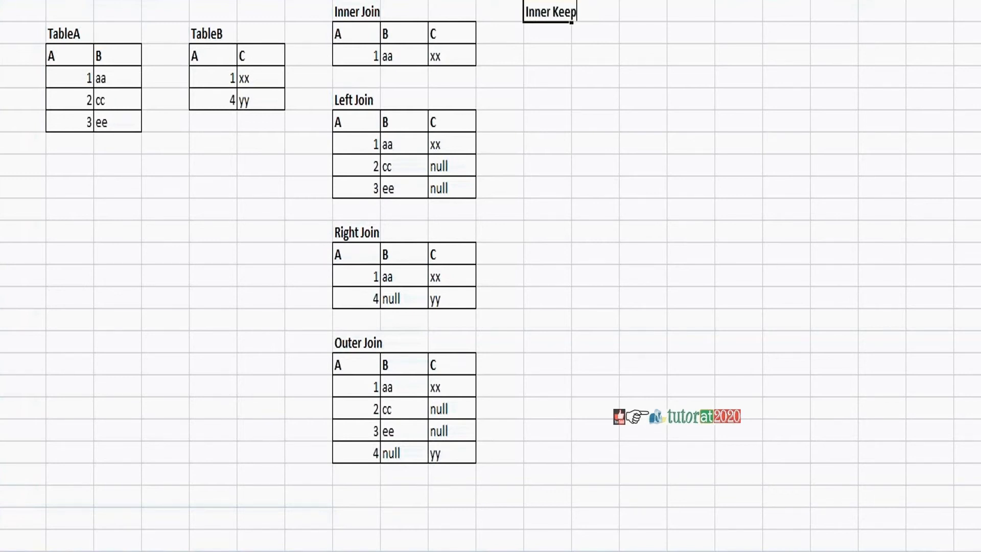
text(nner Keep)
click(549, 36)
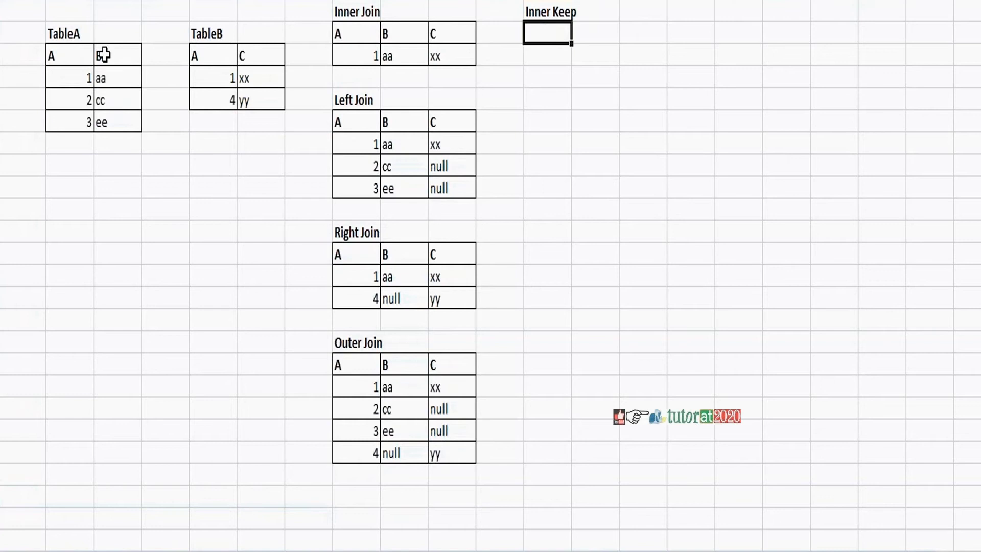
Copy the TableA and TableB header cells, including the blank column between them, beneath the Inner Keep title
click(62, 51)
key(shift+Right)
key(shift+Right)
key(shift+Right)
key(shift+Right)
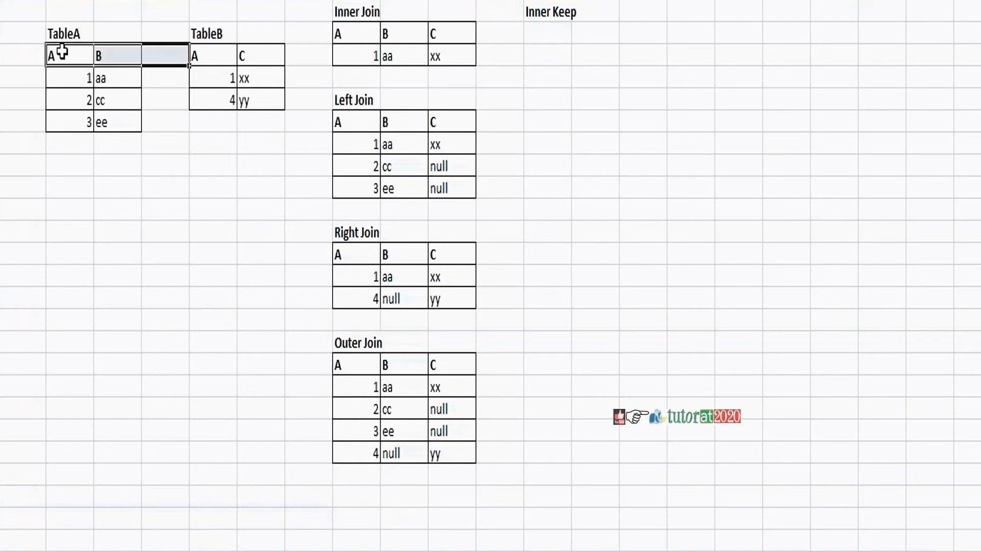
key(ctrl+c)
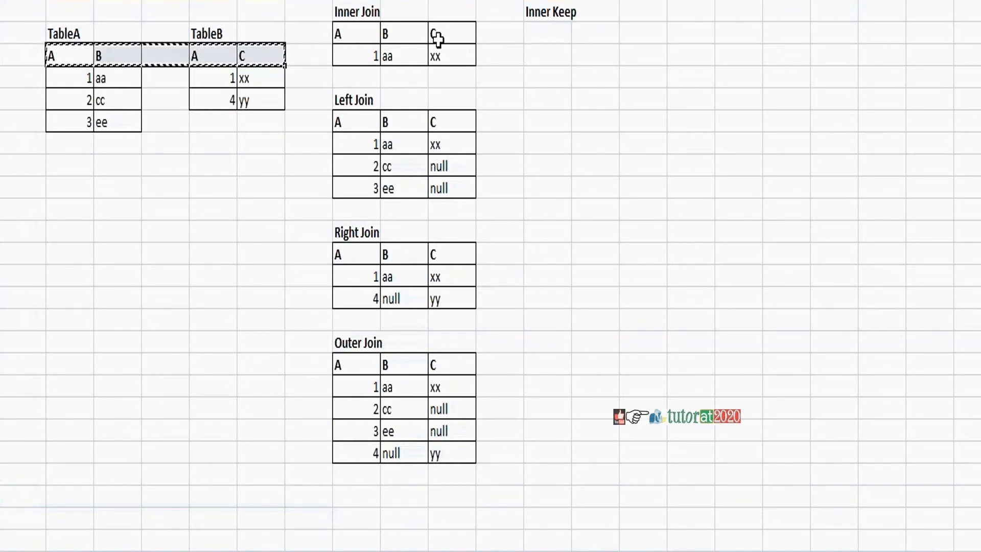
click(551, 34)
key(ctrl+v)
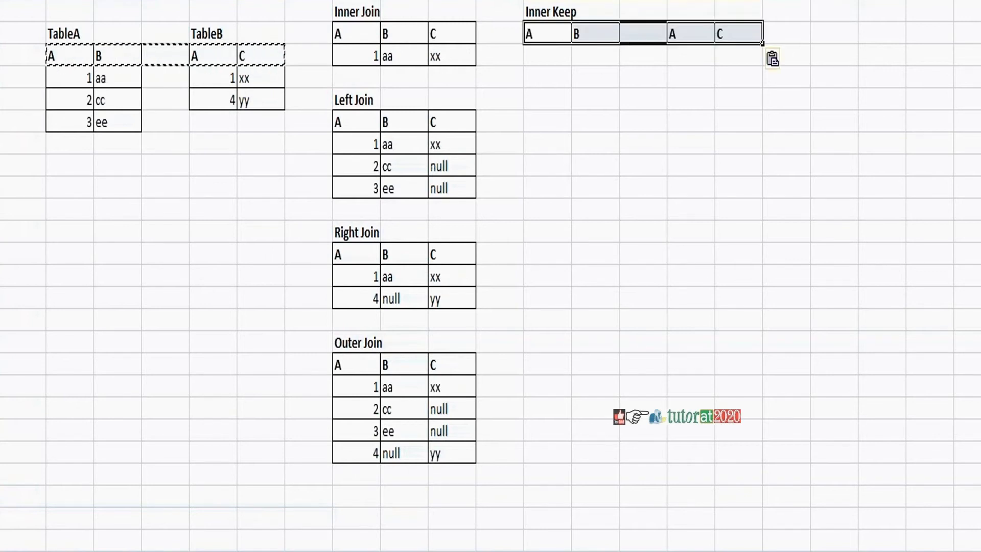
click(539, 55)
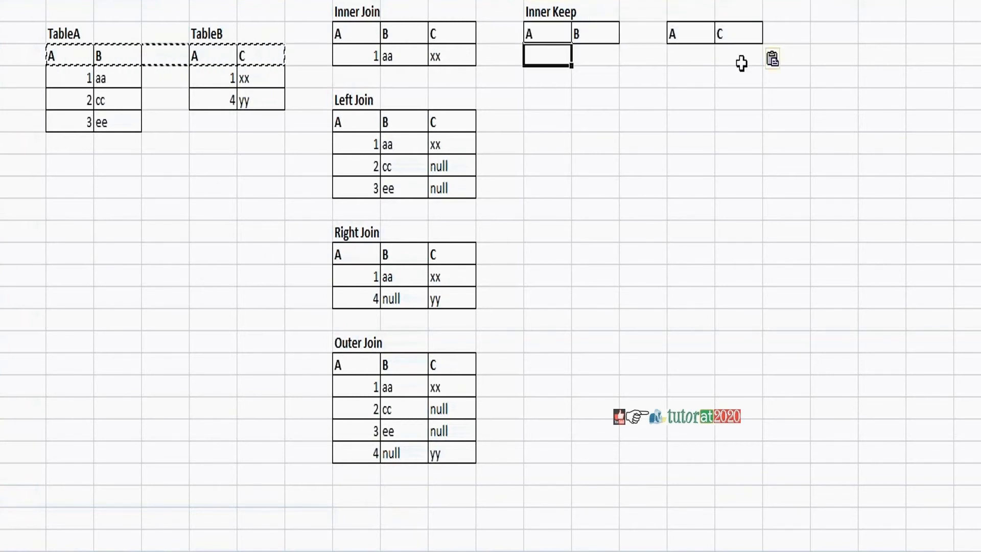
click(116, 184)
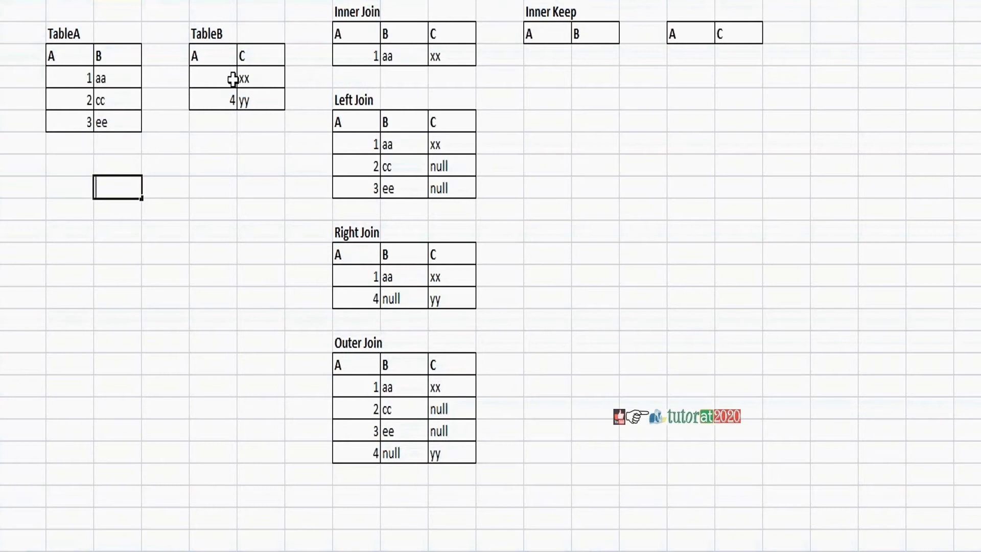
Enter 1, aa under Inner Keep's A, B headers and 1, xx under its A, C headers
click(541, 61)
text(1)
key(Tab)
text(aa)
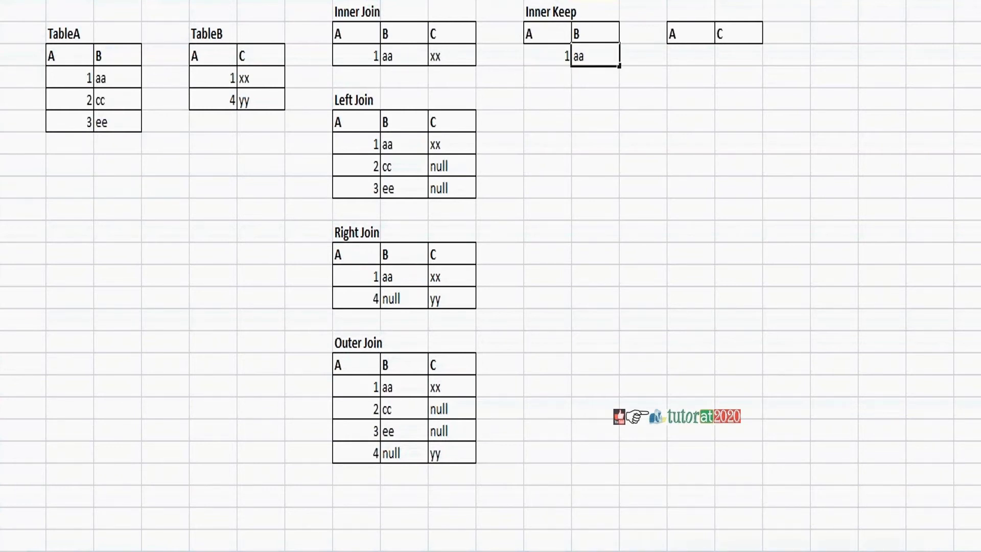
click(700, 56)
text(1)
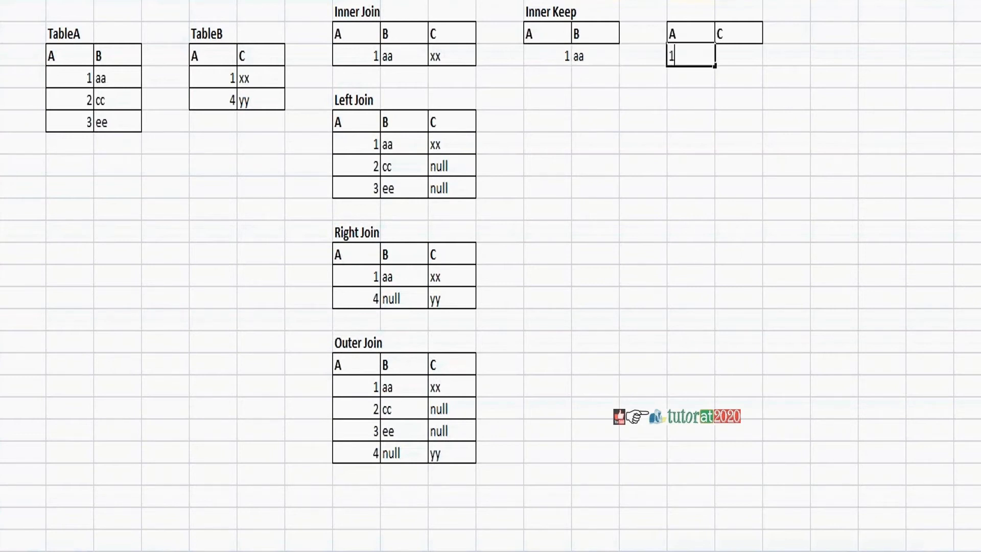
key(Tab)
text(xx)
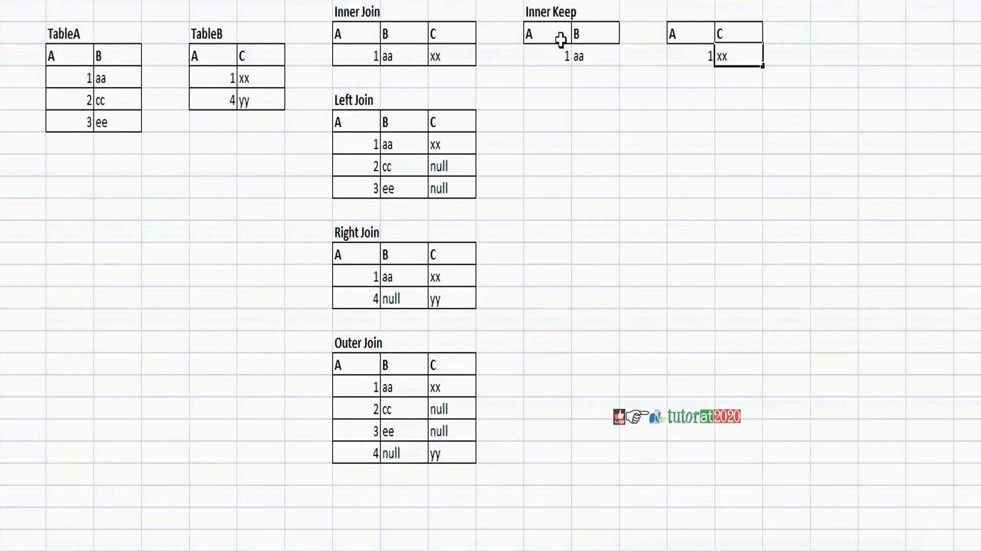
Apply All Borders to the data rows of both Inner Keep tables
click(546, 57)
key(shift+Right)
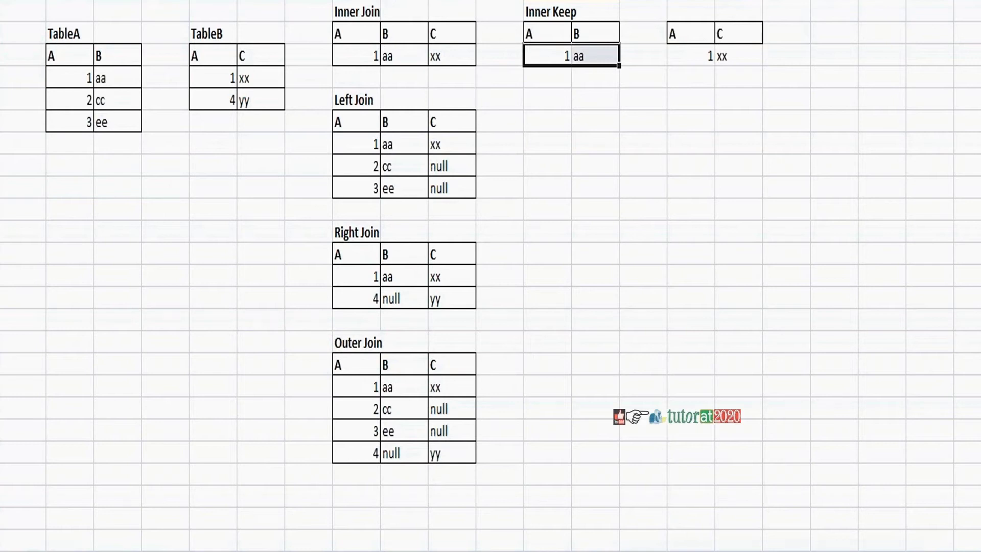
click(684, 56)
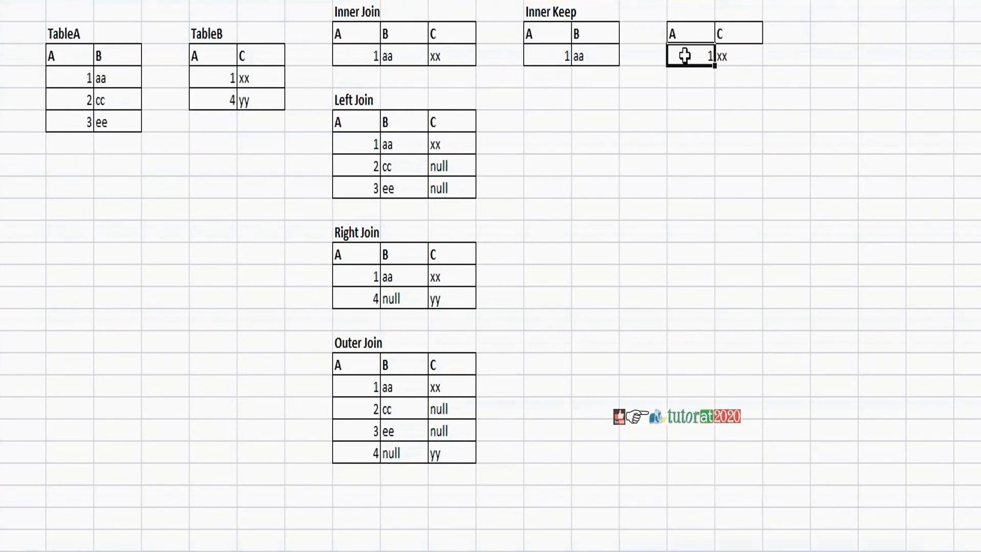
key(shift+Right)
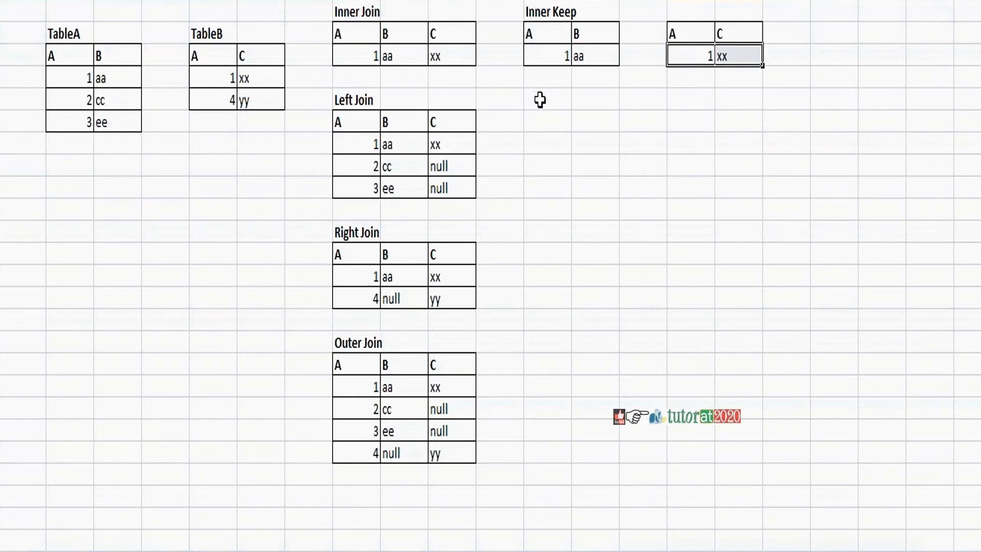
click(540, 100)
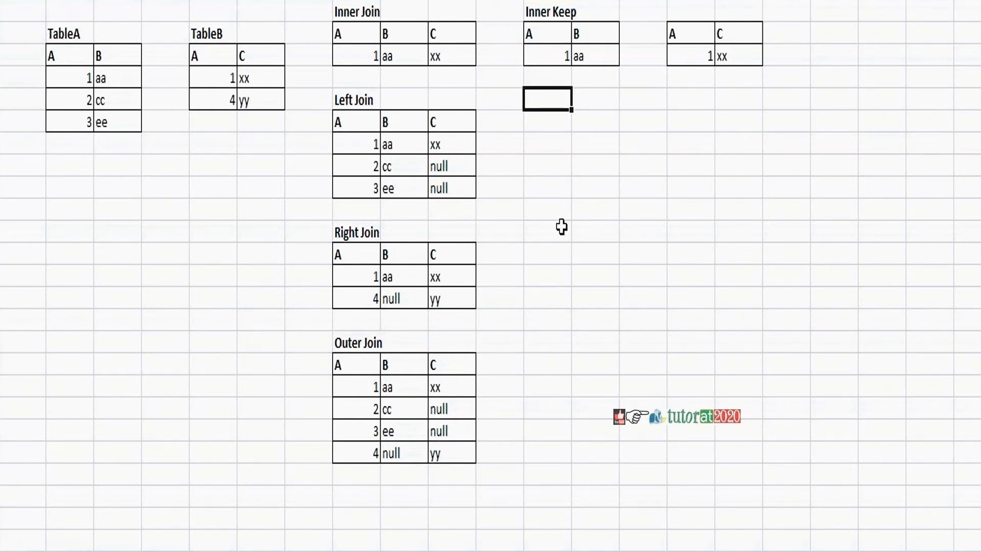
Copy the Inner Keep title with both header sets to the row level with the Left Join title
click(532, 13)
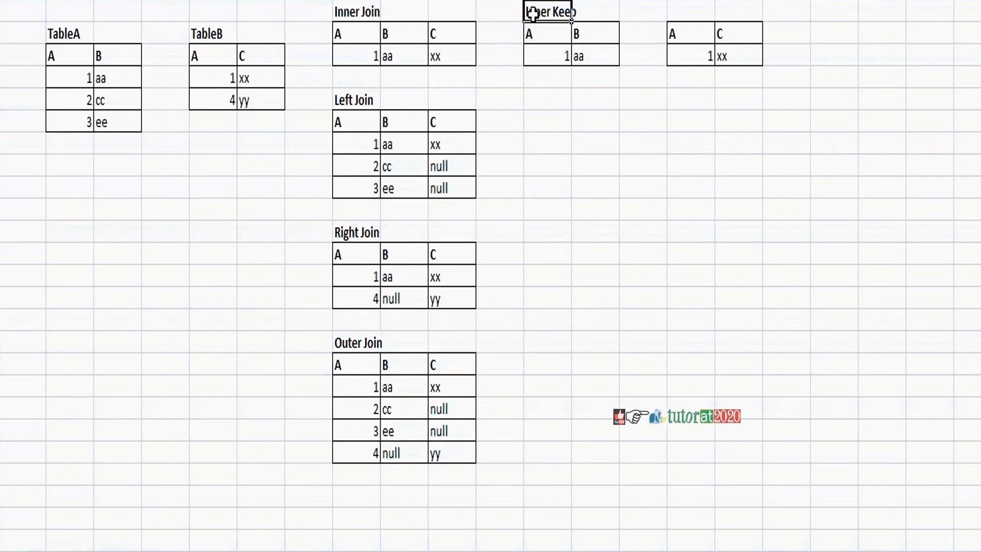
key(shift+Right)
key(shift+Right)
key(shift+Right)
key(shift+Right)
key(shift+Down)
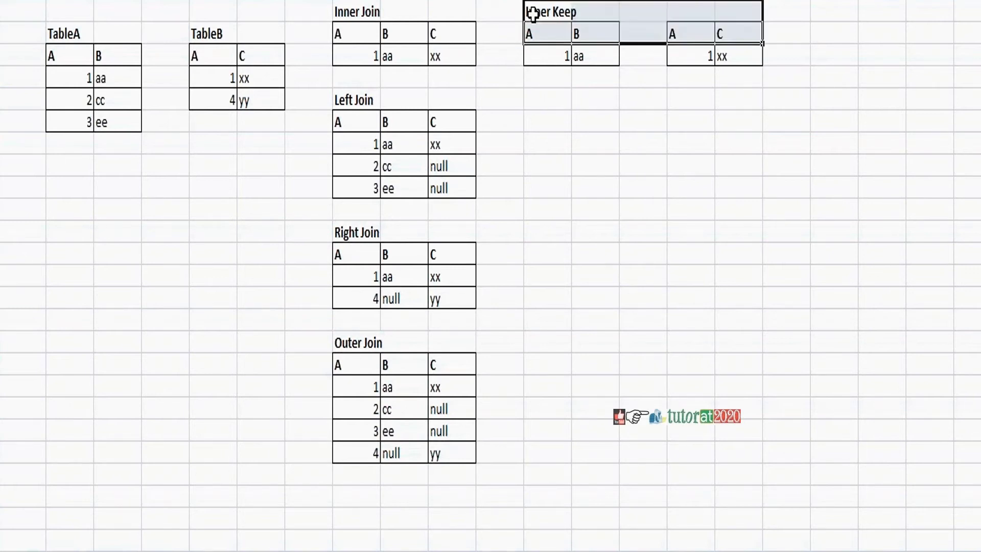
key(ctrl+c)
click(547, 97)
key(ctrl+v)
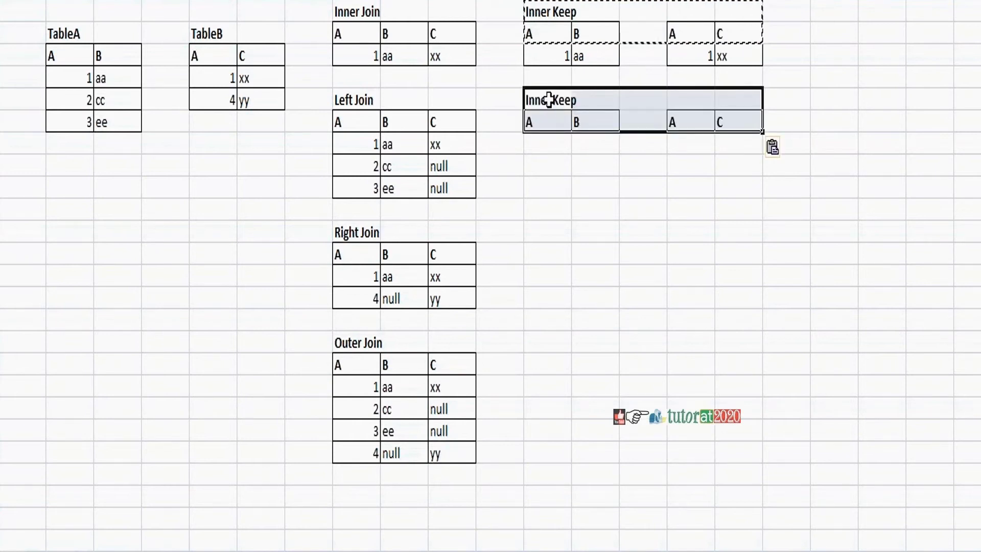
Change the copied title beside the Left Join table to Left Keep
key(F2)
key(Left)
key(Left)
key(Left)
key(Left)
key(Left)
key(BackSpace)
key(BackSpace)
key(BackSpace)
key(BackSpace)
key(BackSpace)
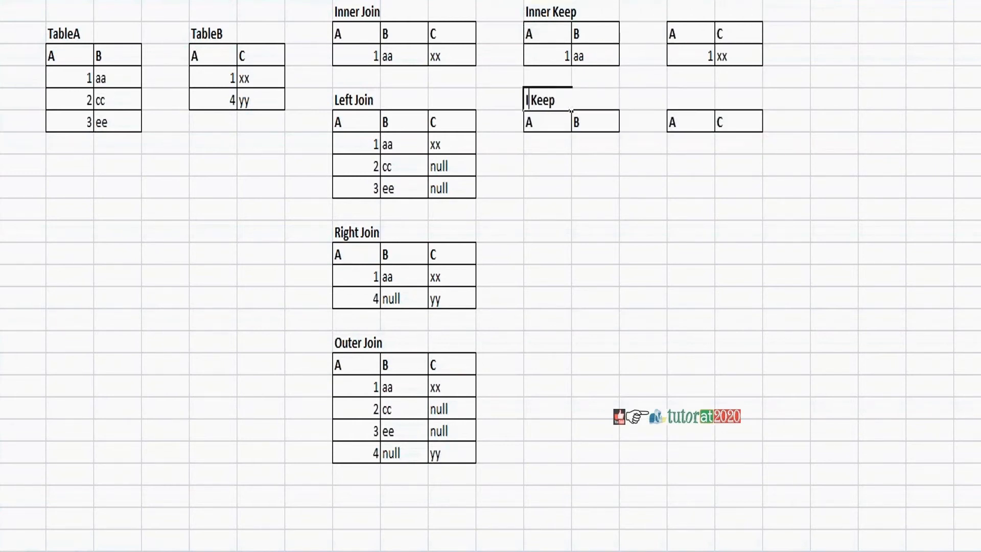
text(Left)
click(538, 148)
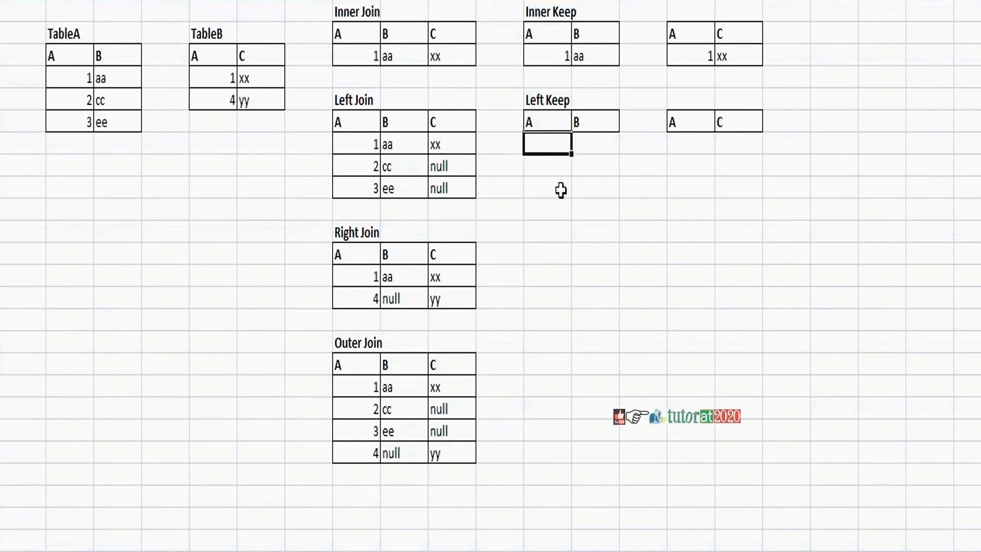
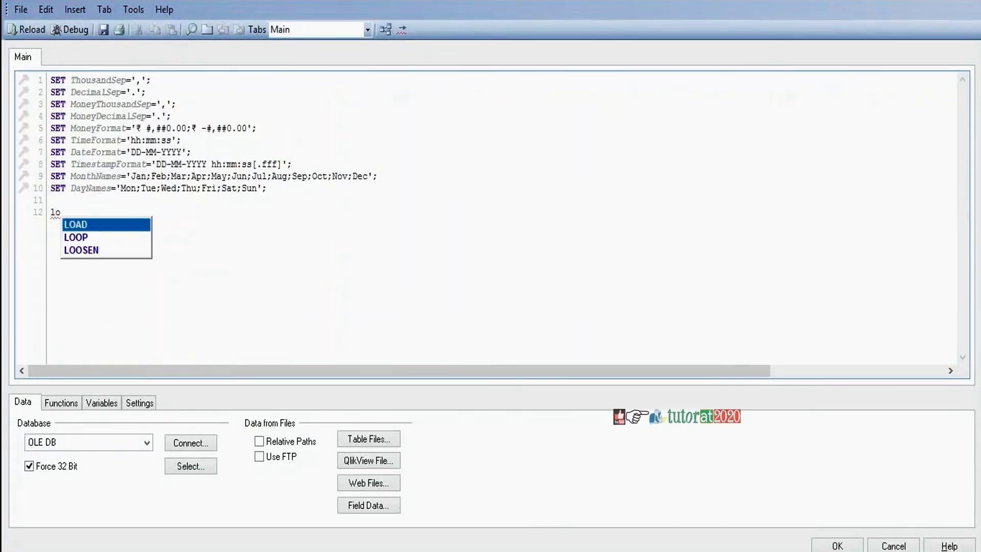
Complete the LOAD * Inline statement with fields A,B and rows 1,aa, 2,cc and 3,ee, closed with a bracket and semicolon
text(* inl)
key(Return)
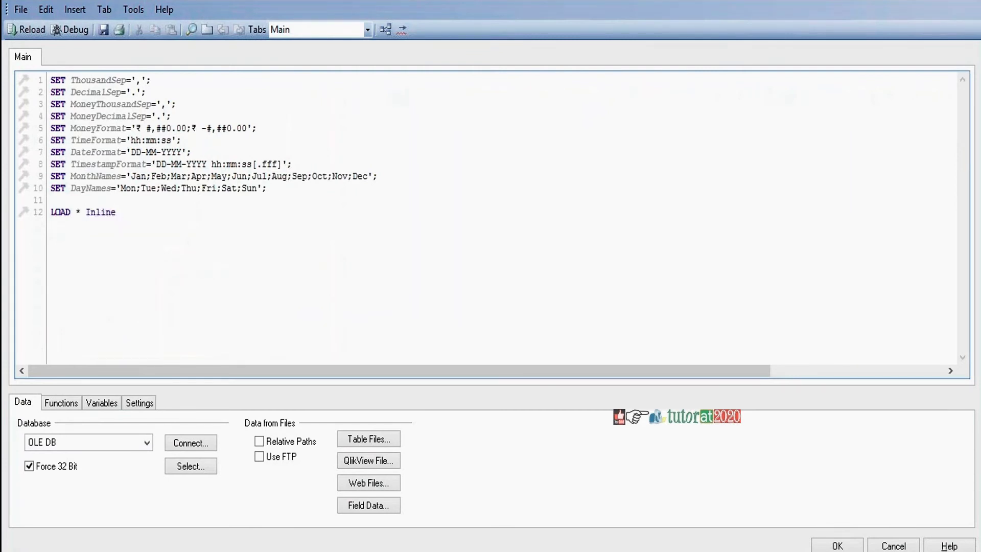
text([)
key(Return)
text(A,B)
key(Return)
text(1,aa)
key(Return)
text(2,cc)
key(Return)
text(3,ee )
text(])
text(;)
Label the inline load statement as TableA: on its own line above LOAD
click(54, 200)
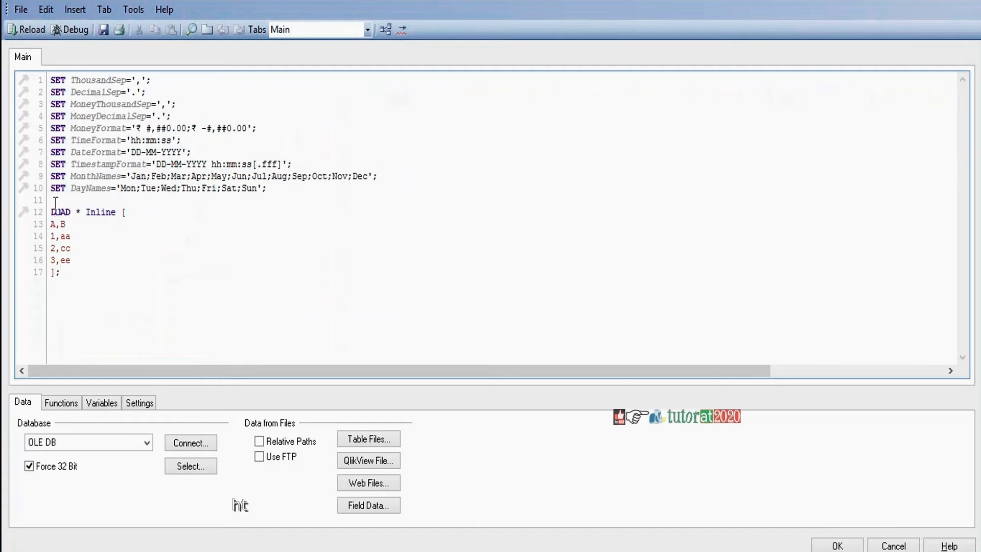
key(Return)
text(Table)
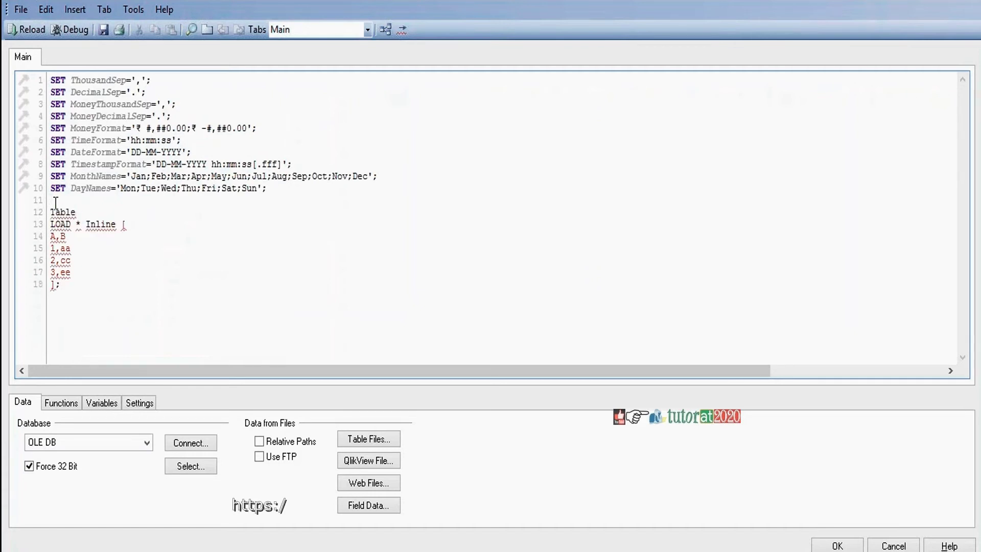
text(A:)
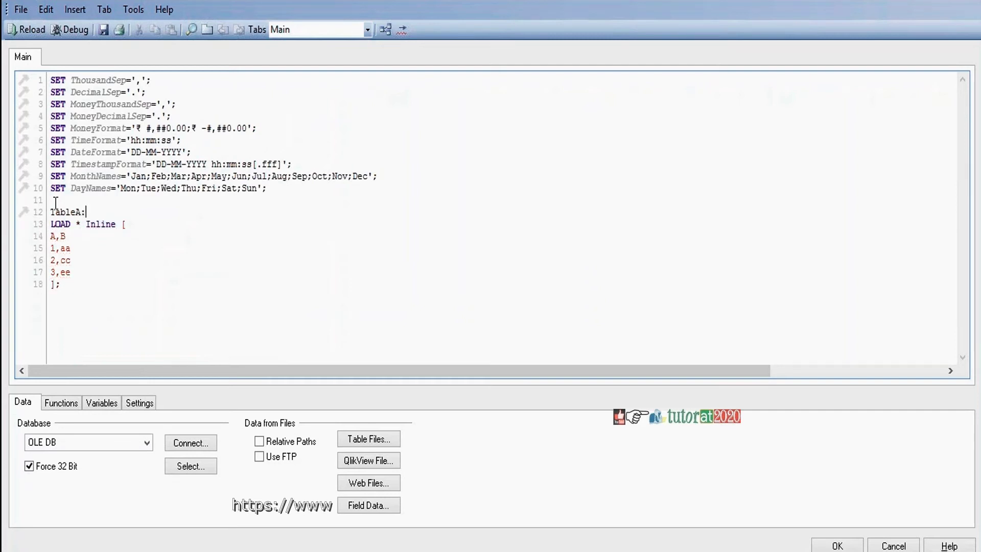
Reload the script, accept the sheet properties unchanged, and inspect TableA in the Table Viewer
click(32, 31)
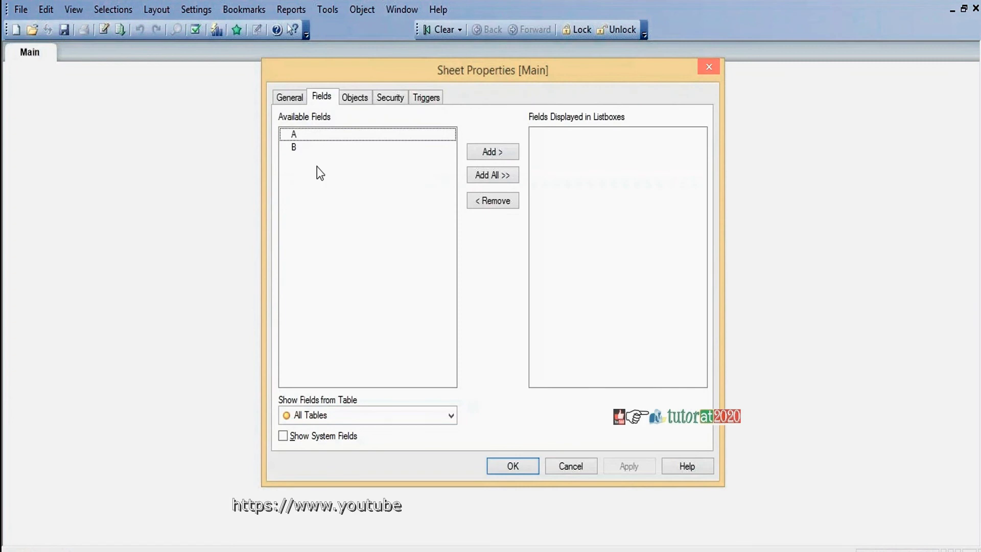
click(512, 466)
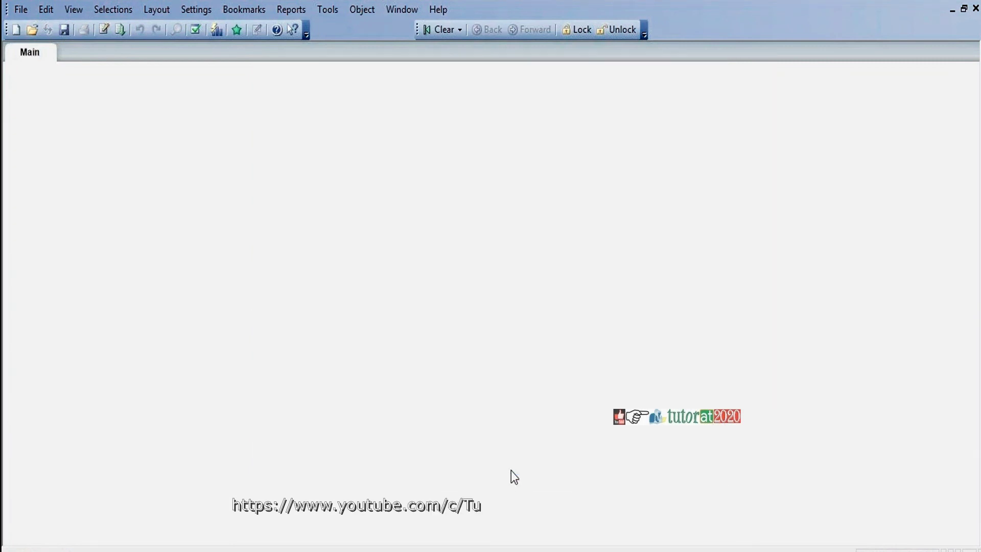
key(ctrl+t)
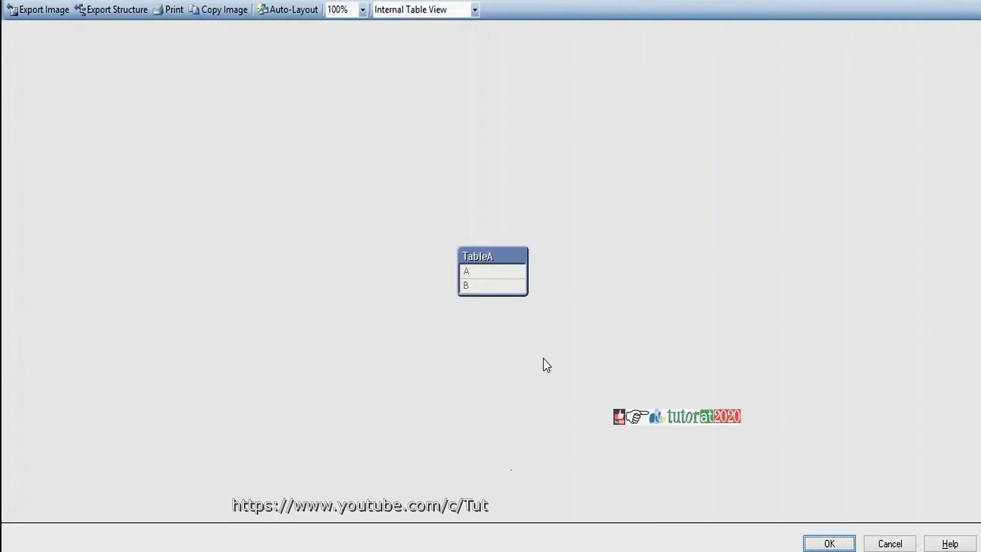
right_click(498, 254)
click(530, 265)
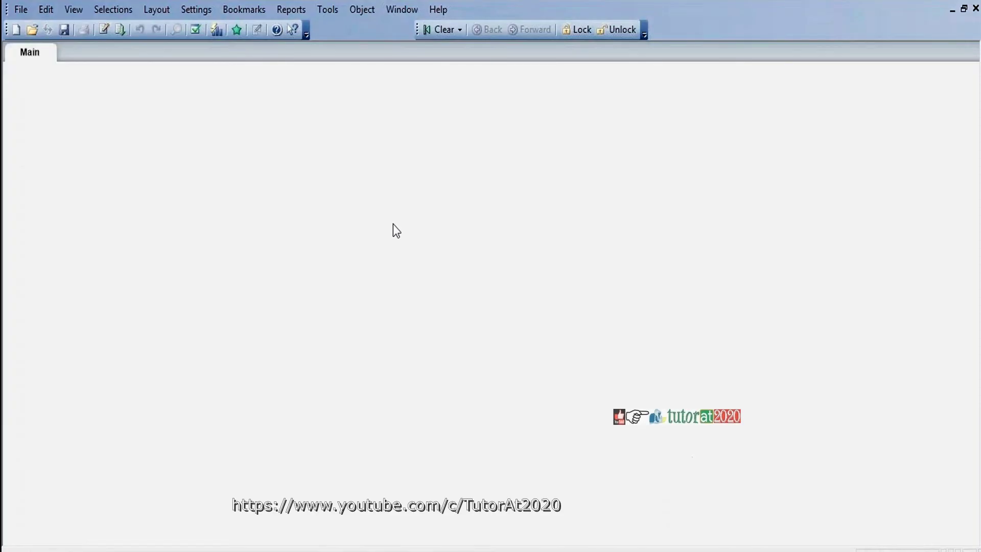
Reopen the script and start a wizard-built inline load statement two lines below the TableA load
key(ctrl+e)
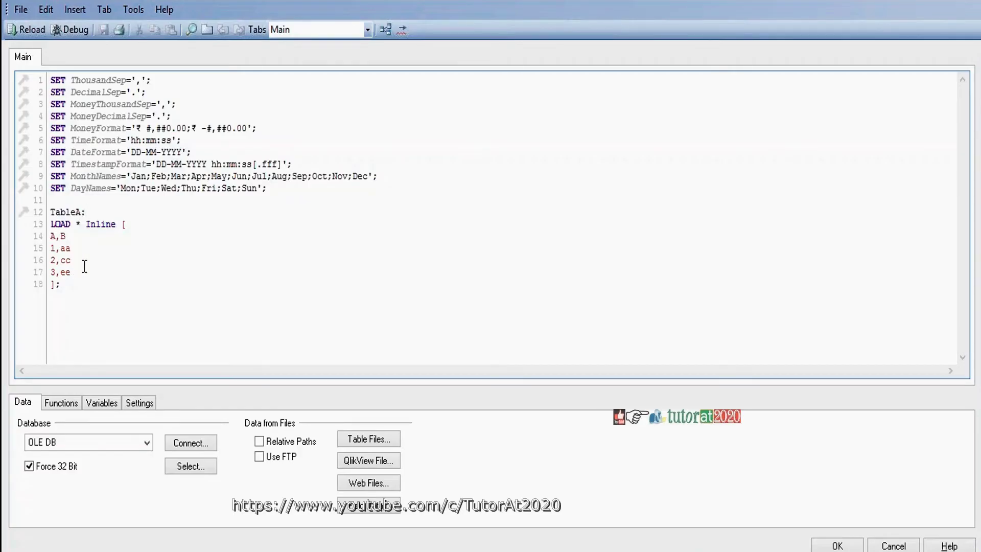
click(78, 284)
key(Return)
key(Return)
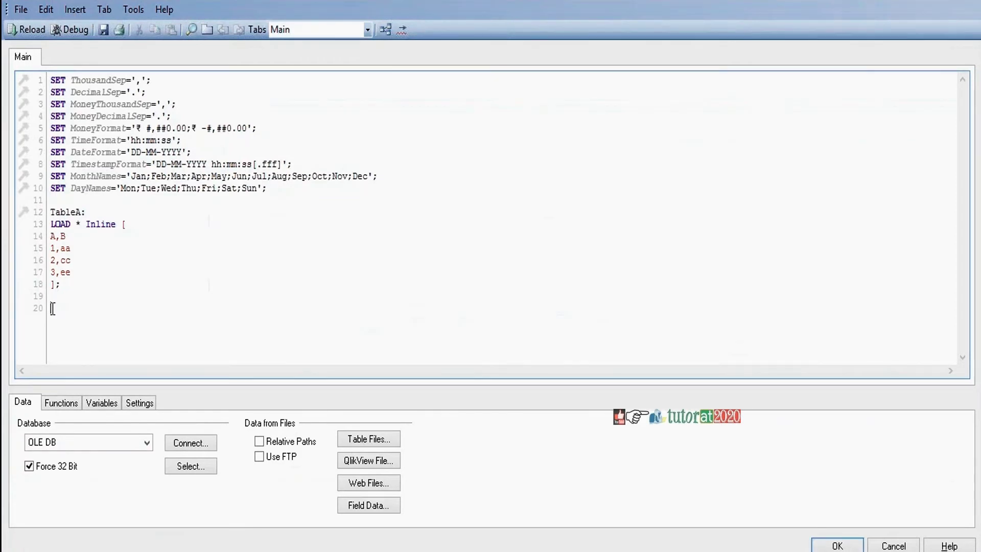
click(75, 14)
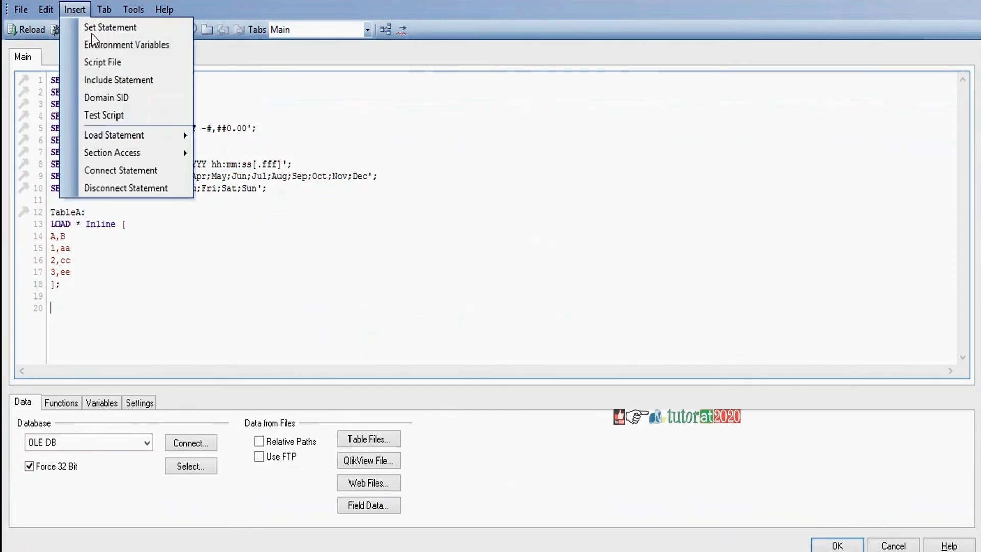
mouse_move(127, 137)
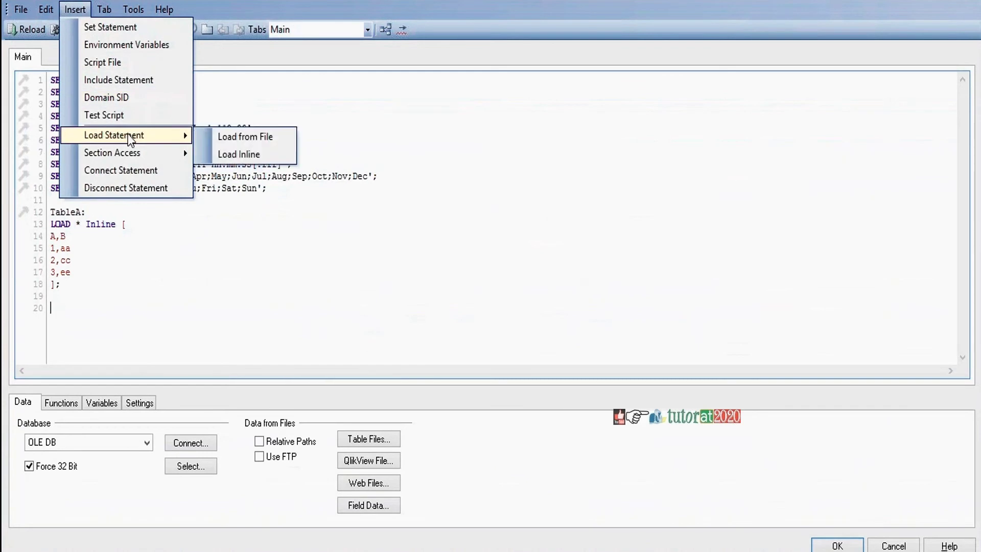
click(254, 154)
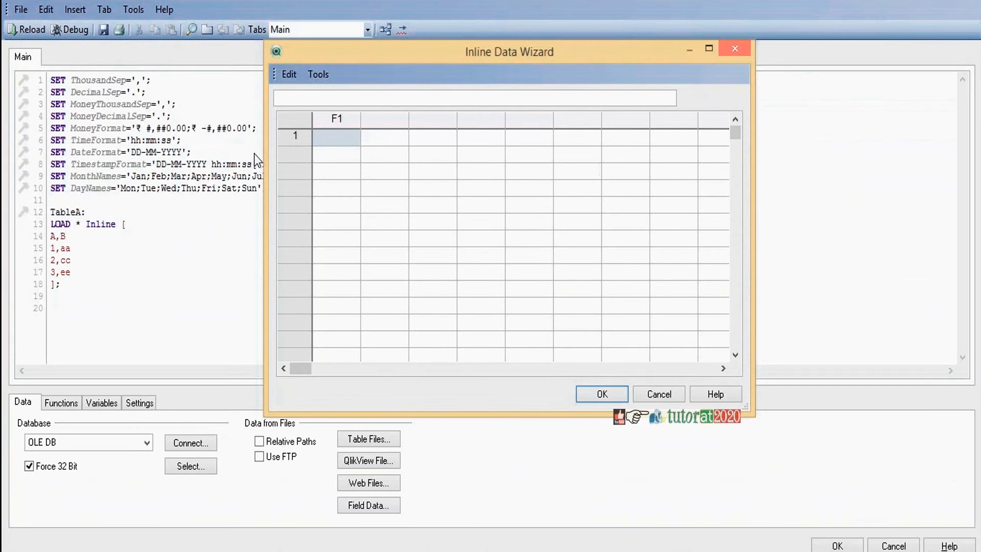
Name the first two columns of the inline data A and C
double_click(340, 118)
text(A)
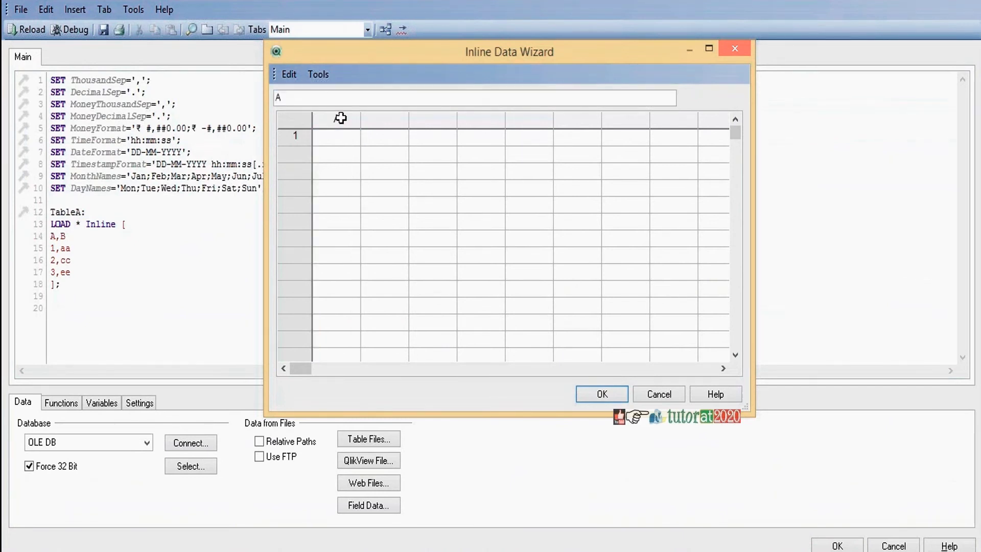
double_click(394, 120)
text(C)
Fill the inline data with rows 1, xx and 4, yy, and insert the resulting load statement into the script
click(334, 136)
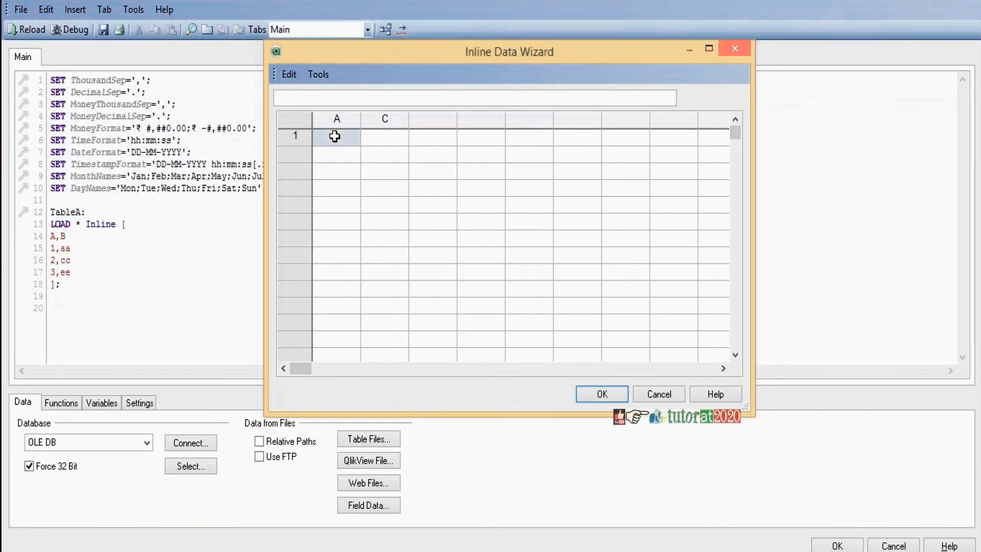
text(1)
key(Tab)
text(xx)
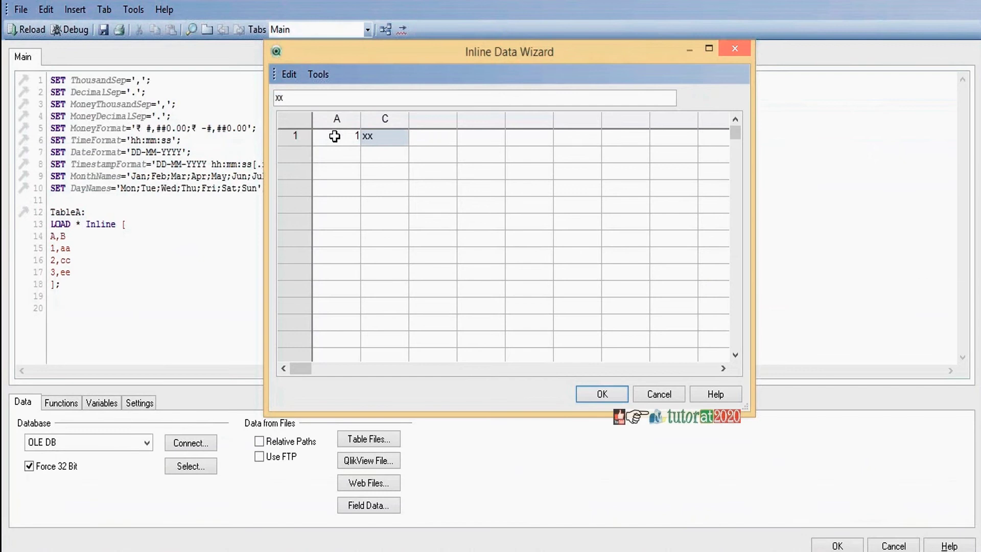
click(342, 155)
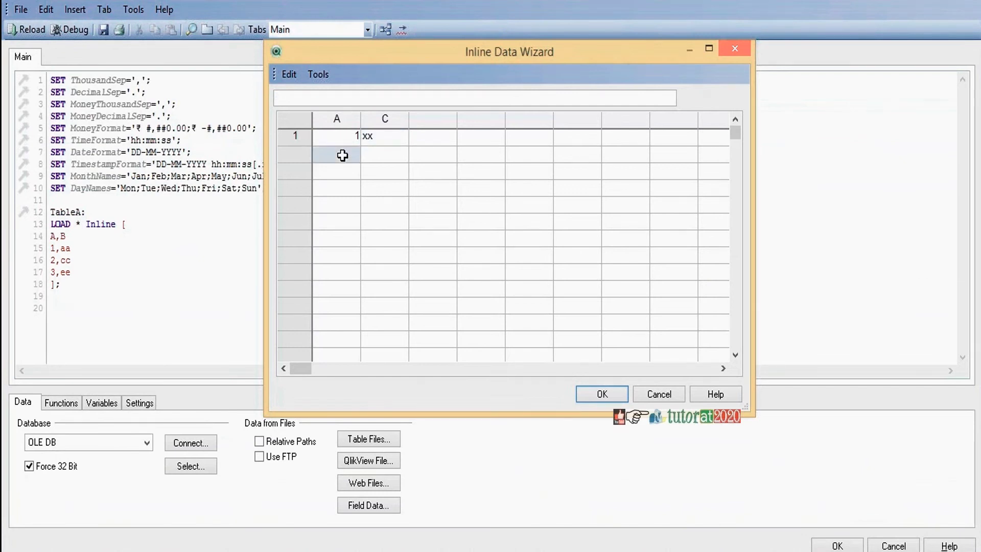
text(4)
key(Tab)
text(yy)
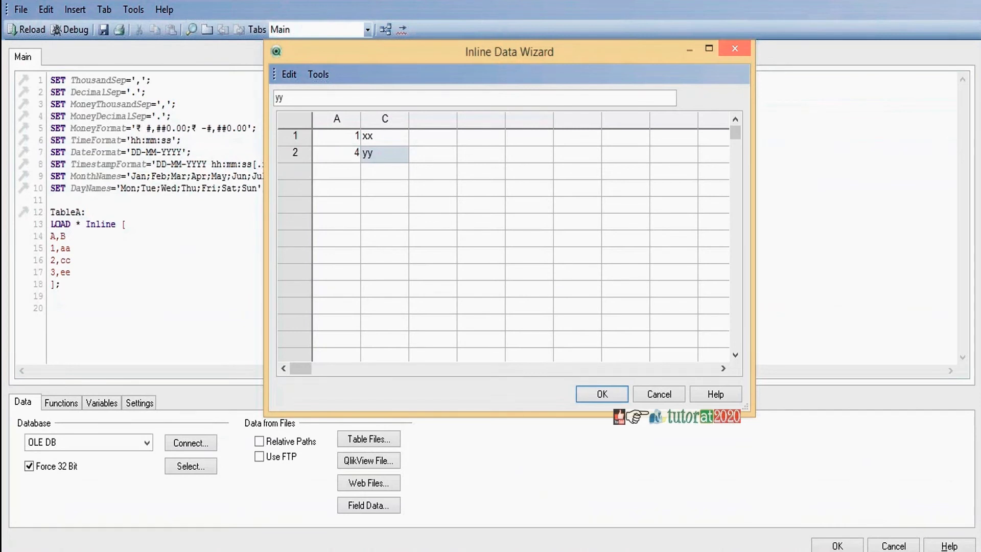
click(600, 394)
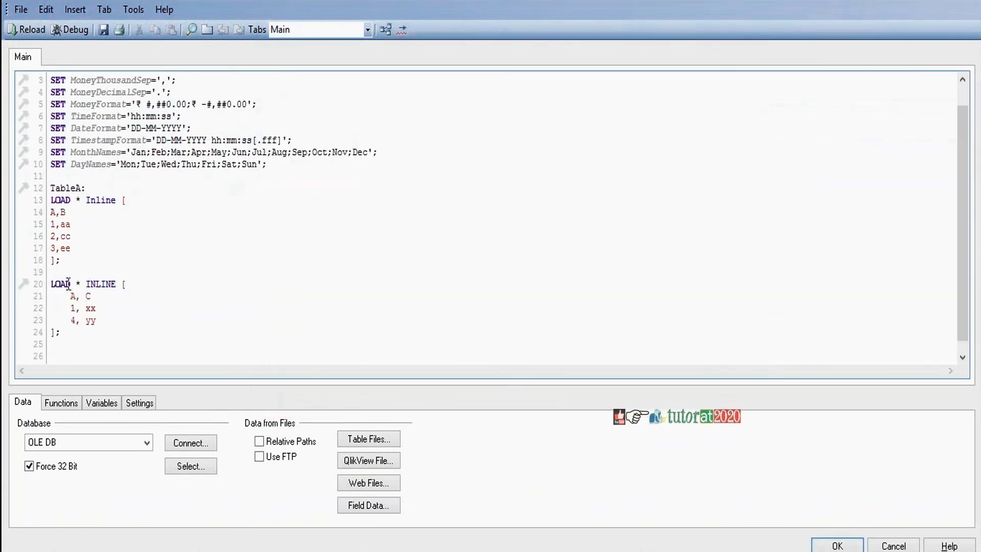
Label the second inline load statement as TableB: on a new line above it
click(56, 274)
key(Return)
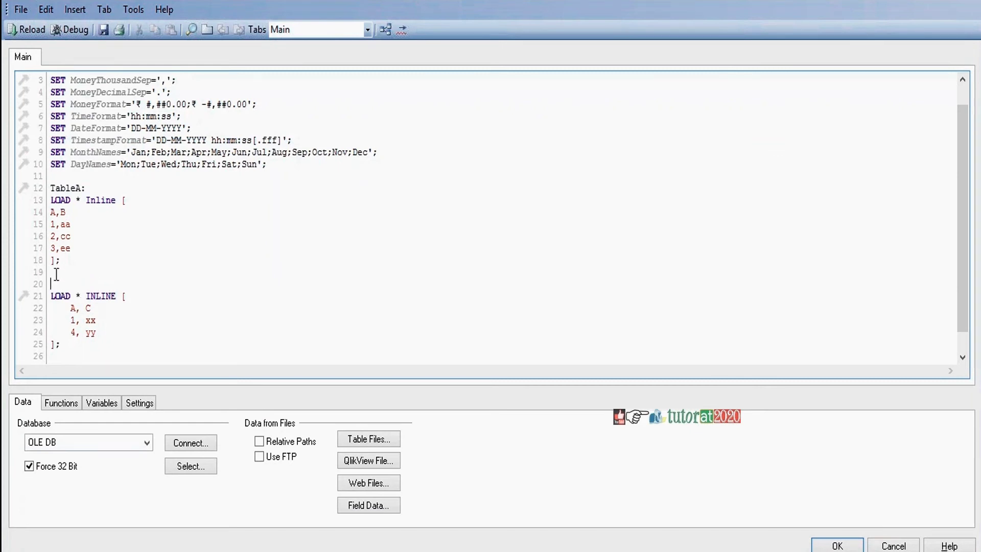
text(Table)
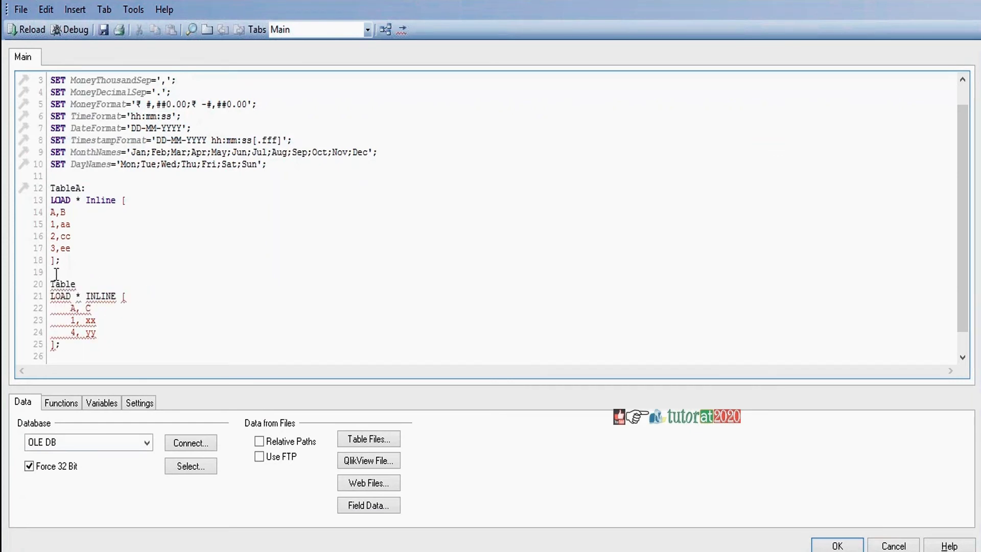
text(B:)
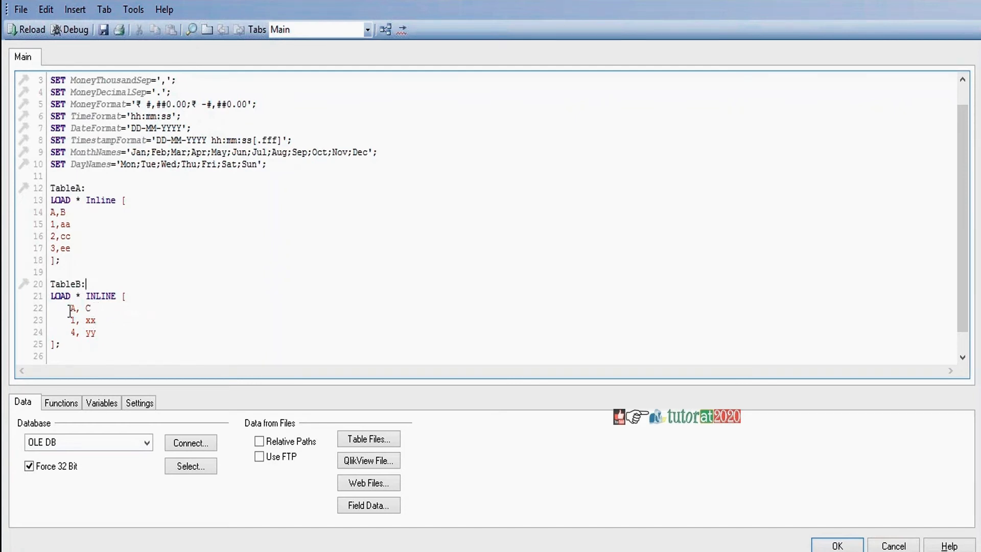
Reload the script containing both inline loads and open the Table Viewer
click(28, 28)
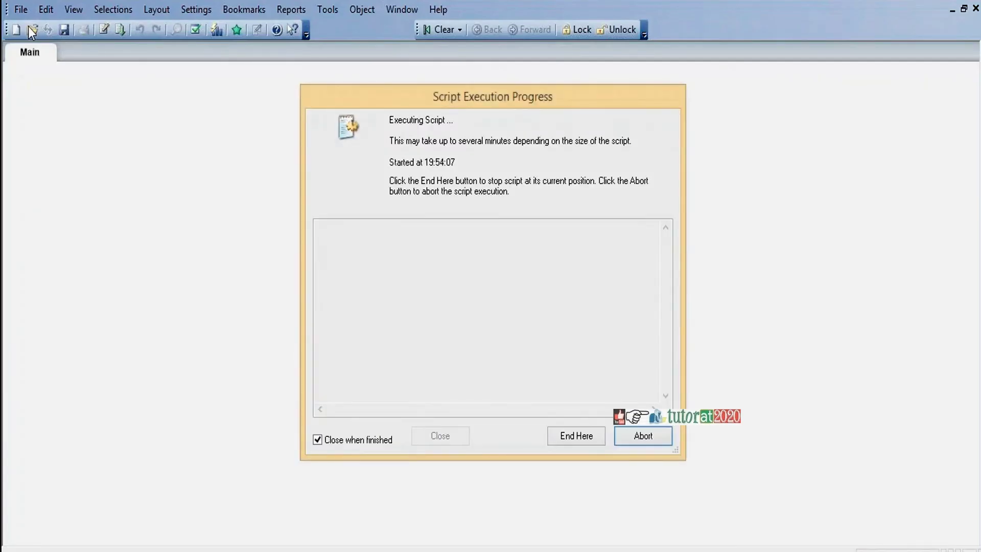
click(516, 466)
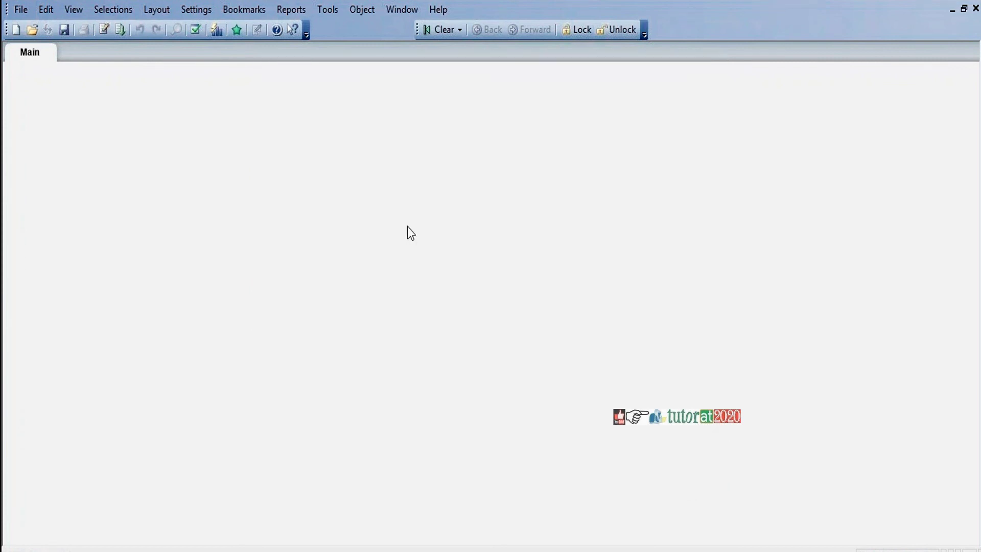
key(ctrl+t)
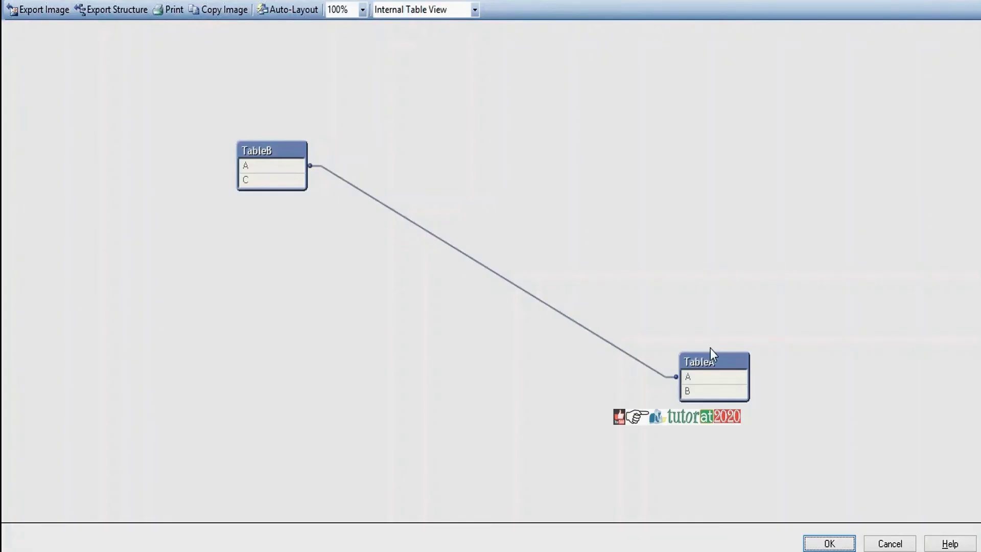
Rearrange the TableA and TableB boxes so TableA sits to the left of TableB, and close the viewer accepting the layout
drag(710, 362, 343, 285)
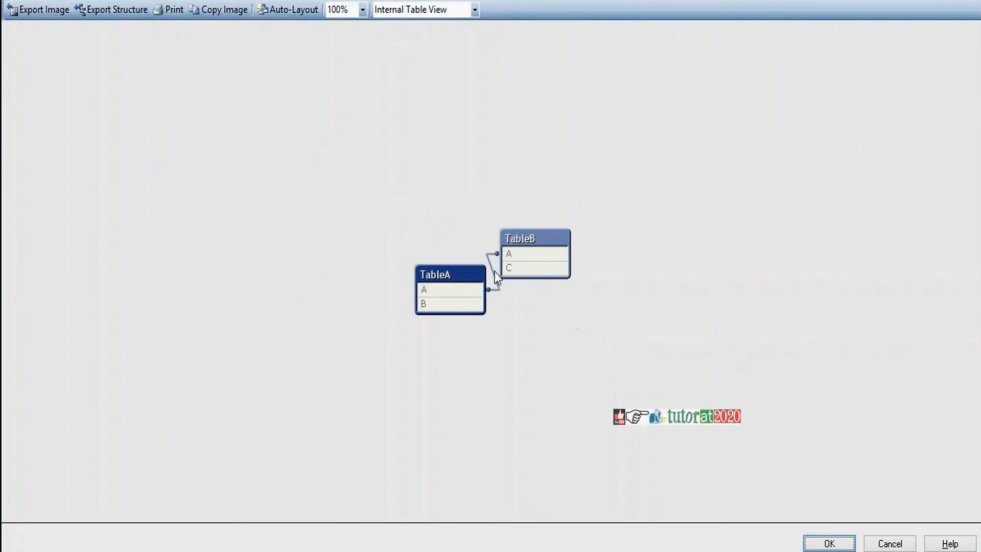
click(536, 238)
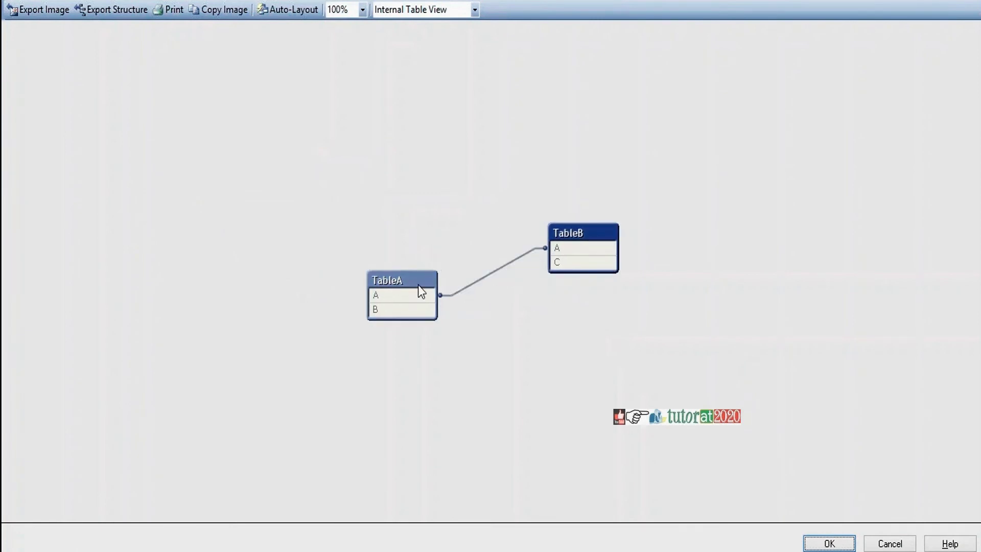
click(418, 284)
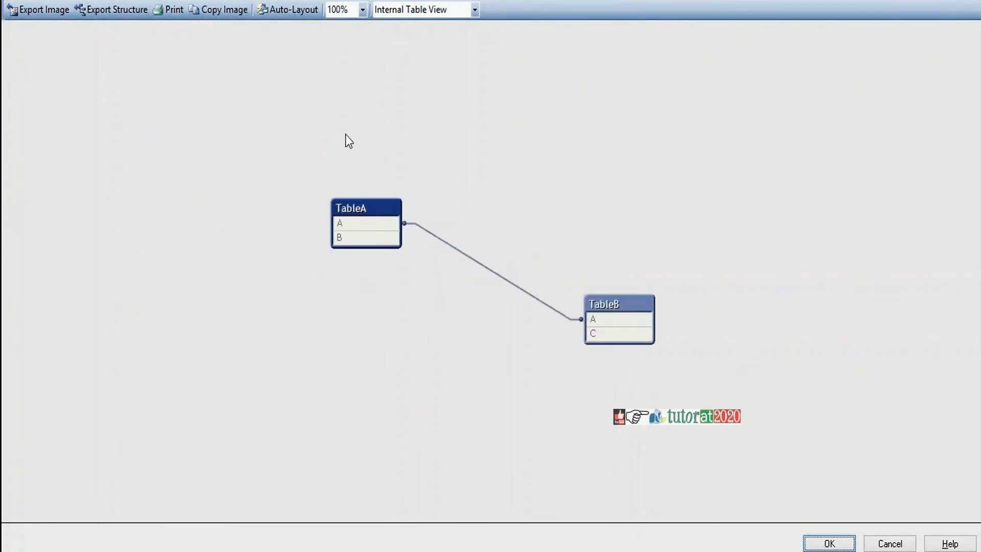
click(426, 289)
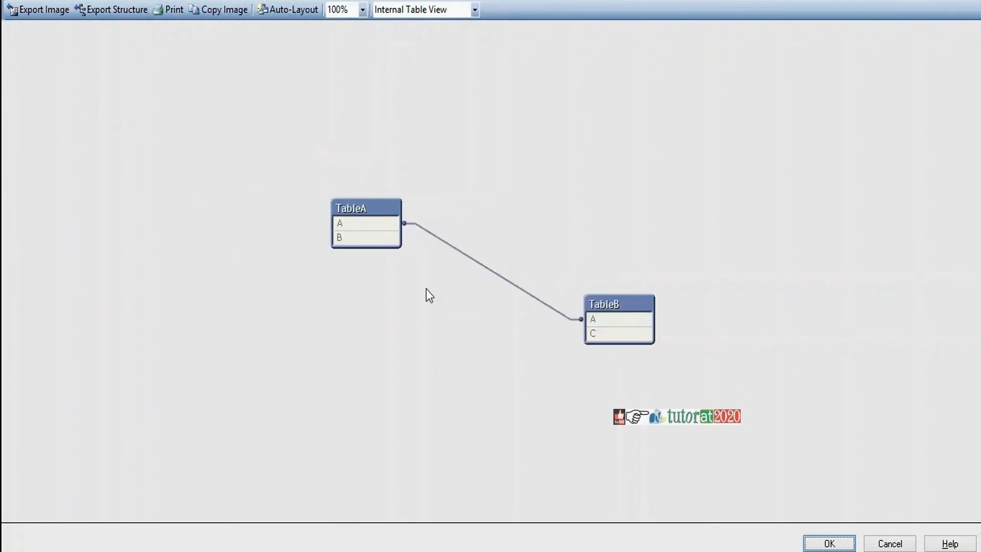
click(379, 221)
click(592, 218)
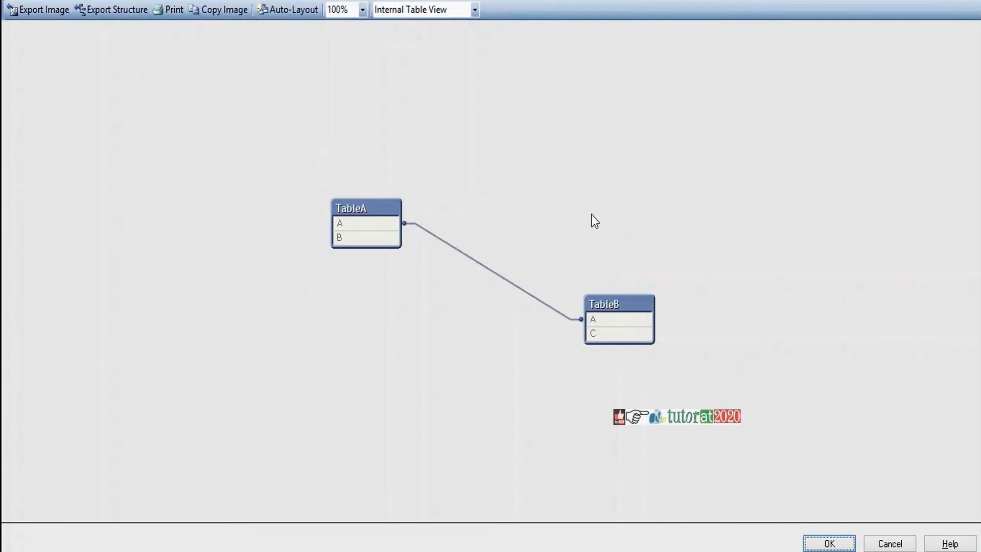
click(828, 543)
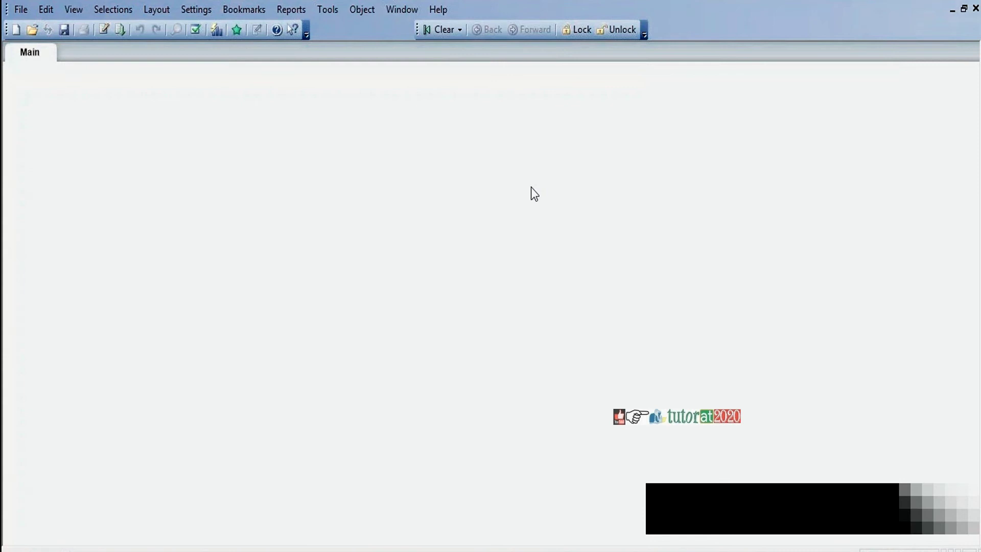
Reopen the script and add a Join prefix on the blank line above the TableB label
key(ctrl+e)
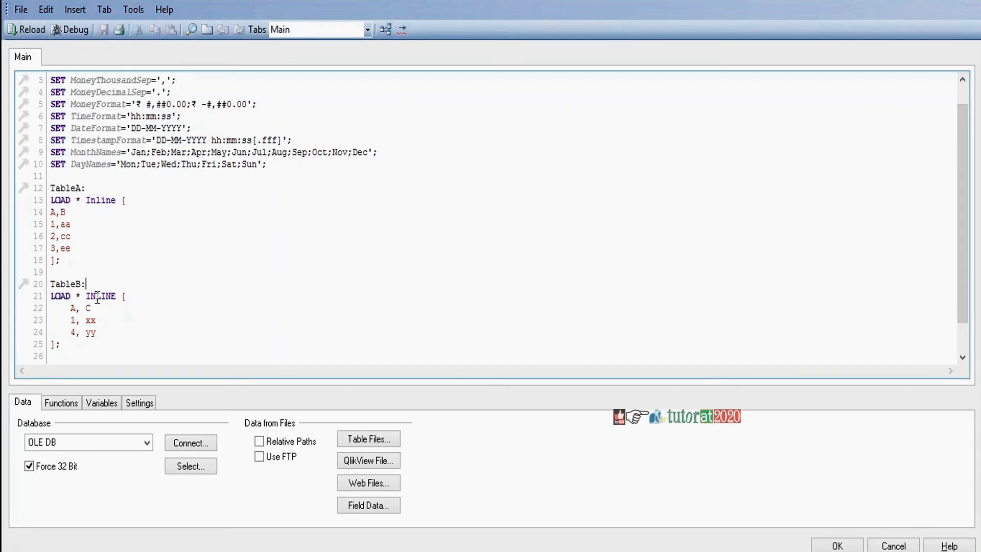
click(57, 271)
text(Join)
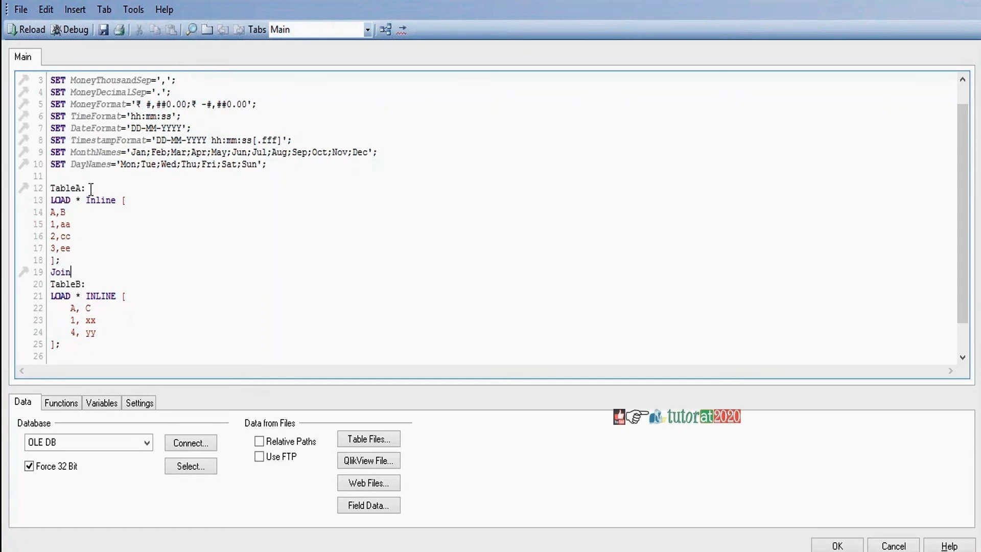
Reload the script with the join and enlarge the TableA box in the Table Viewer to show all its fields
key(ctrl+r)
click(512, 466)
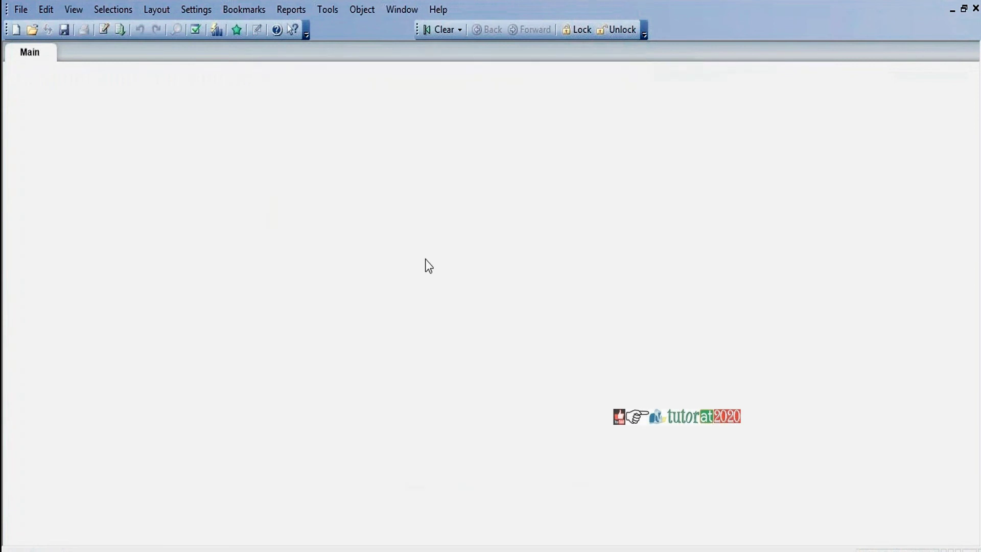
key(ctrl+t)
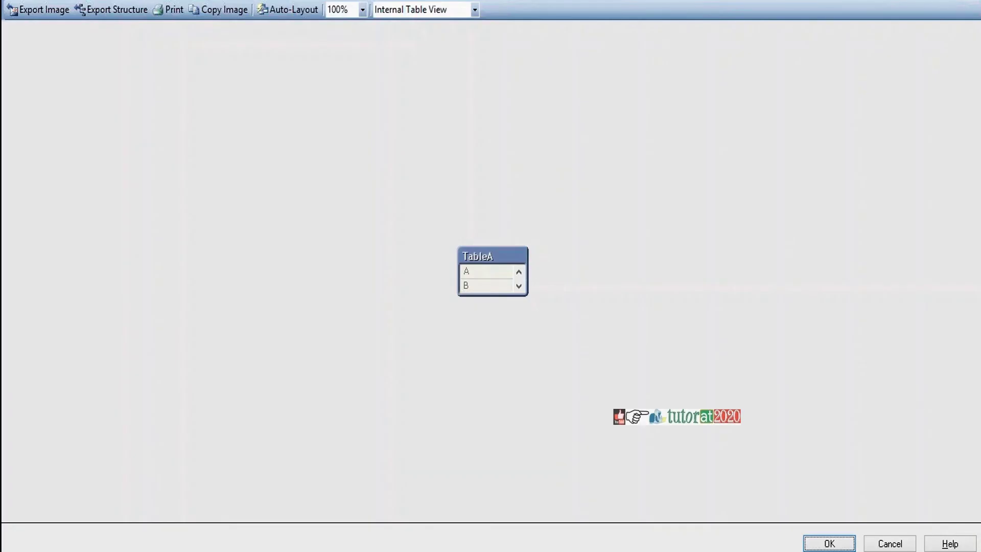
drag(492, 295, 506, 379)
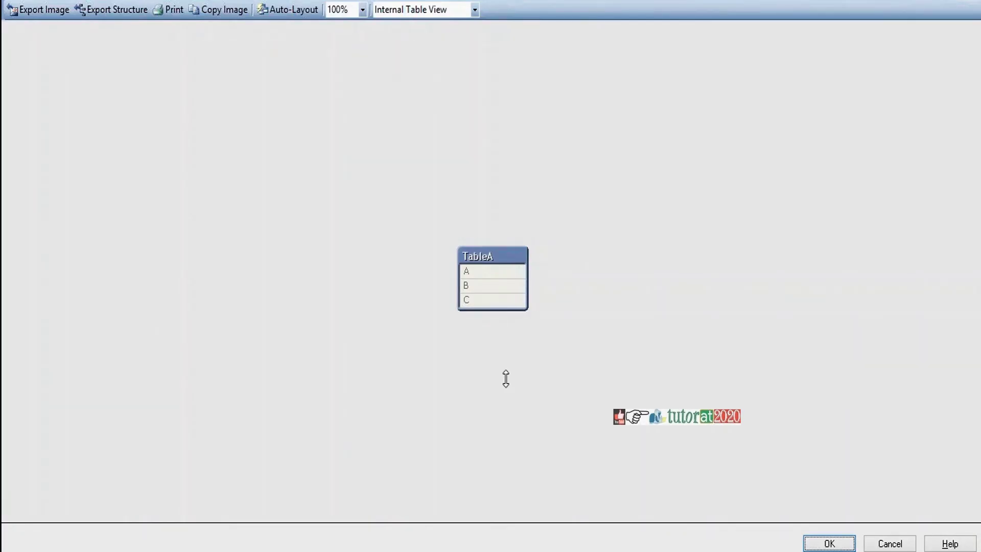
Preview the joined TableA's records in the Table Viewer, and close both the preview and the viewer
mouse_move(498, 264)
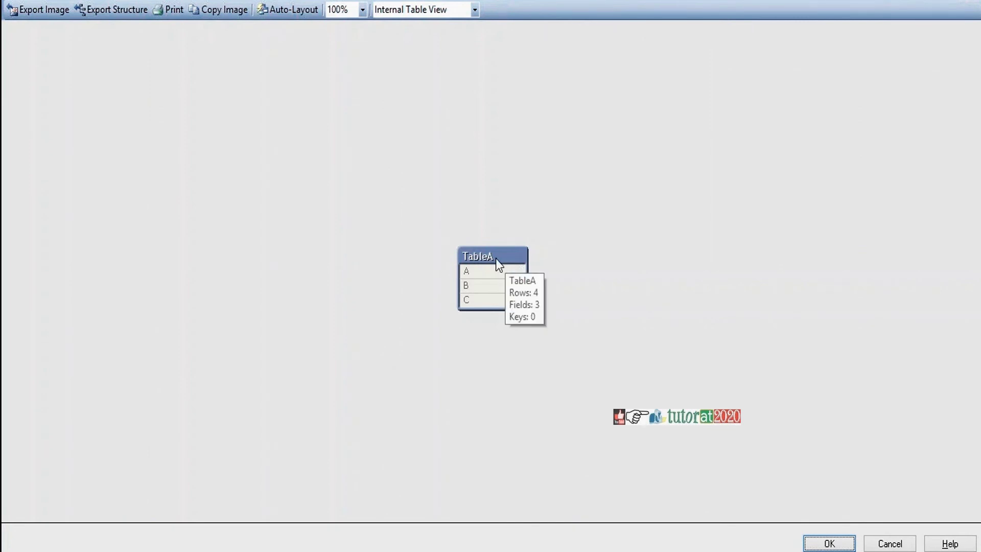
right_click(498, 263)
click(541, 276)
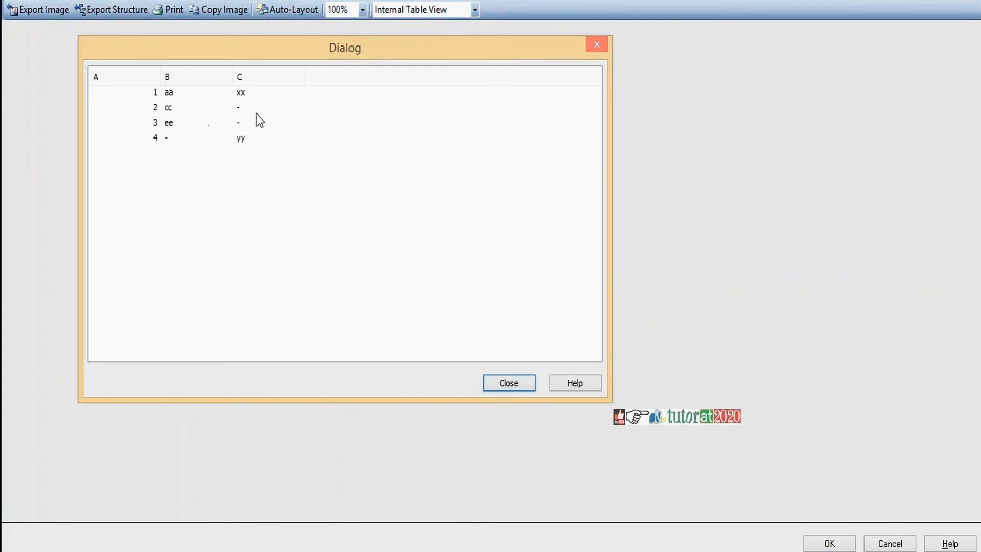
click(505, 387)
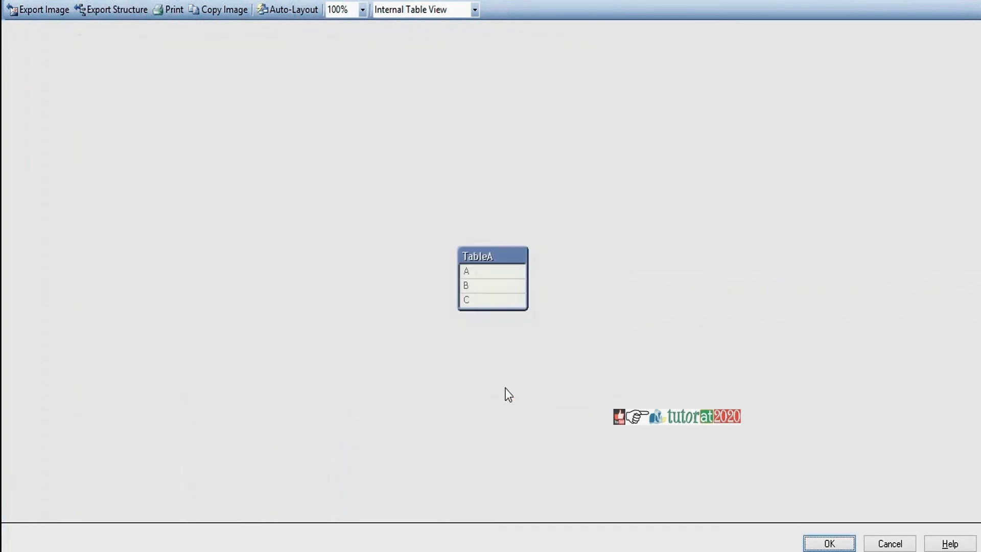
click(829, 543)
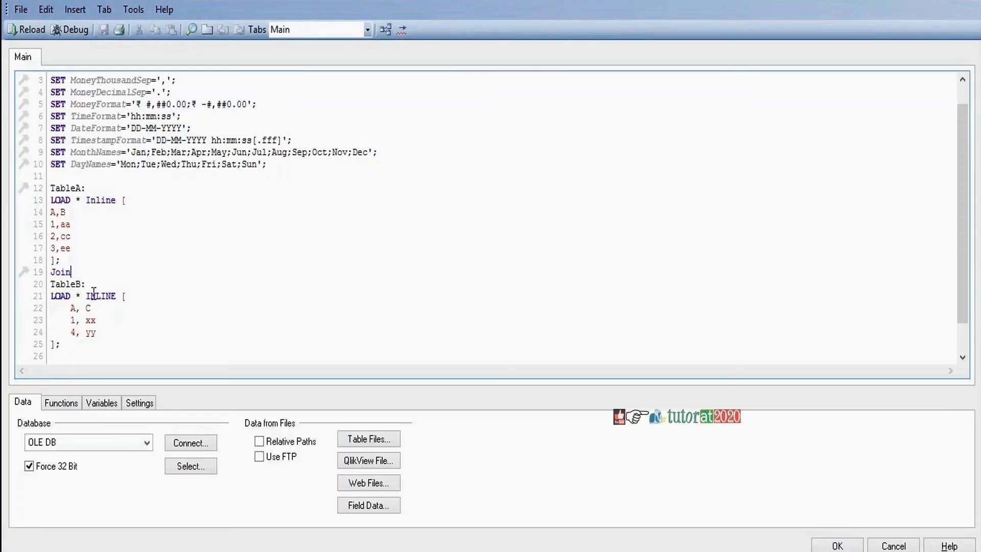
Change the Join prefix above the TableB label to Inner Join in the script
click(51, 272)
text(In)
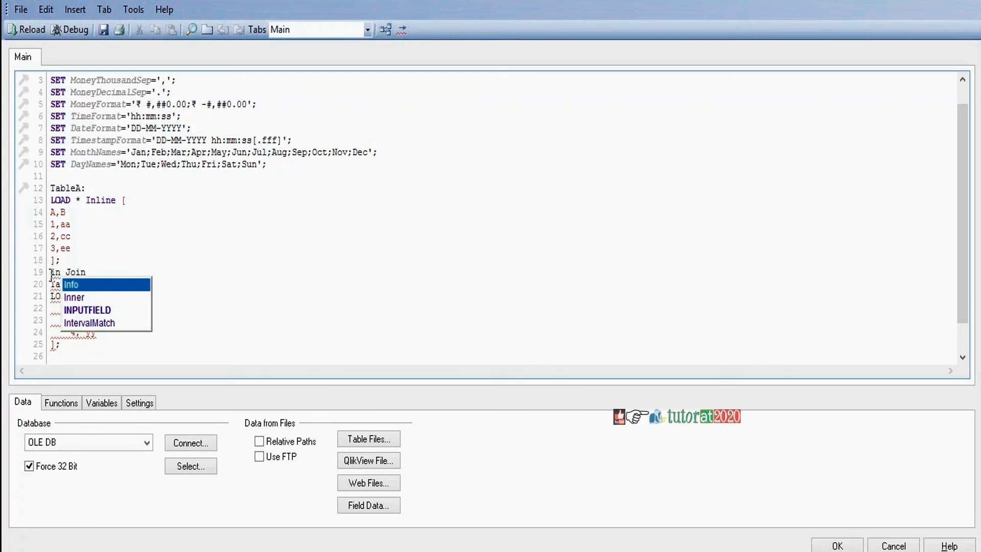
key(Down)
key(Return)
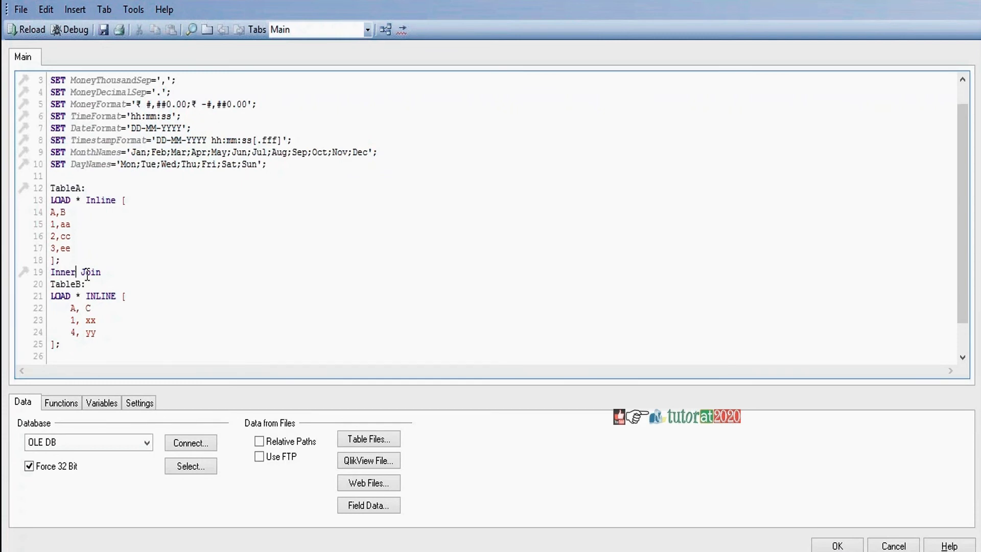
Reload the script with the inner join and preview TableA's records in the Table Viewer
click(24, 30)
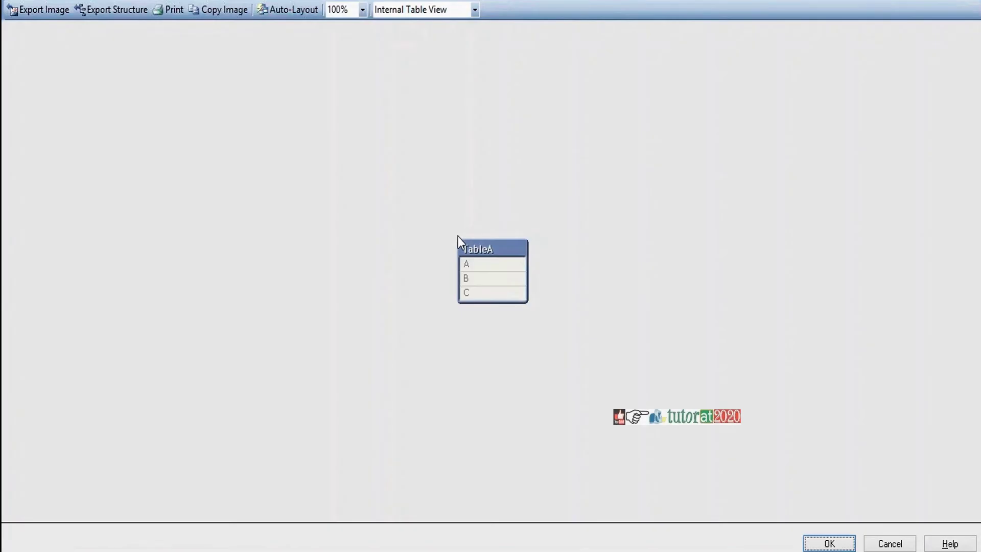
right_click(523, 255)
key(Escape)
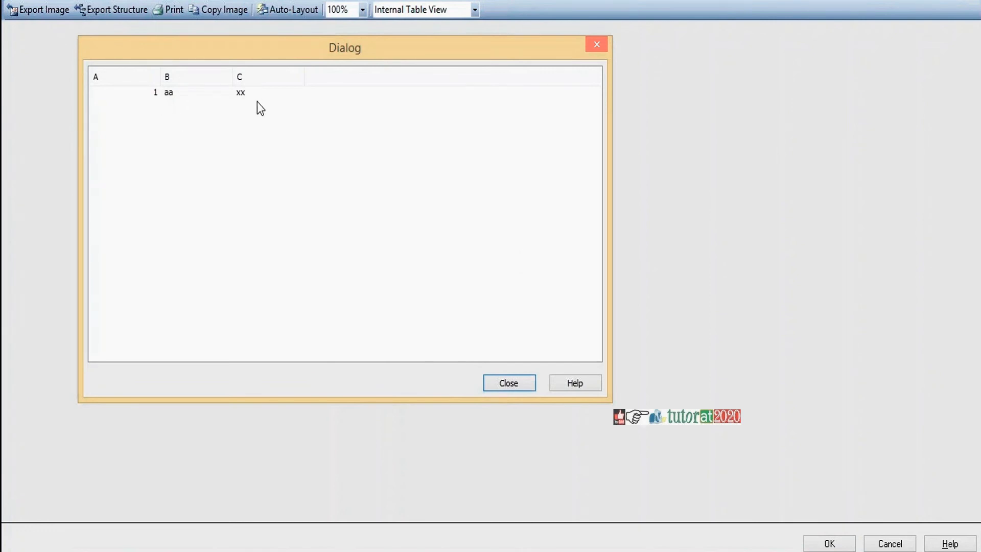
click(508, 384)
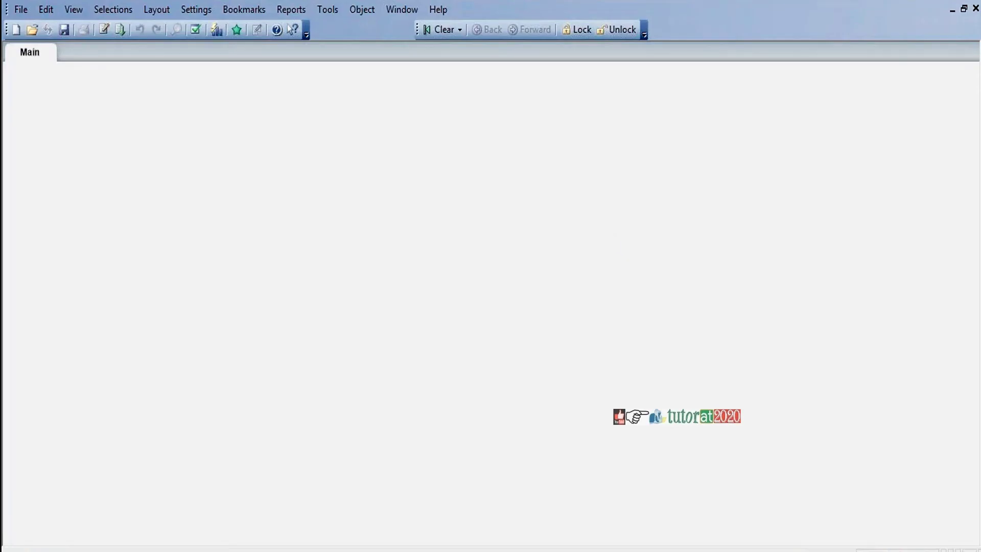
Reopen the script and replace Inner with Left in the join prefix above the TableB label
key(ctrl+e)
key(BackSpace)
key(BackSpace)
key(BackSpace)
key(BackSpace)
key(BackSpace)
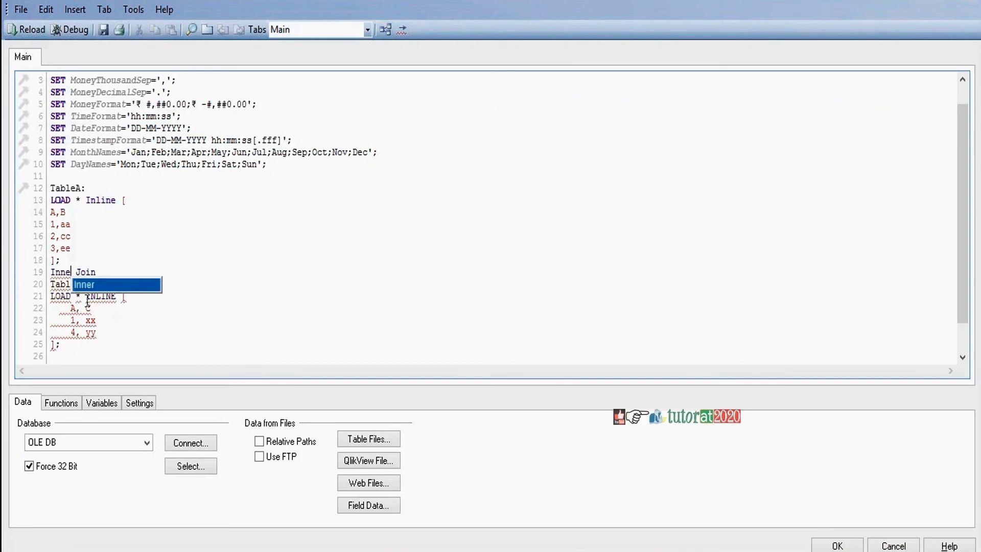
text(Left)
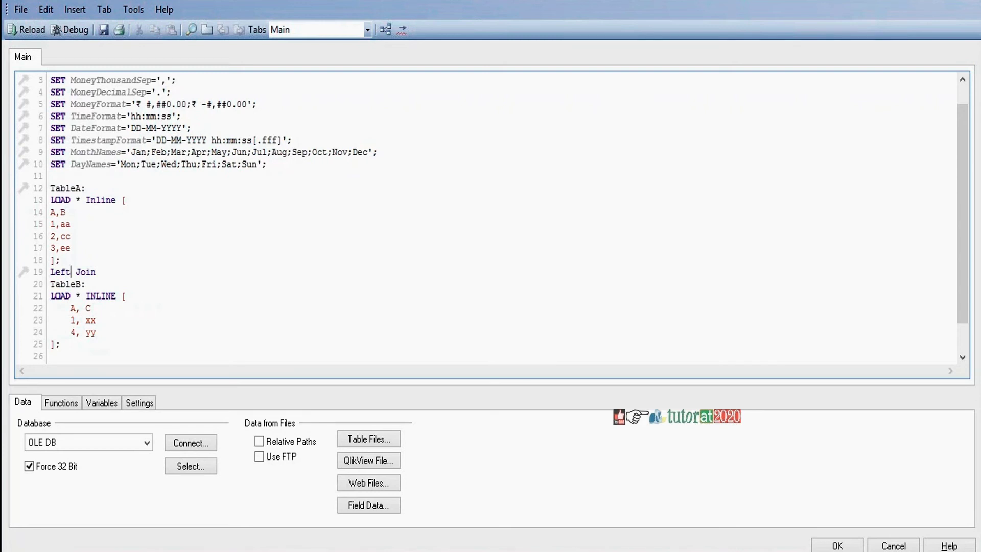
Reload the script with the left join and preview TableA's records in the Table Viewer, closing the viewer when done
click(32, 31)
click(511, 466)
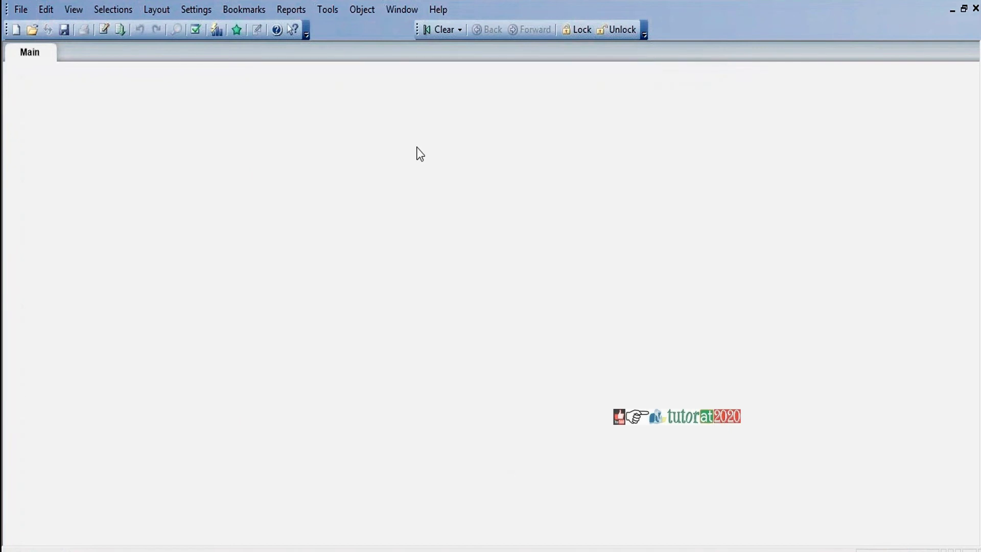
key(ctrl+t)
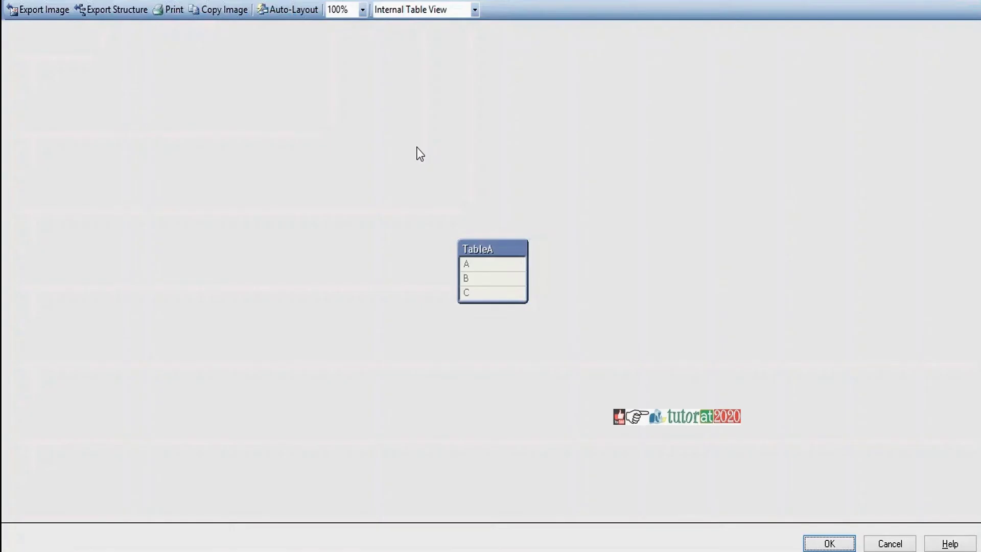
right_click(497, 246)
click(534, 258)
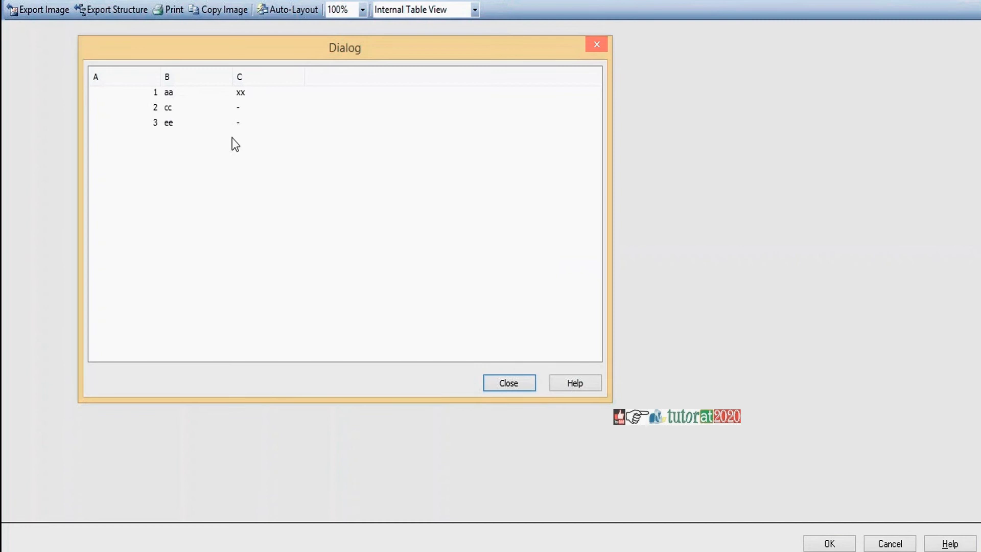
click(520, 383)
key(Return)
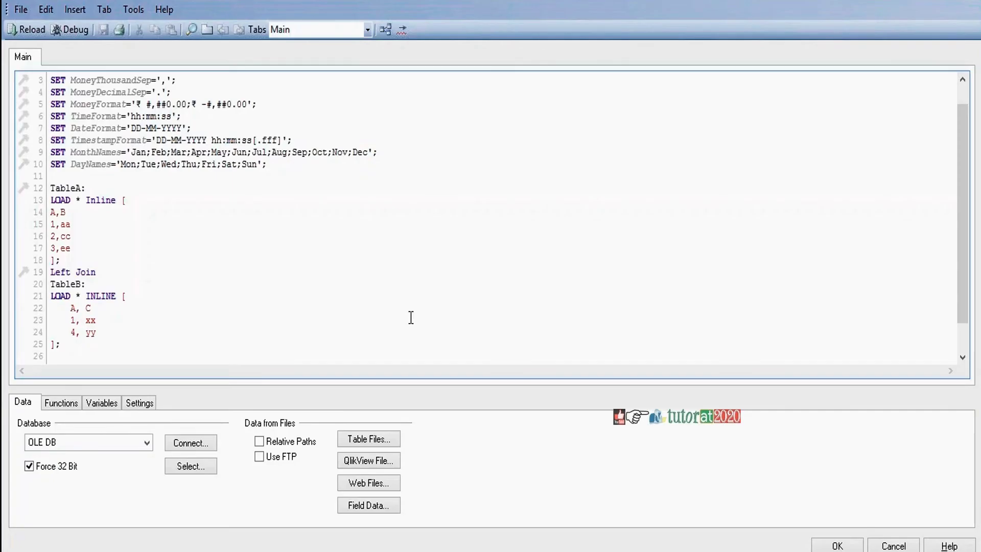
Replace Left with Right in the join prefix above the TableB label and reload the script
key(BackSpace)
key(BackSpace)
key(BackSpace)
key(BackSpace)
text(rig)
key(Return)
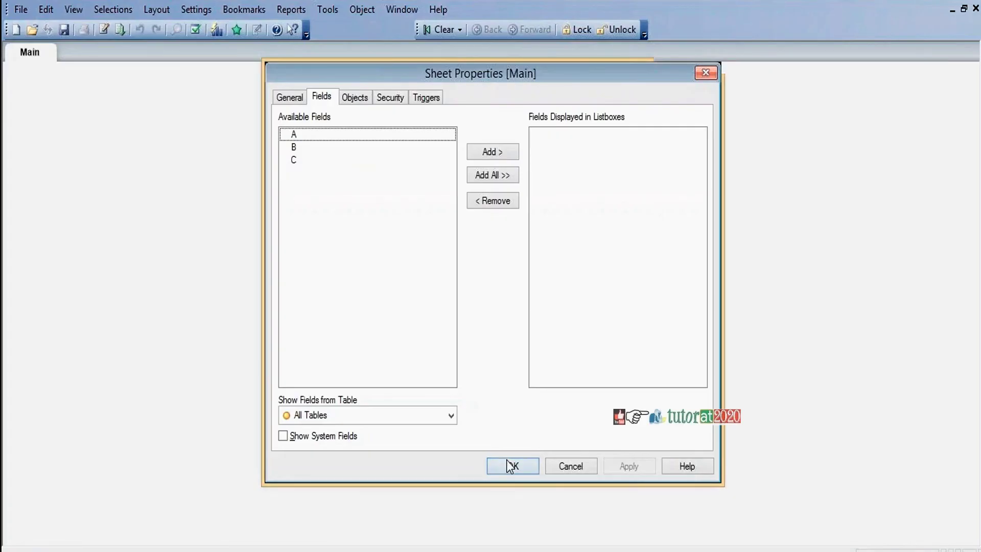
Accept the sheet properties and preview the right-joined TableA's records in the Table Viewer, closing the viewer when done
click(512, 466)
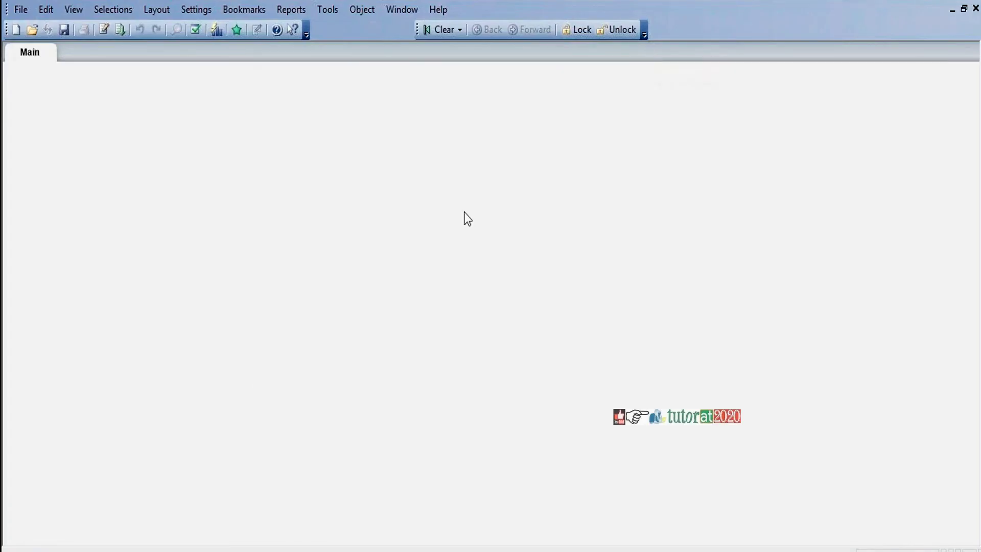
key(ctrl+t)
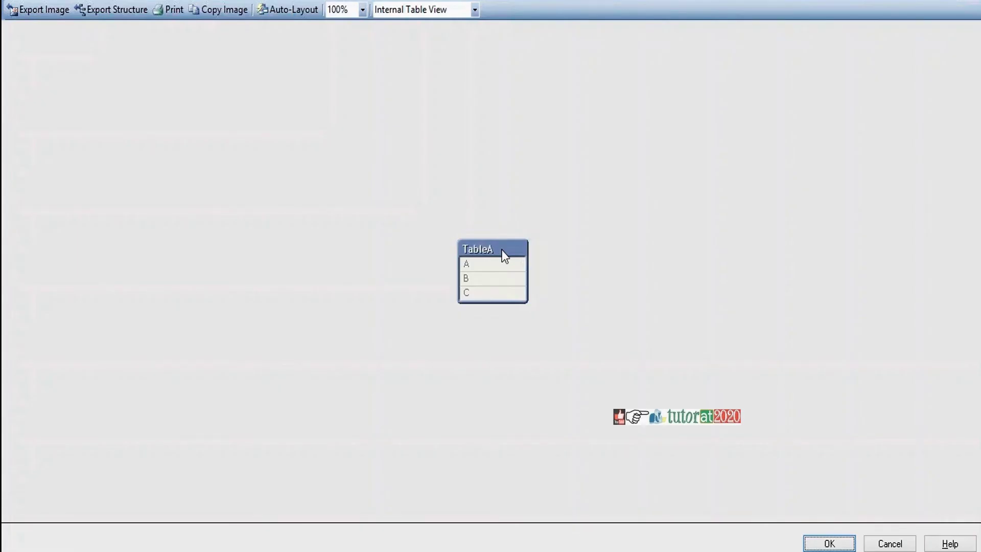
right_click(531, 250)
click(532, 259)
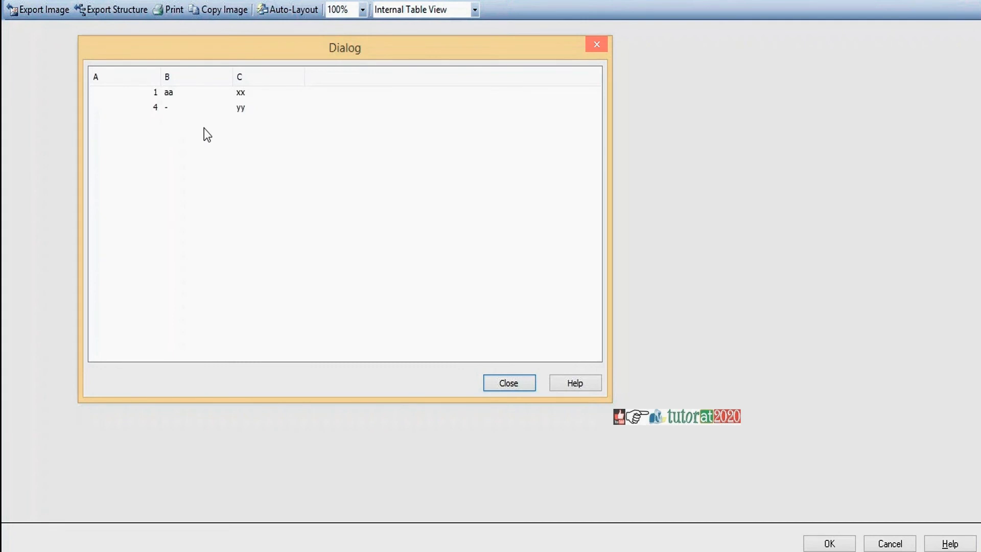
click(508, 383)
click(832, 541)
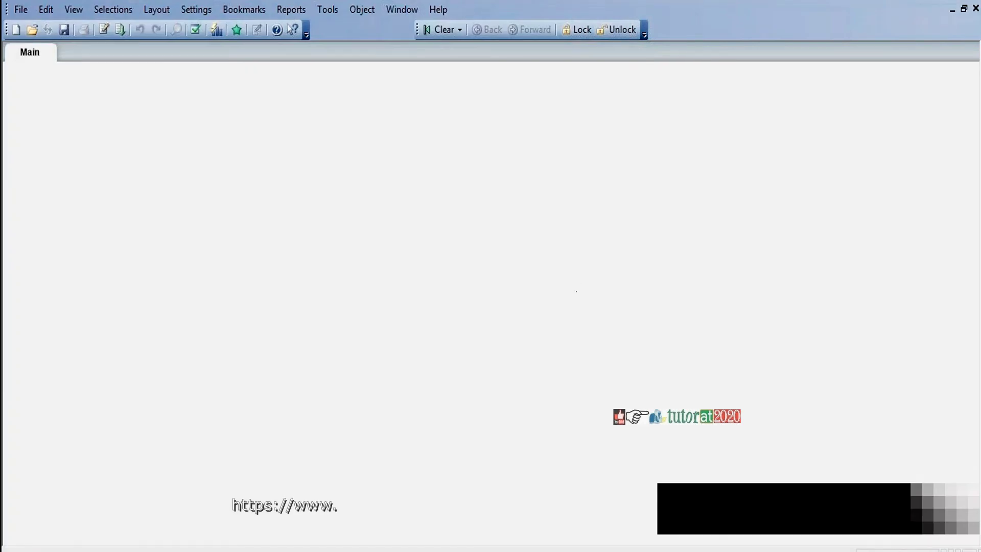
Reopen the script and replace Right with Outer in the join prefix above the TableB label
key(ctrl+e)
key(Delete)
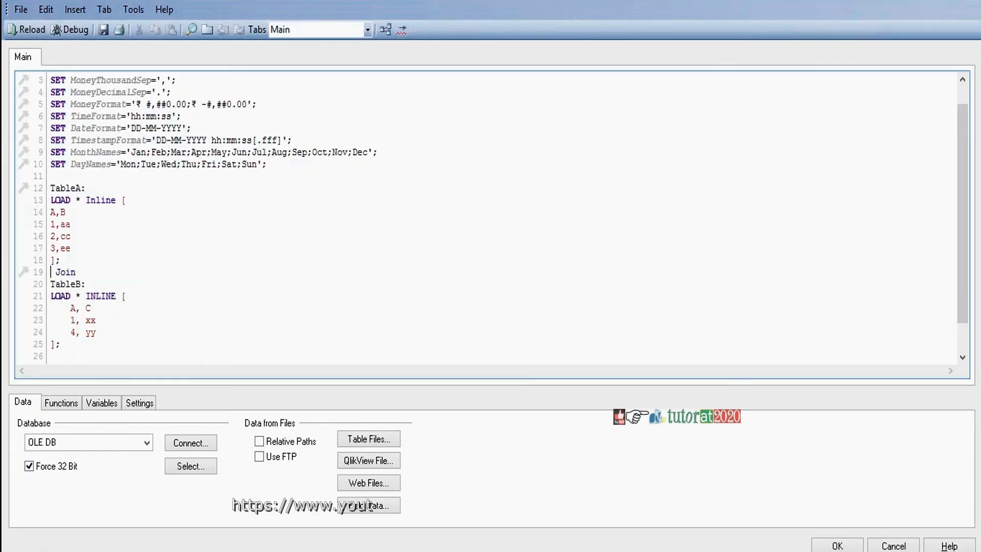
text(ou)
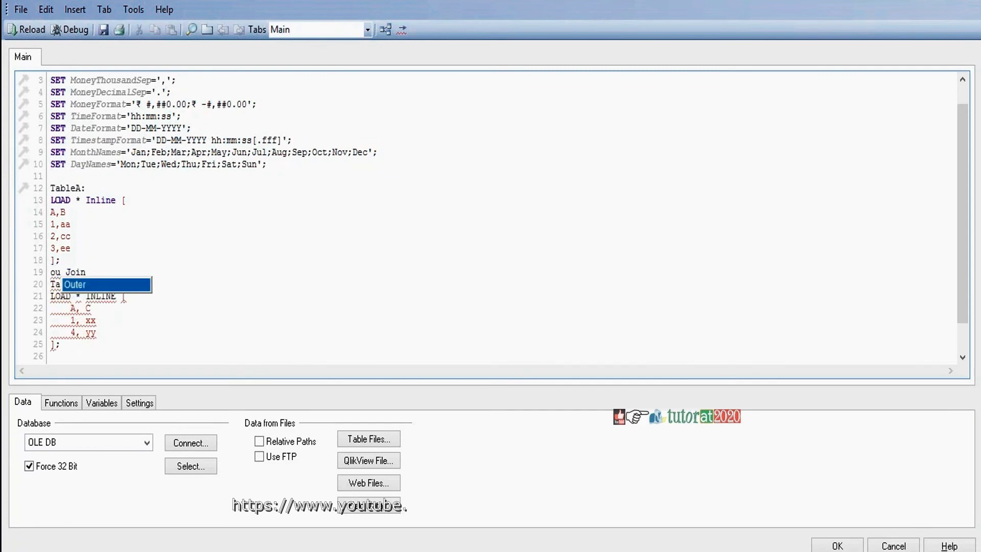
key(Return)
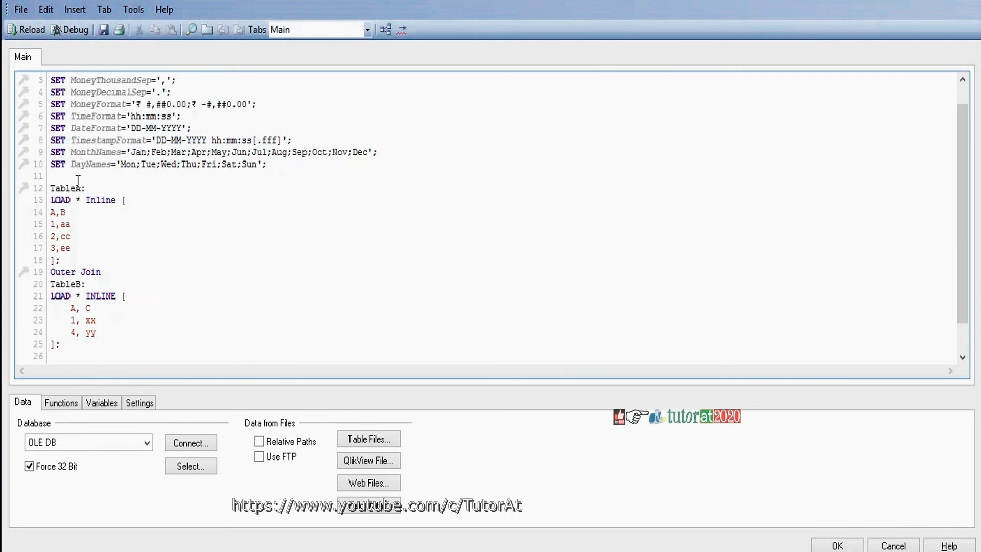
Reload the script with the outer join and preview TableA's records in the Table Viewer, closing the viewer when done
click(36, 30)
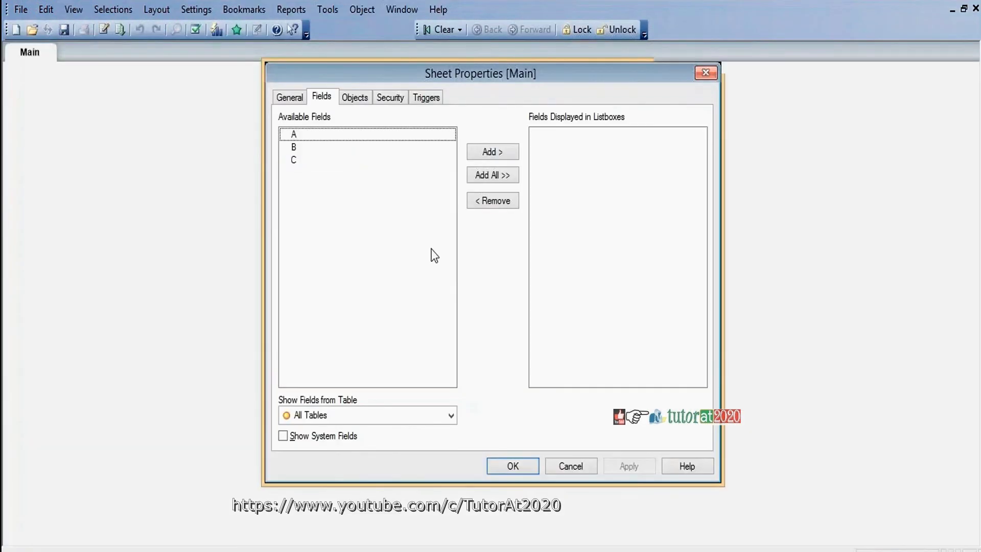
click(525, 468)
key(ctrl+t)
right_click(498, 249)
click(532, 259)
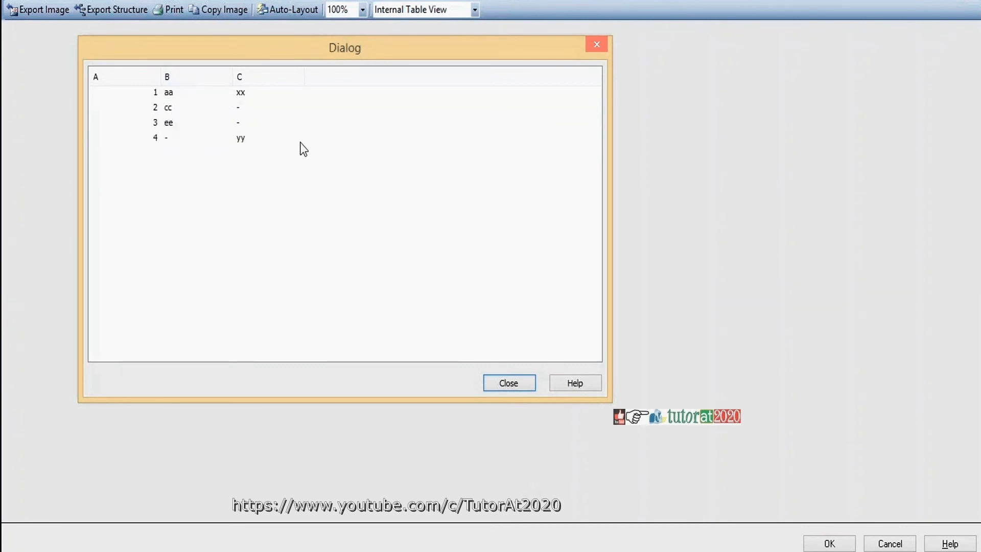
click(504, 387)
click(839, 545)
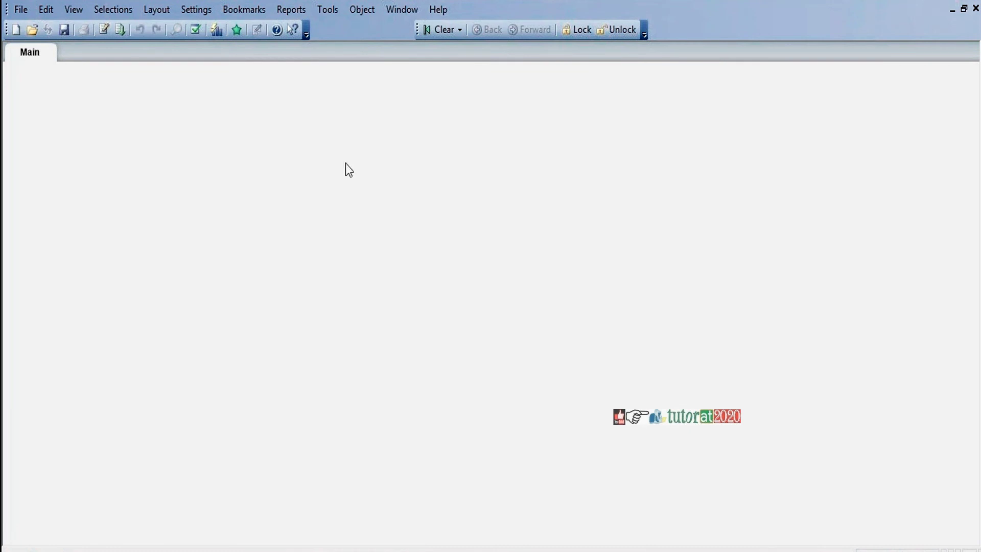
Reopen the script and replace the Outer Join prefix above the TableB label with Keep
key(ctrl+e)
click(104, 270)
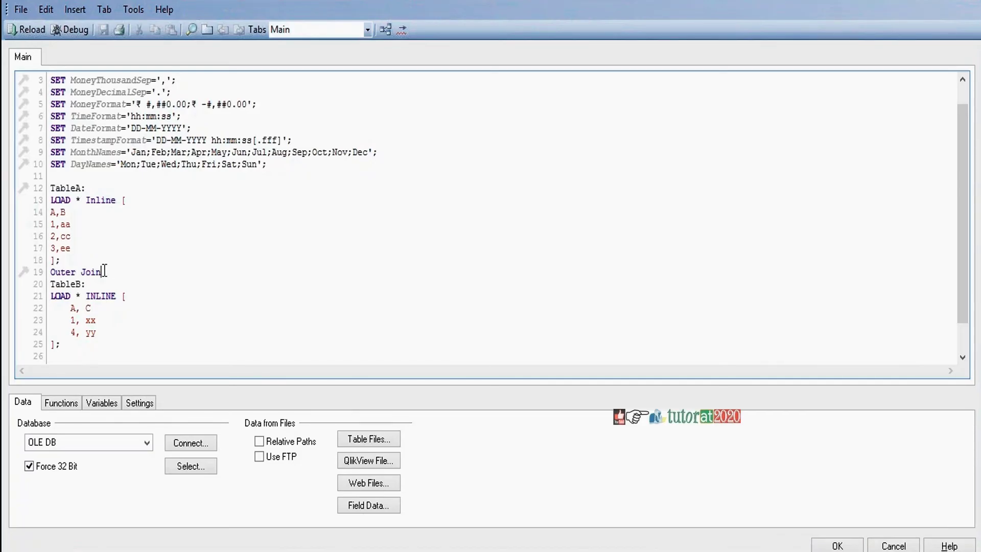
key(BackSpace)
key(BackSpace)
key(BackSpace)
key(BackSpace)
key(BackSpace)
key(BackSpace)
key(BackSpace)
key(BackSpace)
key(BackSpace)
key(BackSpace)
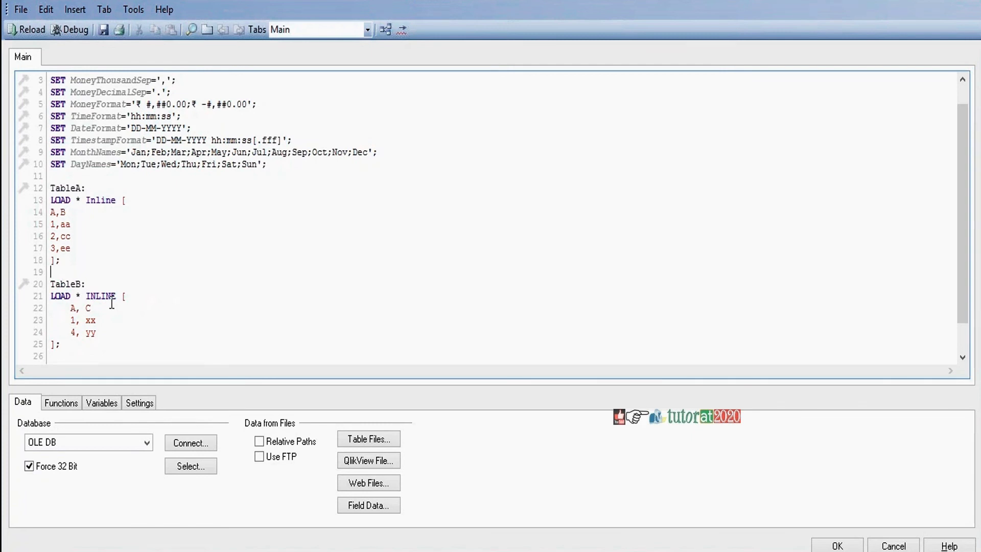
text(Keep)
Try to reload the script with Keep alone as the prefix, and close the resulting dialogs
click(29, 30)
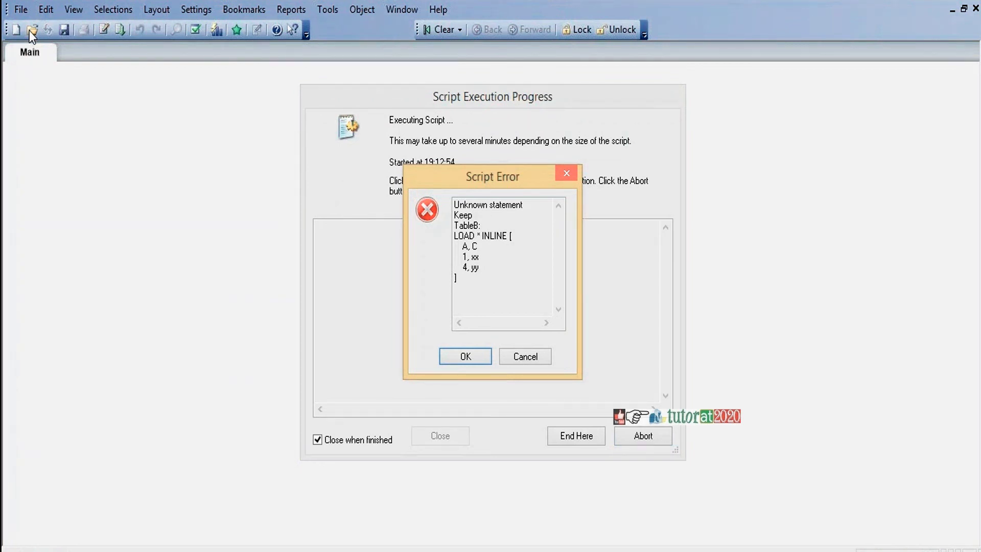
click(465, 355)
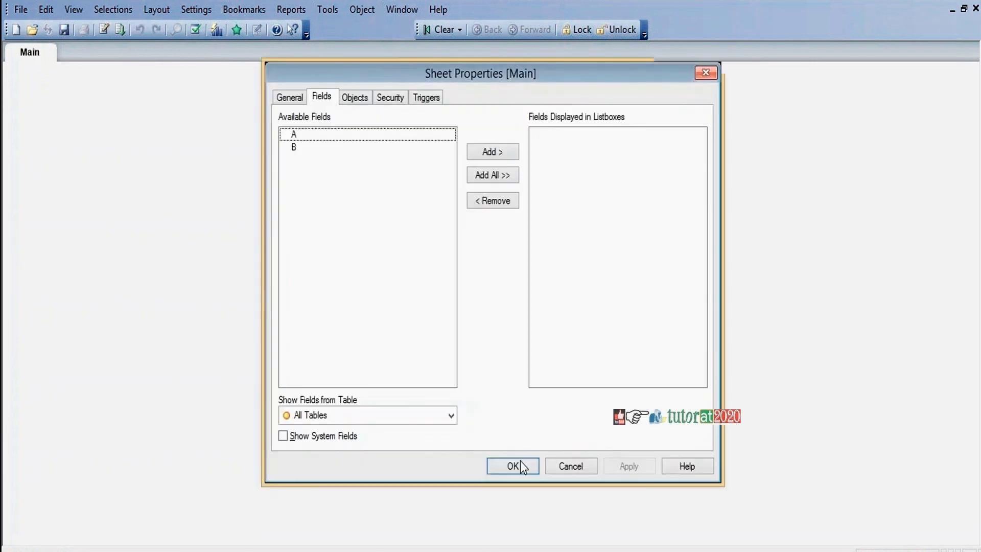
click(521, 465)
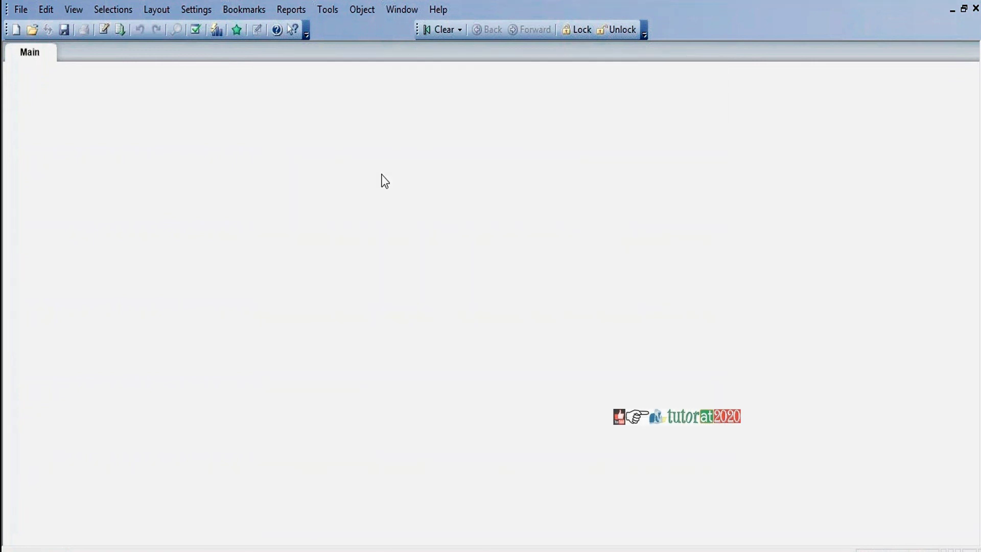
Reopen the script, change the Keep prefix above the TableB label to Inner Keep, and reload it
key(ctrl+e)
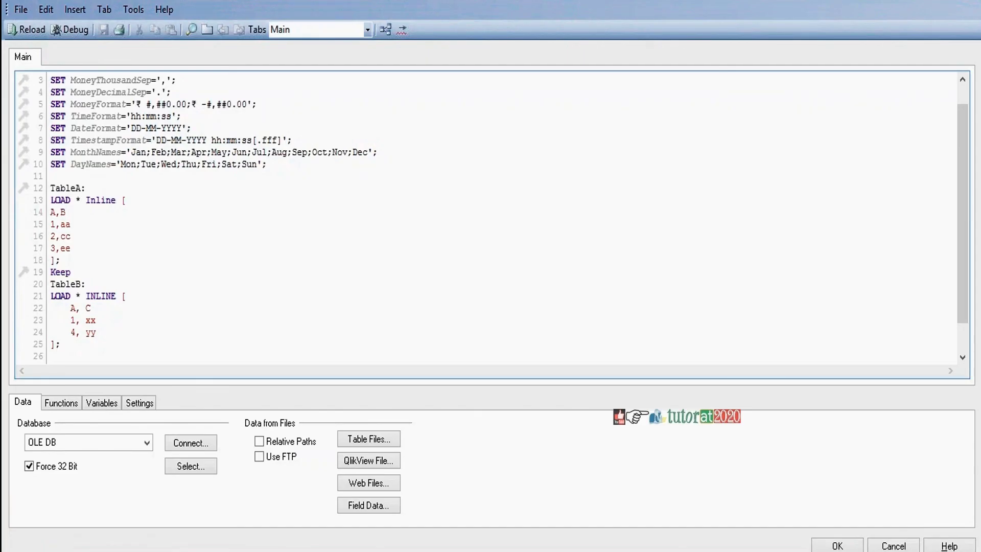
click(50, 272)
text(i)
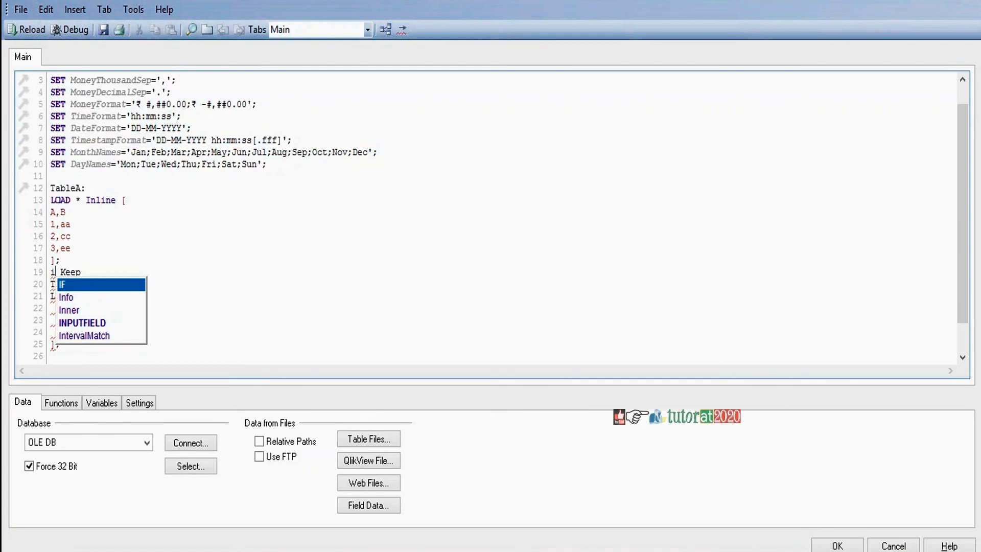
key(Down)
key(Down)
key(Return)
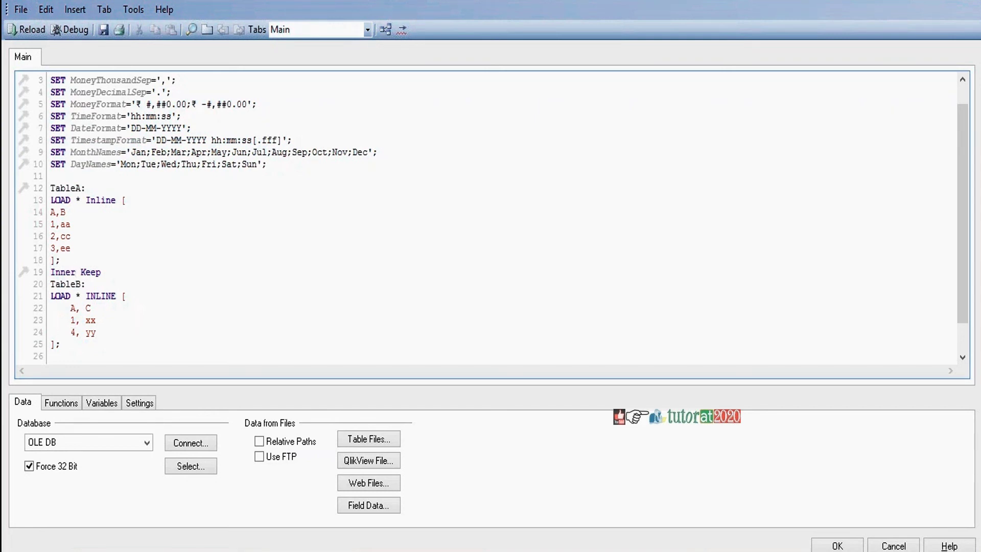
click(23, 29)
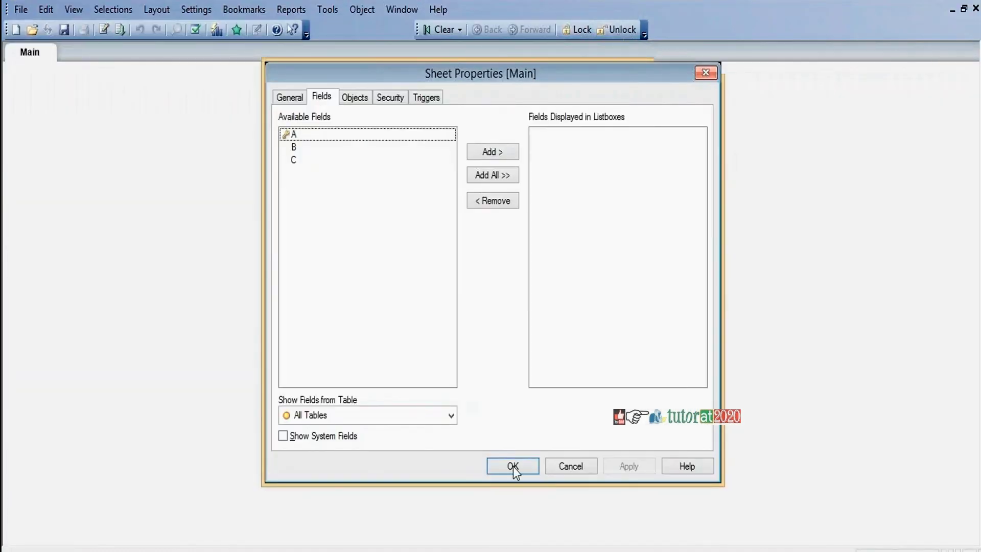
Open the Table Viewer for the inner keep result and move the TableA and TableB boxes farther apart
click(513, 466)
key(ctrl+t)
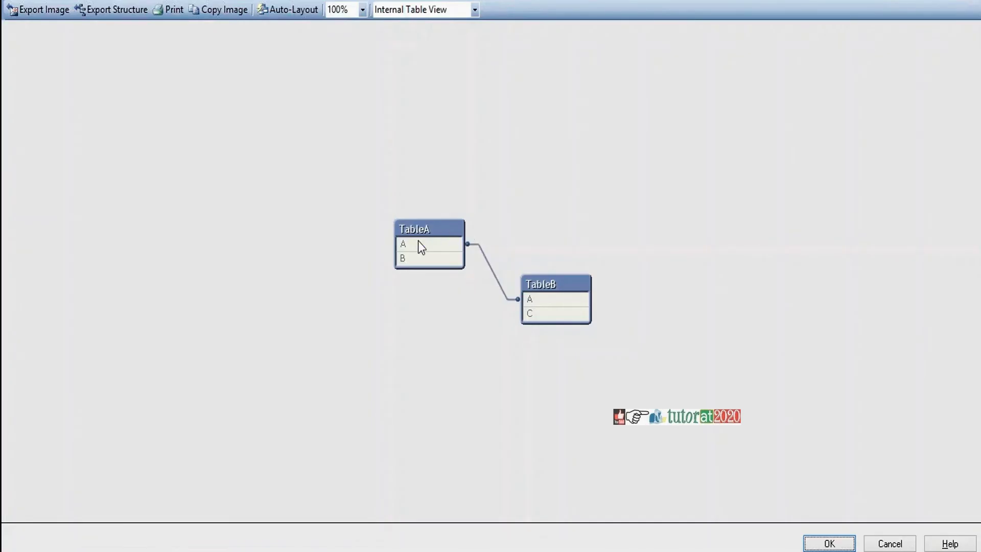
click(435, 234)
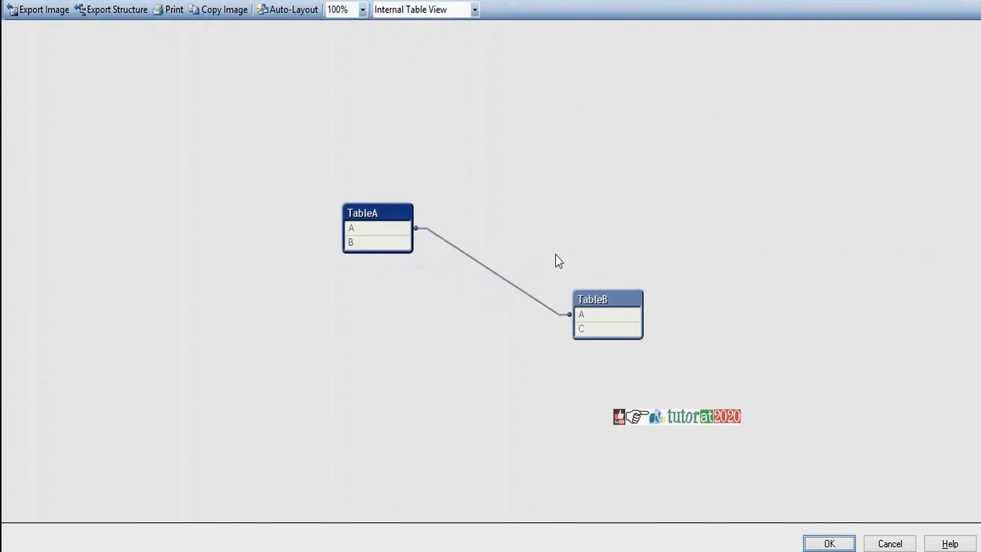
drag(602, 302, 654, 253)
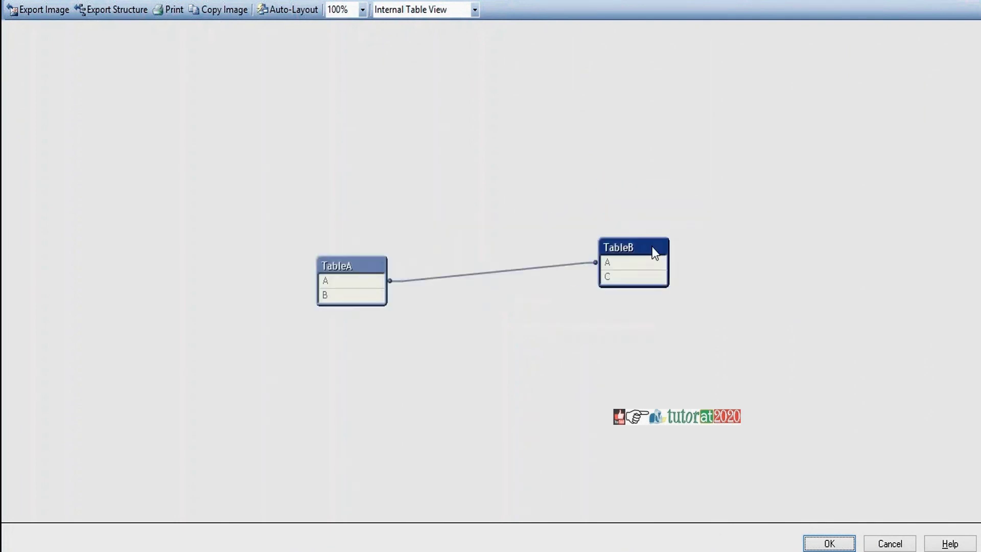
click(426, 213)
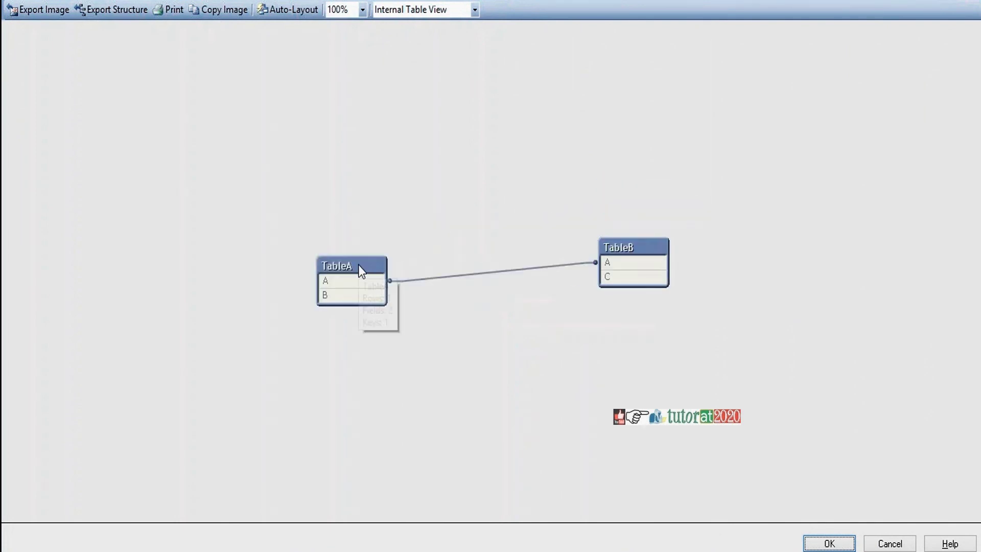
Preview the records of TableA and TableB produced by the inner keep, and close the Table Viewer
right_click(359, 265)
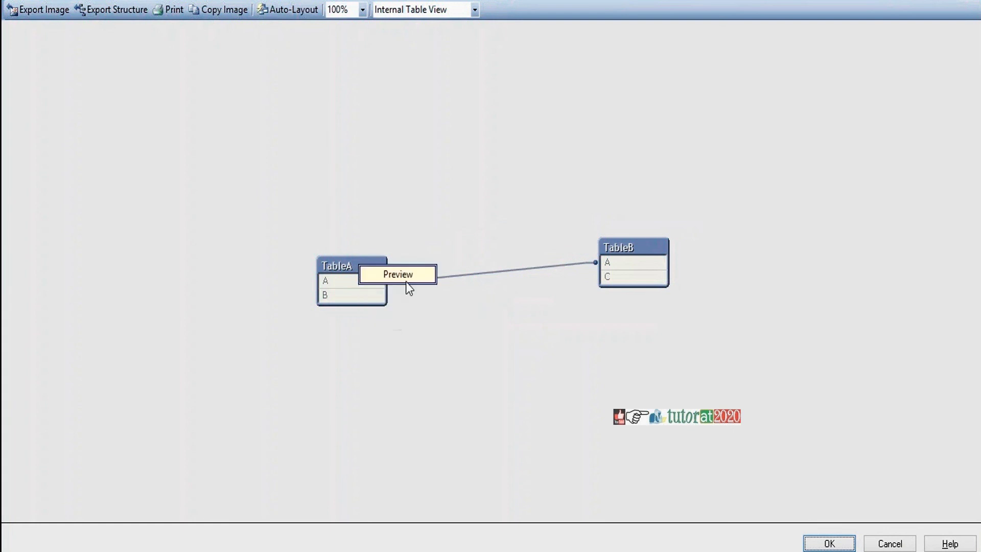
click(409, 278)
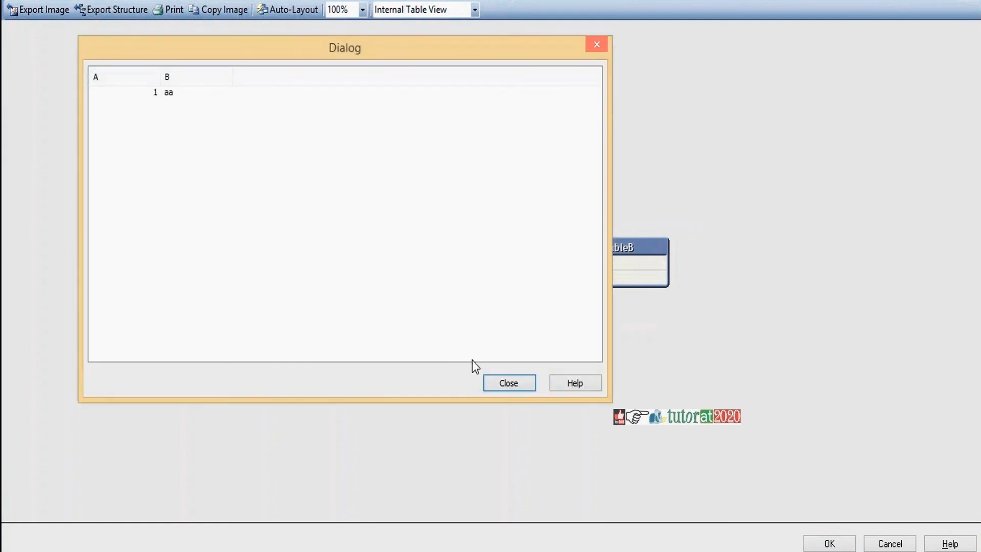
right_click(654, 245)
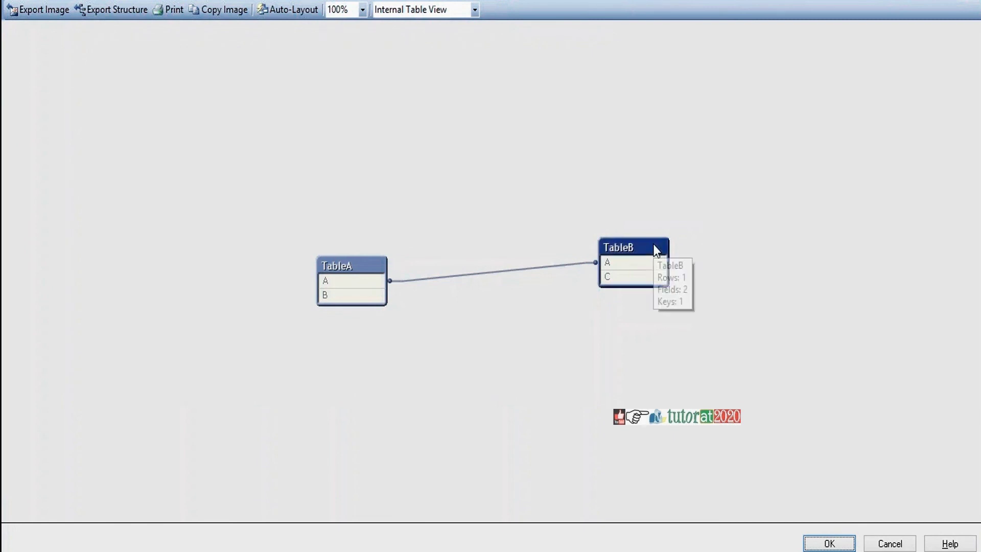
click(703, 261)
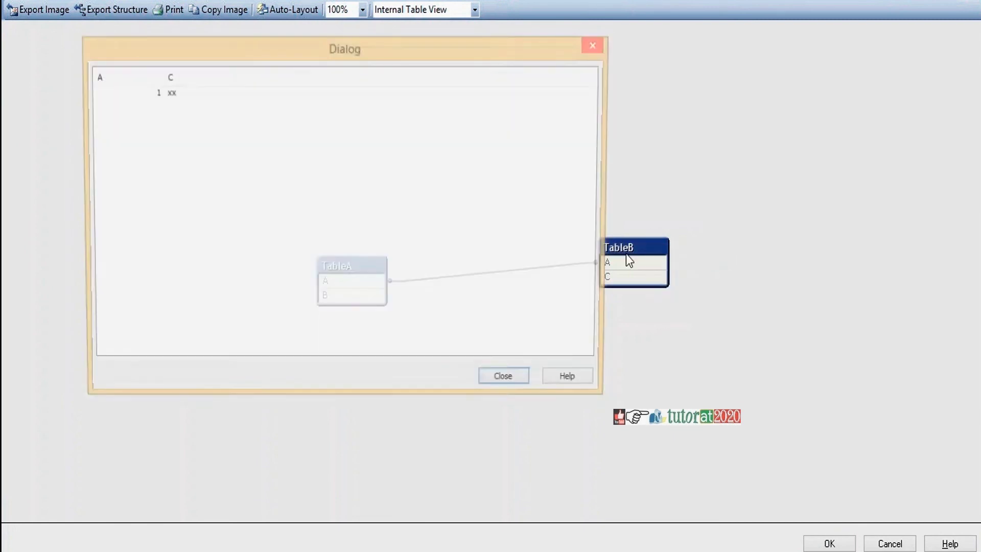
click(517, 388)
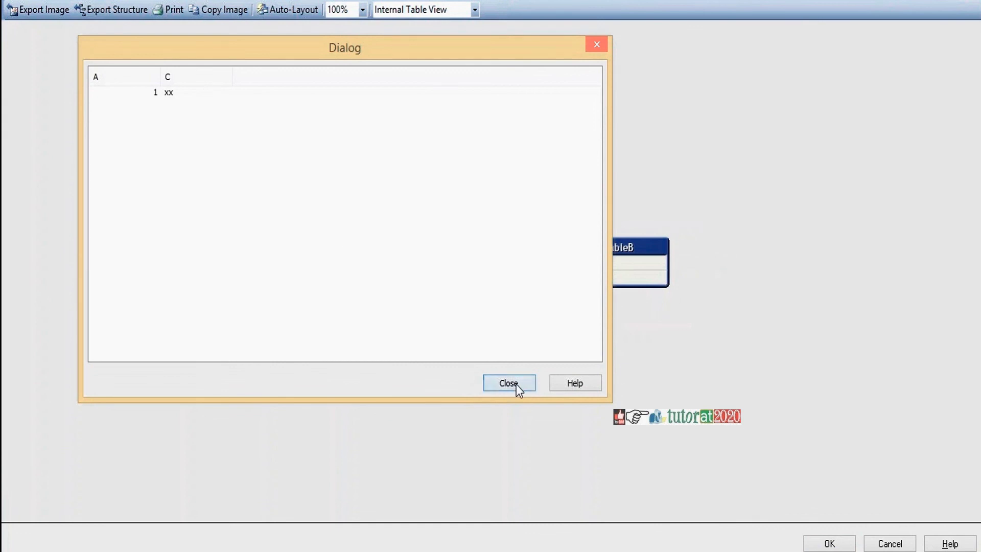
click(829, 543)
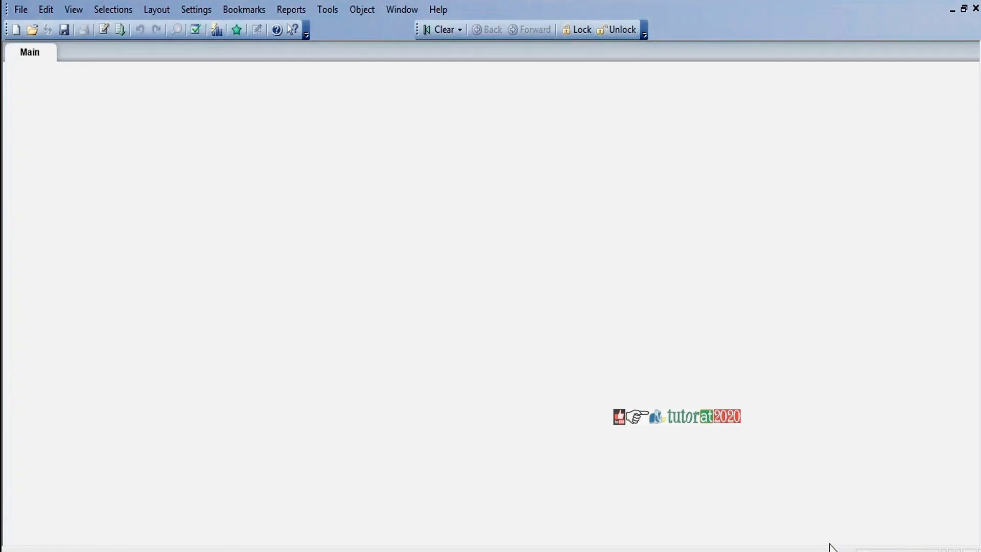
Reopen the script, change the prefix above the TableB label to Left Keep, and reload it
key(ctrl+e)
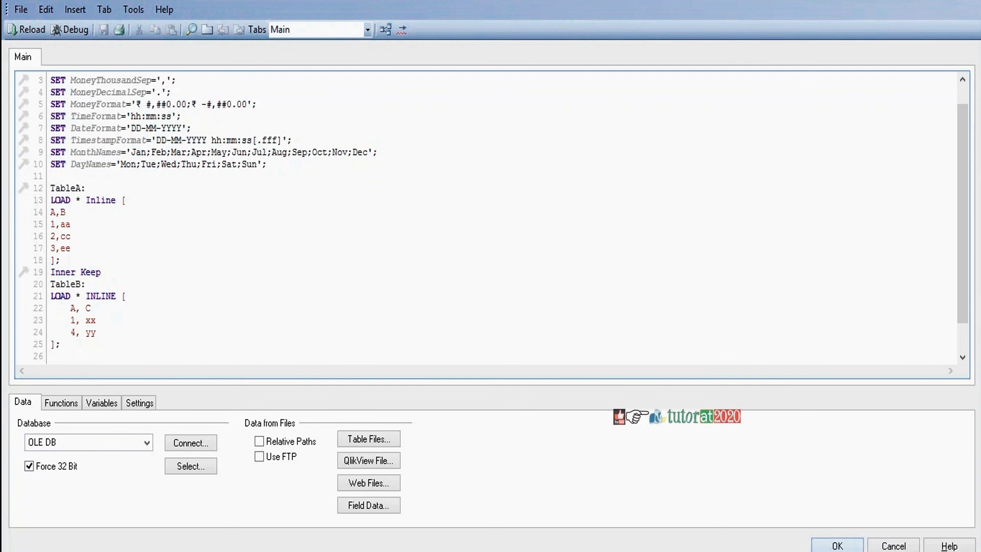
key(BackSpace)
key(BackSpace)
key(BackSpace)
key(BackSpace)
key(BackSpace)
text(L)
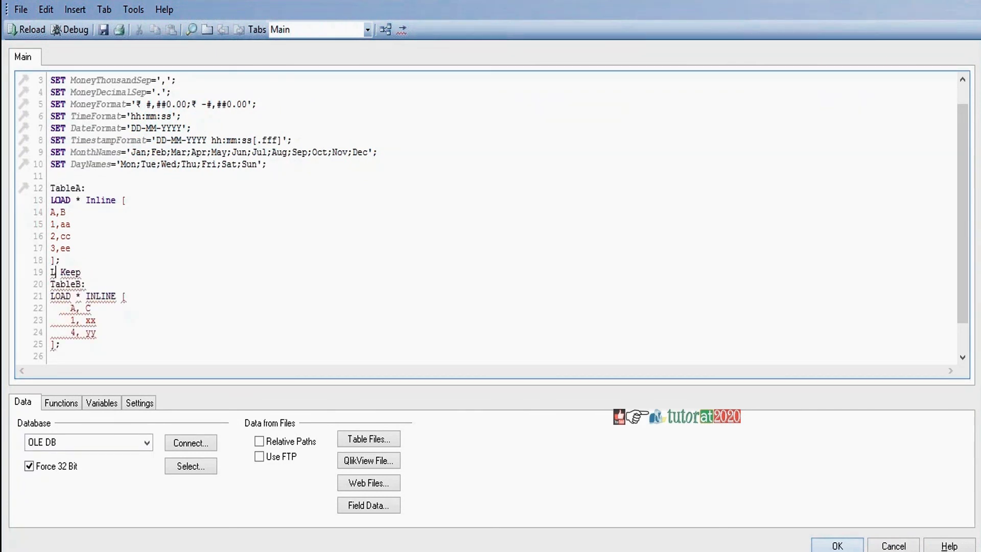
text(eft)
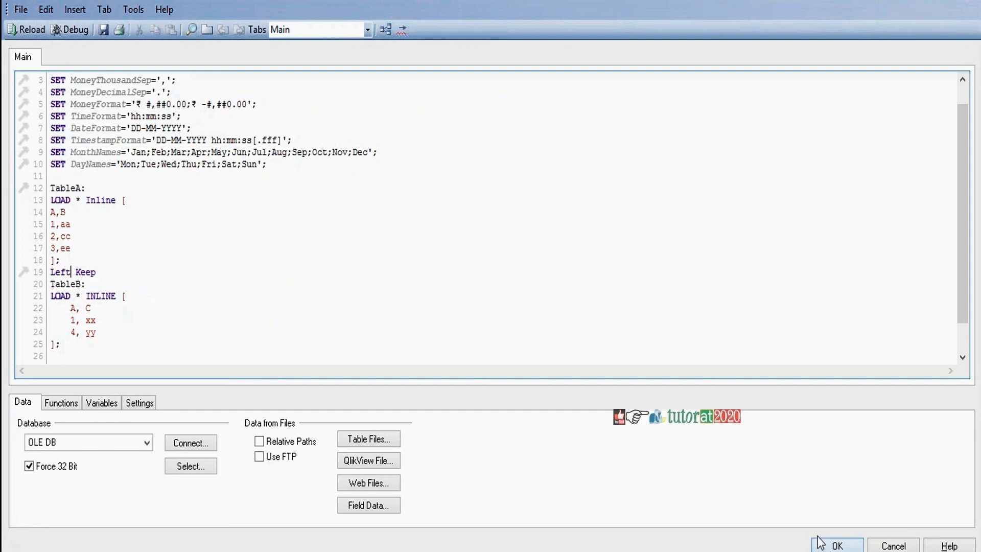
click(31, 30)
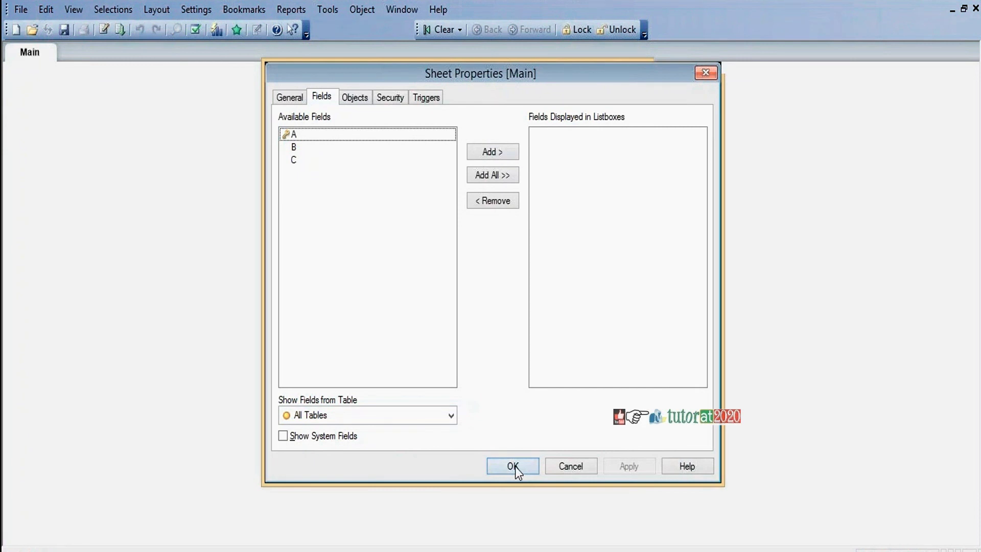
Preview TableA's and TableB's records in the Table Viewer for the left keep, closing the viewer when done
click(512, 466)
key(ctrl+t)
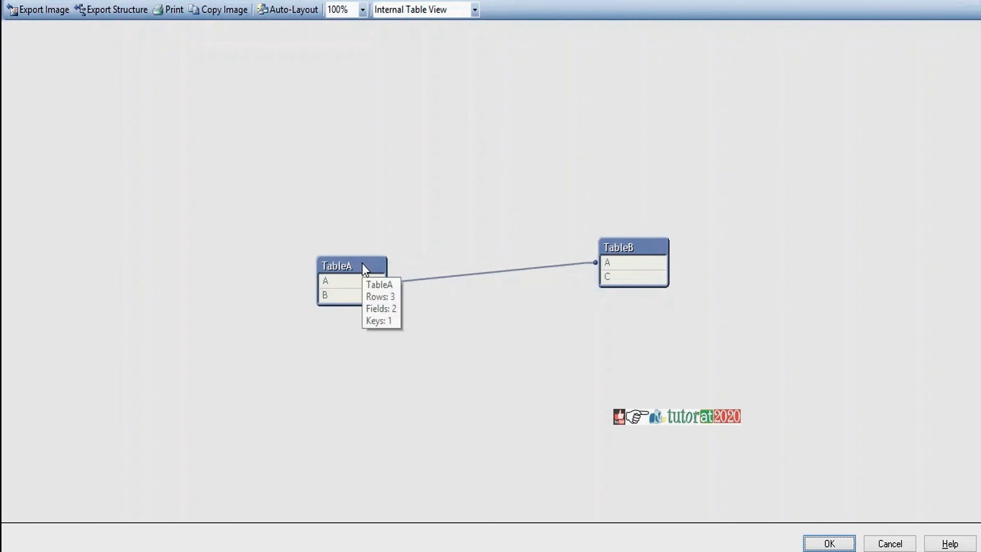
right_click(383, 267)
click(391, 278)
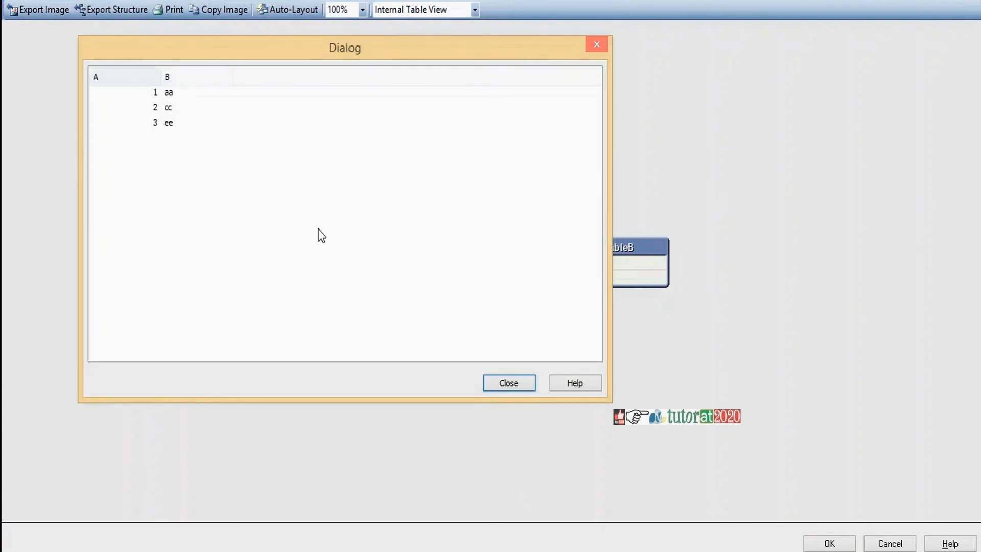
click(513, 389)
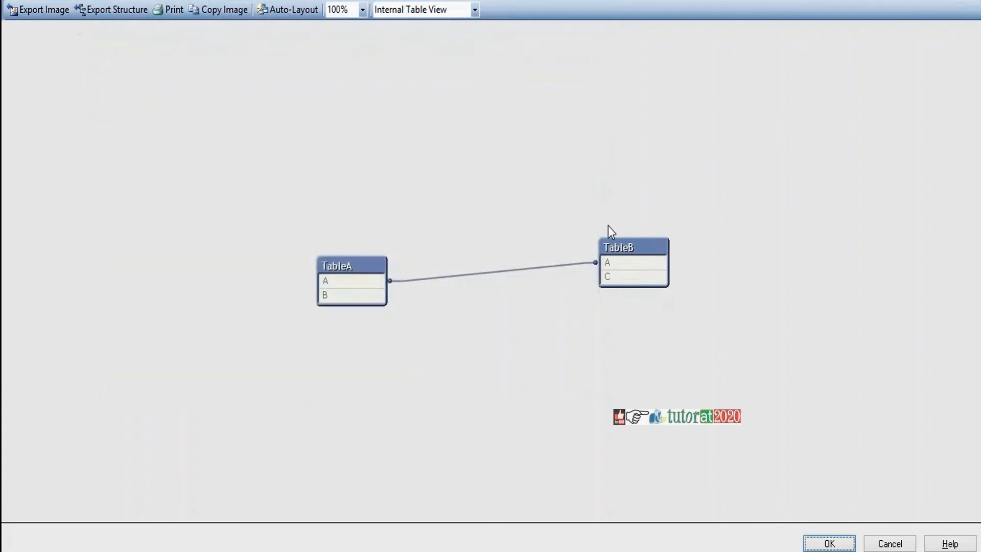
right_click(646, 247)
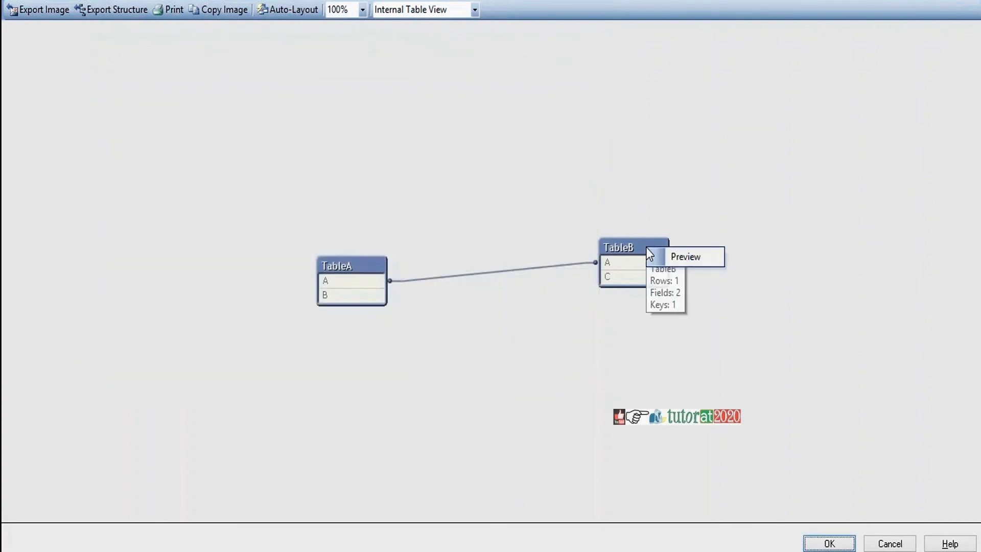
click(685, 257)
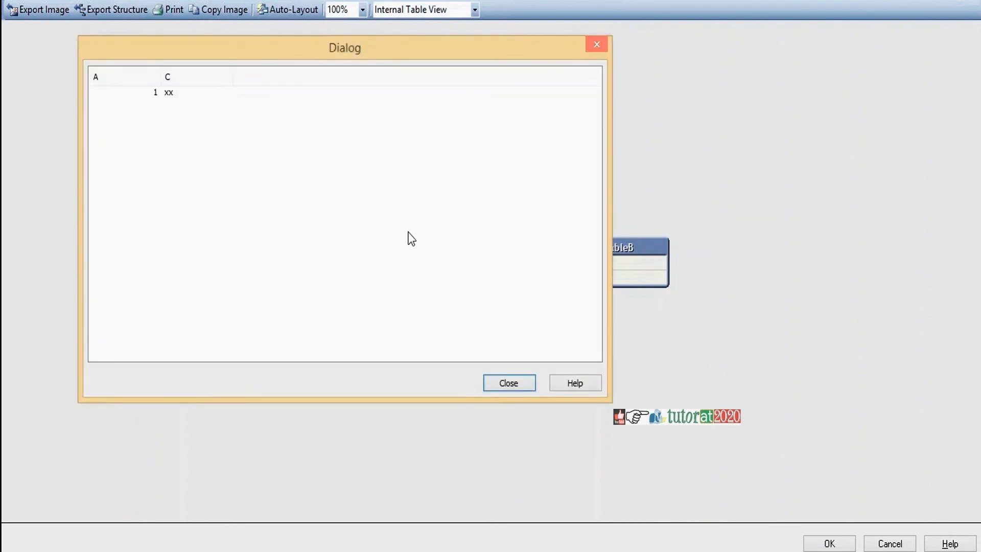
click(519, 382)
click(828, 543)
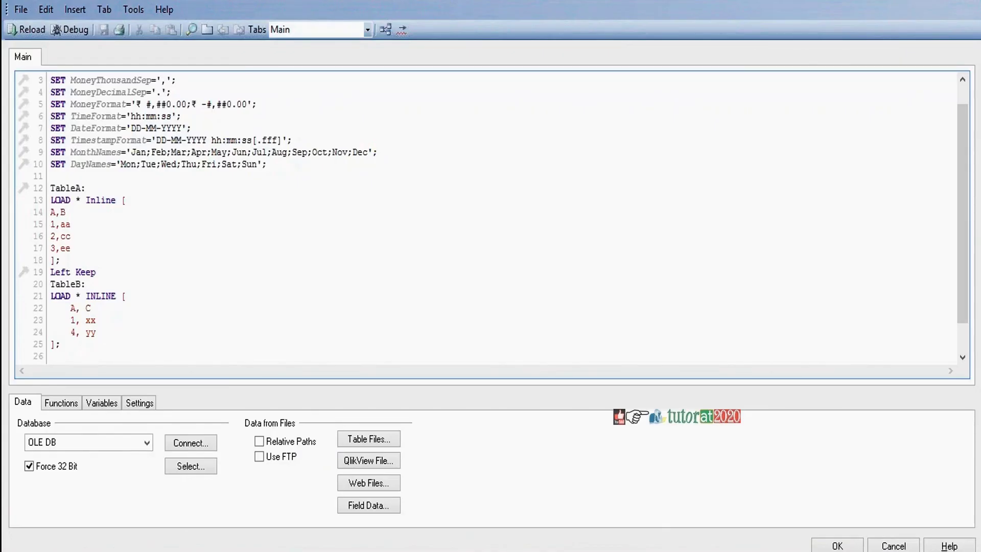
Change the Left Keep prefix above the TableB label to Right Keep and reload the script
key(BackSpace)
key(BackSpace)
key(BackSpace)
key(BackSpace)
text(r)
text(ig)
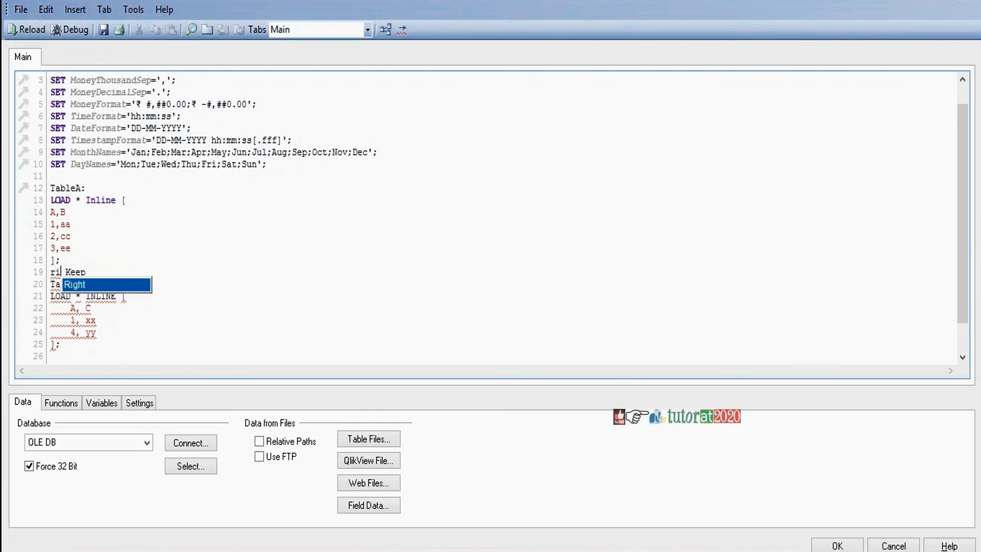
key(Return)
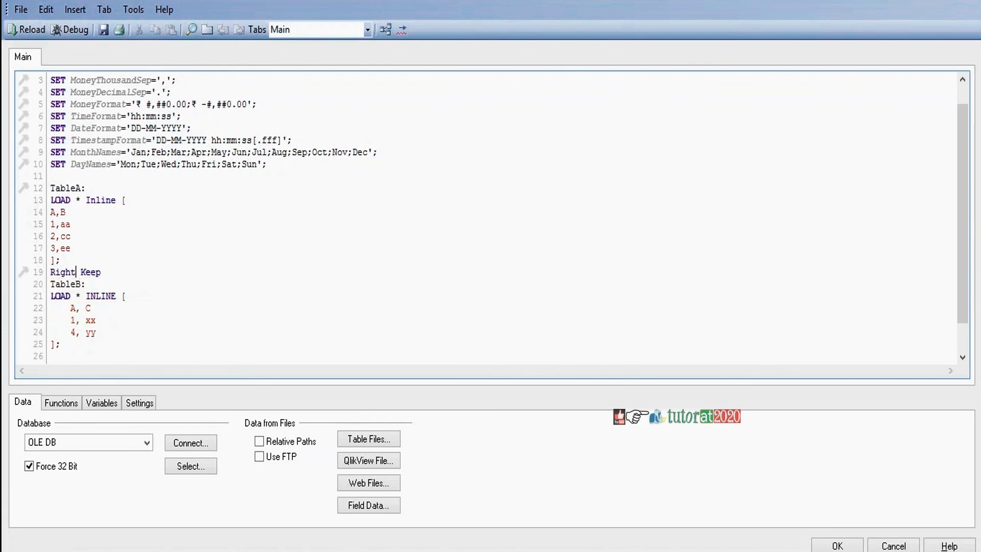
click(32, 30)
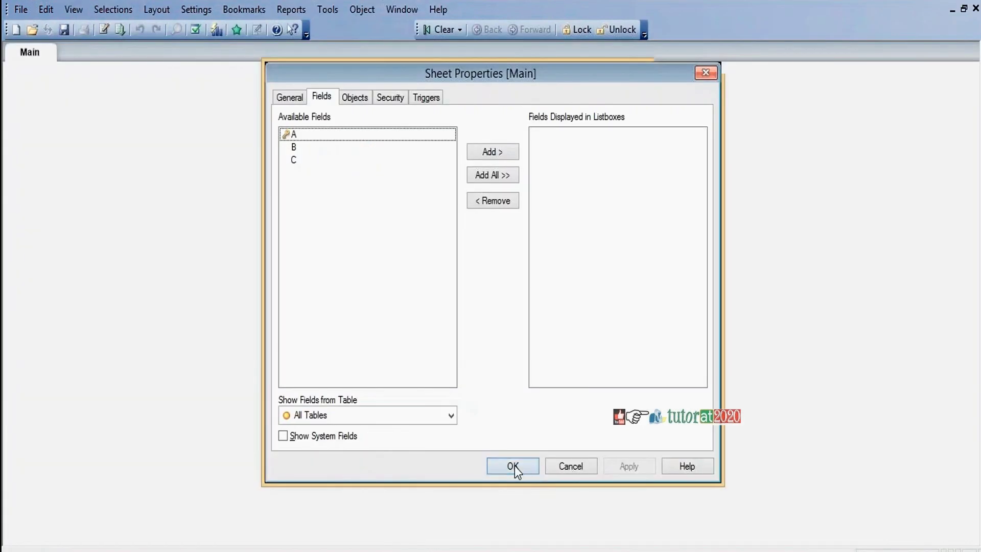
Preview TableB's and TableA's records in the Table Viewer for the right keep, closing the viewer when done
click(513, 465)
key(ctrl+t)
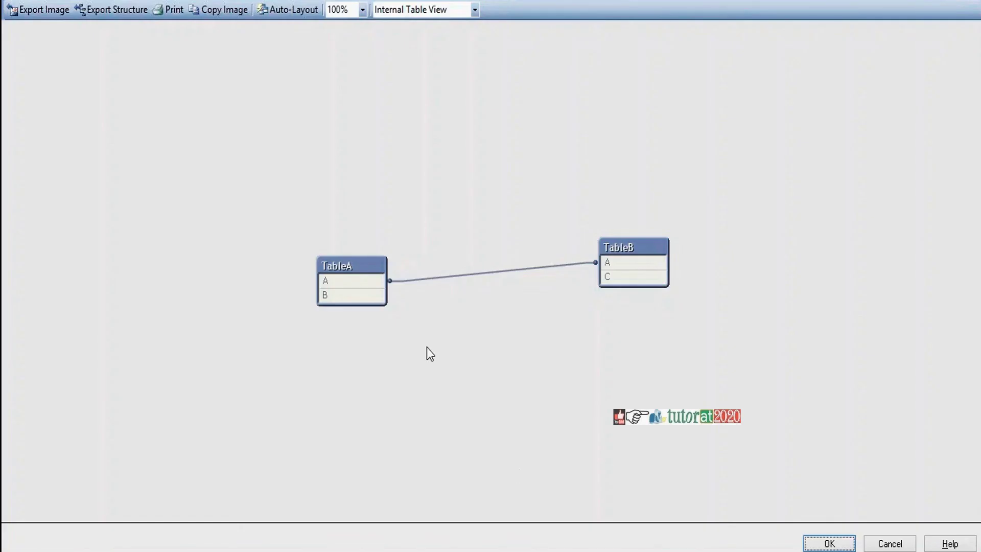
right_click(650, 244)
click(677, 254)
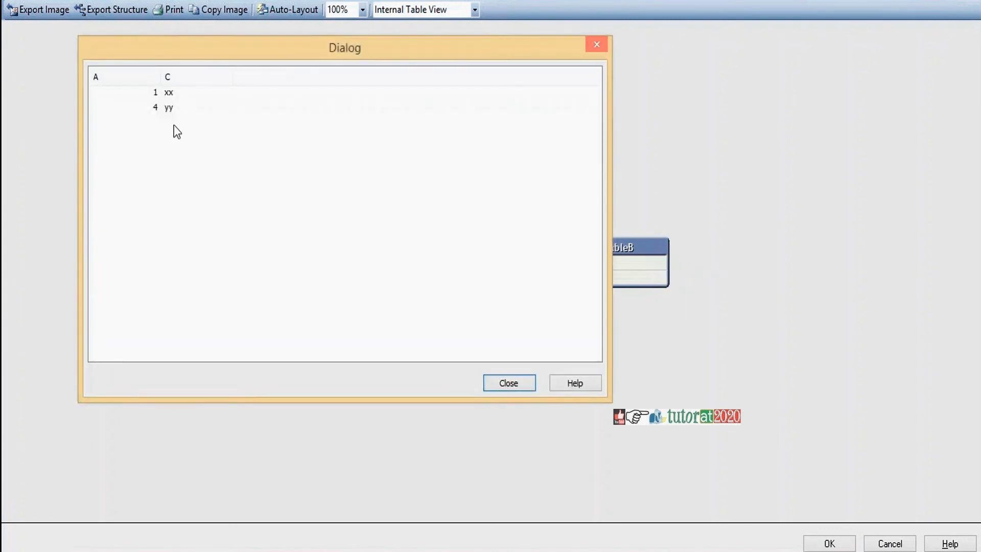
click(505, 382)
right_click(369, 261)
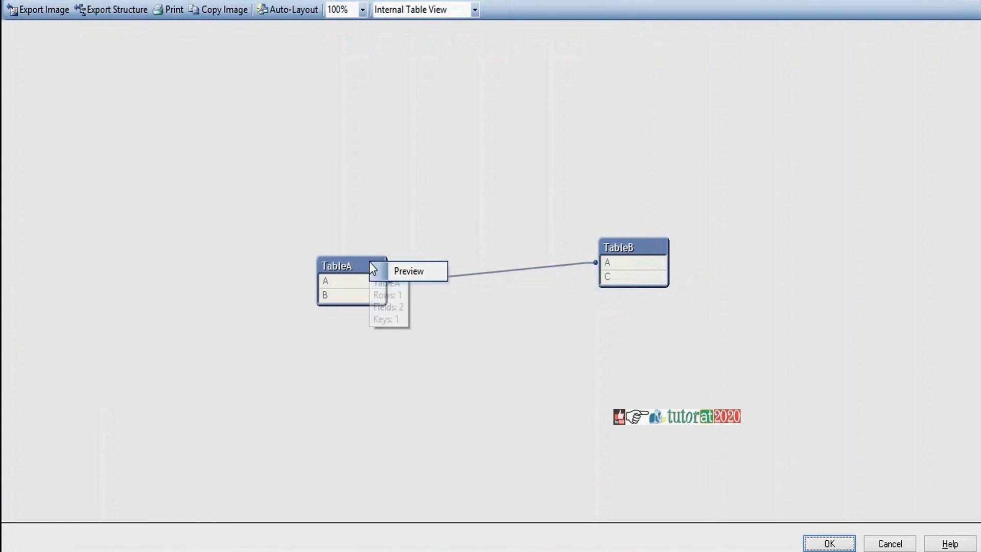
click(396, 267)
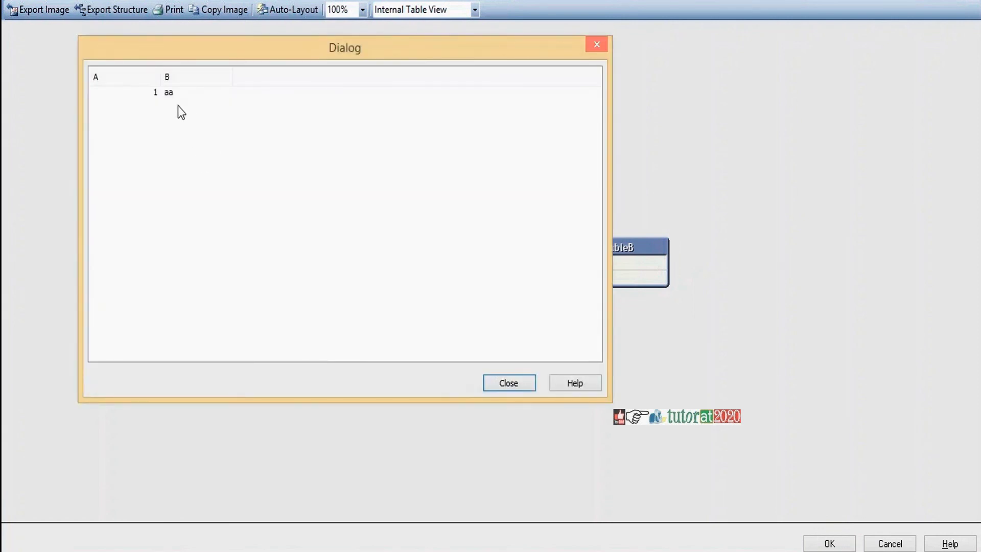
click(505, 383)
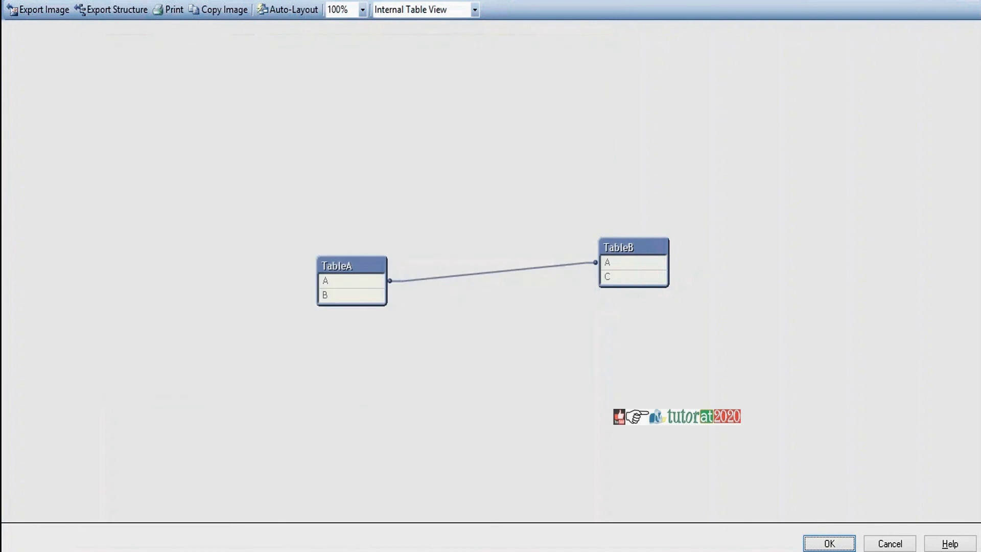
click(829, 544)
Reopen the script and change the Right Keep prefix above the TableB label to Outer Keep
key(ctrl+e)
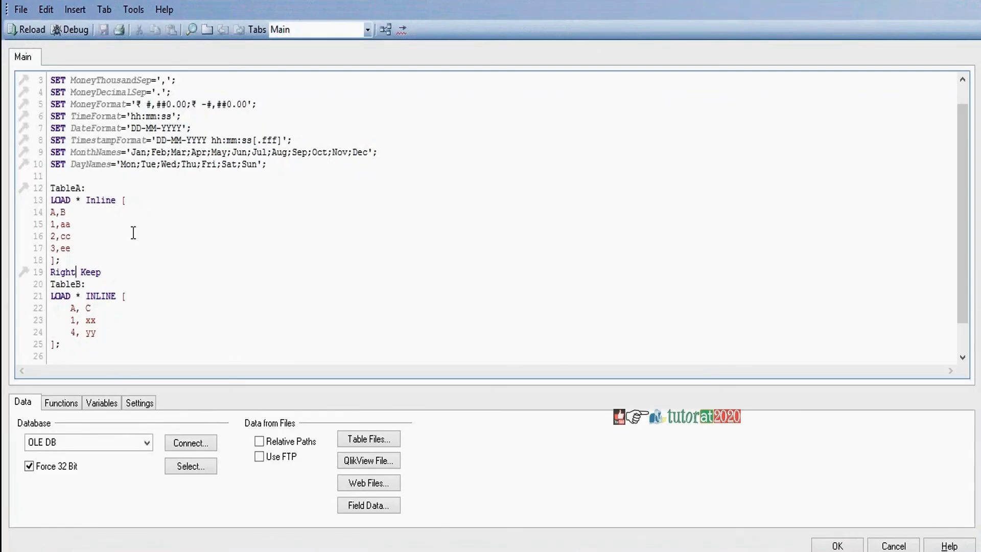
key(BackSpace)
key(BackSpace)
key(BackSpace)
key(BackSpace)
key(BackSpace)
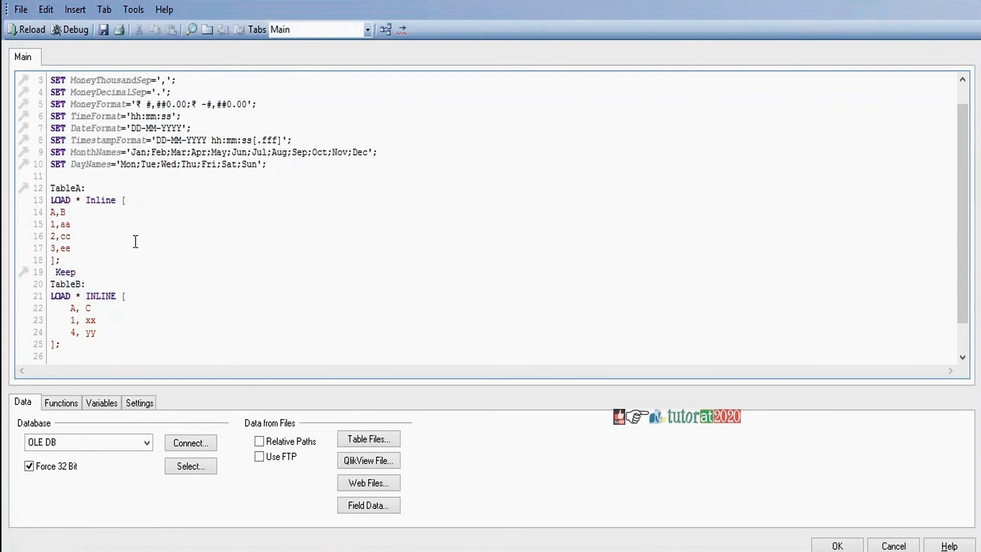
text(ou)
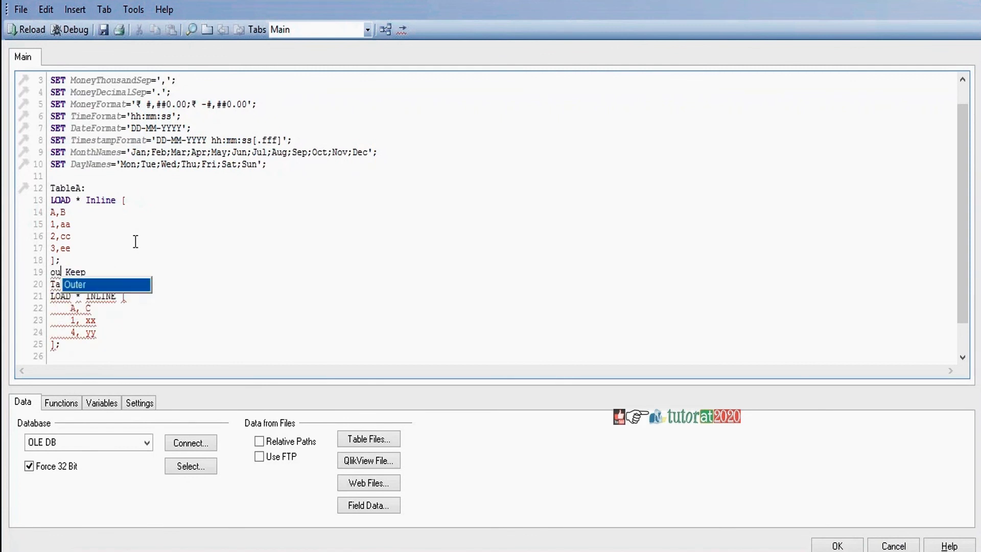
key(Return)
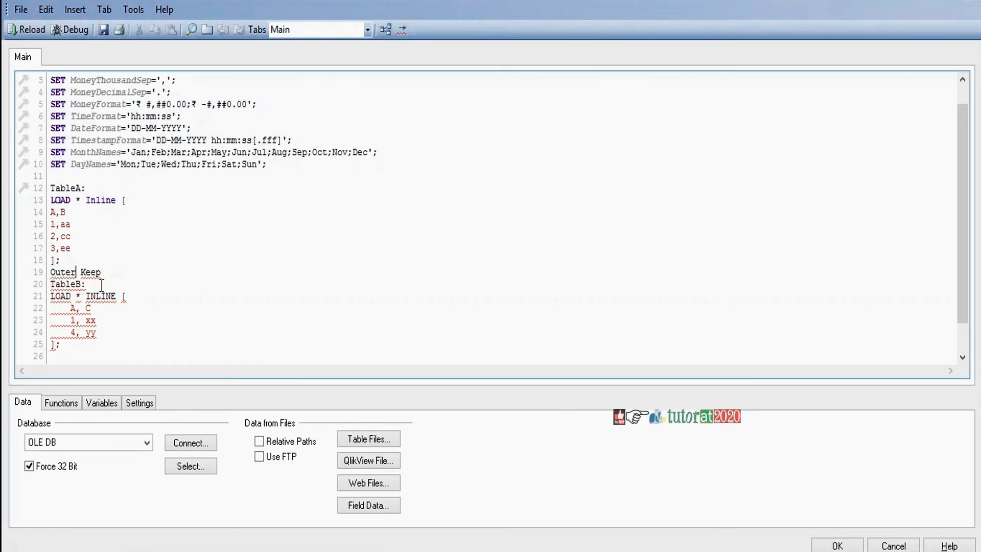
Try to reload the script with the Outer Keep prefix, dismiss the resulting dialogs and return to the script
click(12, 29)
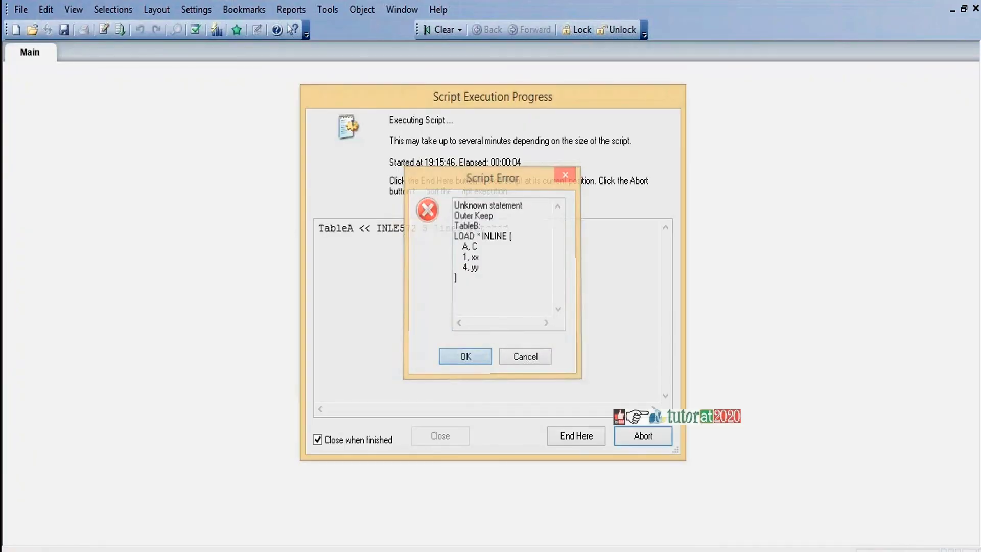
click(465, 356)
click(515, 467)
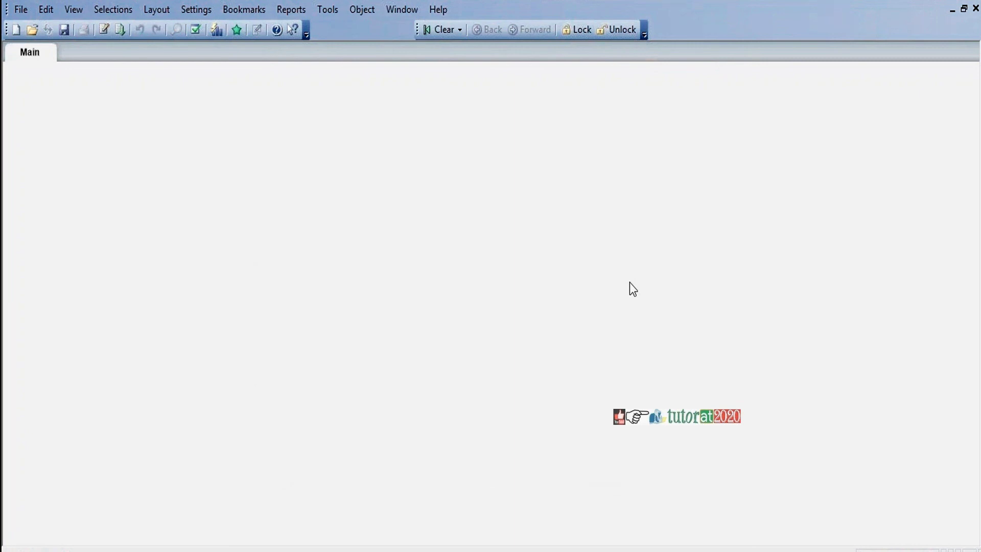
key(ctrl+e)
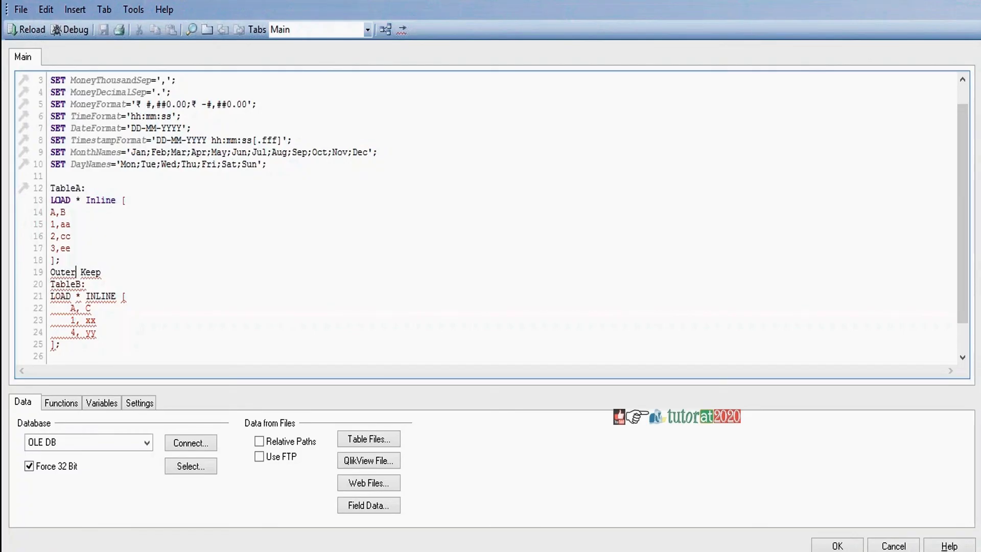
Delete the Outer Keep prefix from the line above the TableB label in the script
key(Right)
key(Right)
key(Right)
key(shift+Home)
key(Delete)
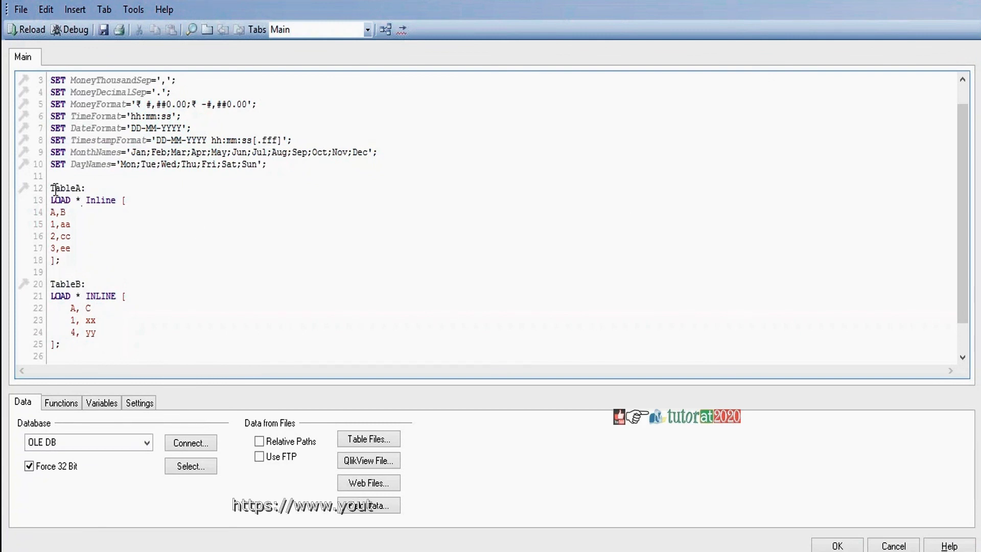
Reload the script with no join or keep prefix between the two tables and dismiss the sheet properties
drag(51, 188, 77, 357)
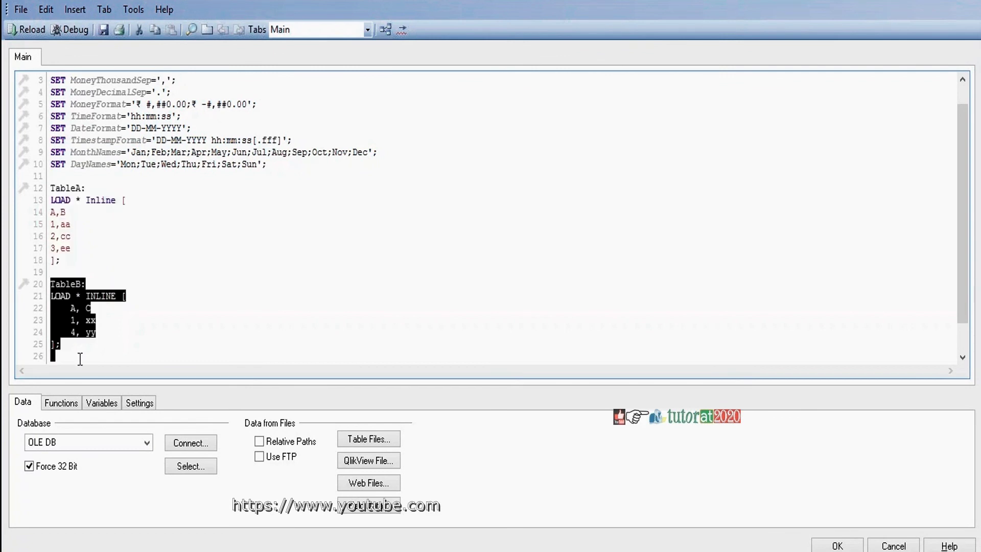
click(145, 358)
key(Return)
click(30, 28)
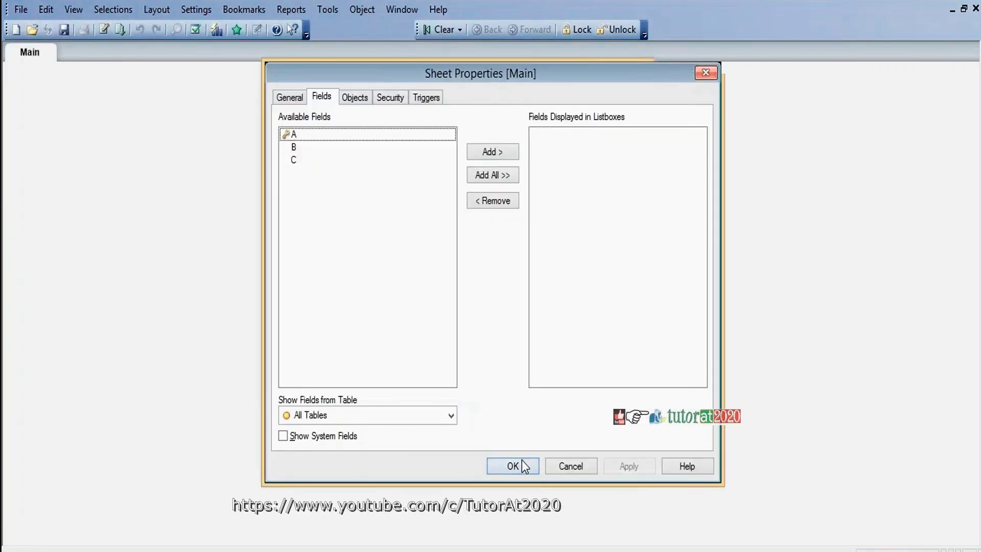
key(Escape)
Preview TableA's and TableB's records in the Table Viewer for the load without a prefix
key(ctrl+t)
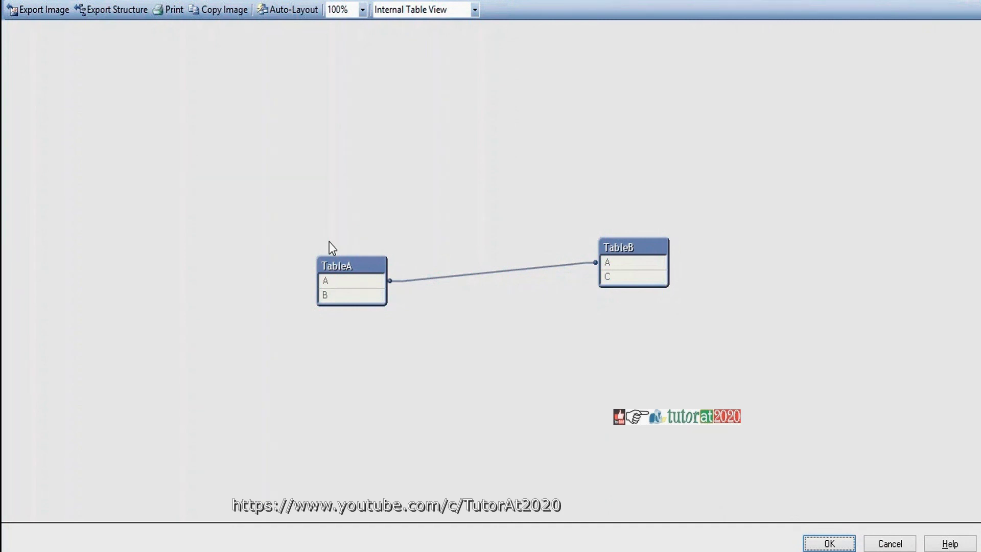
right_click(372, 263)
click(404, 271)
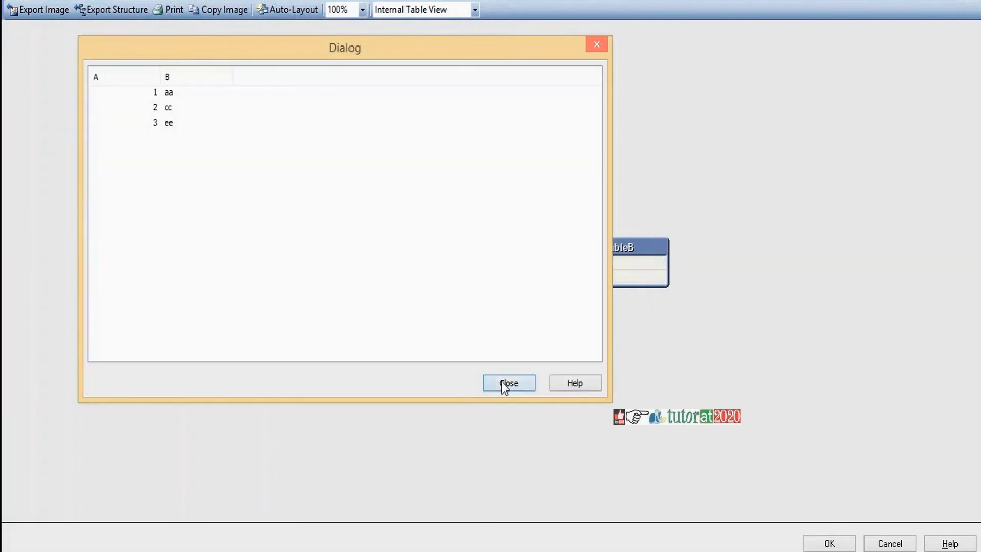
click(508, 383)
right_click(631, 250)
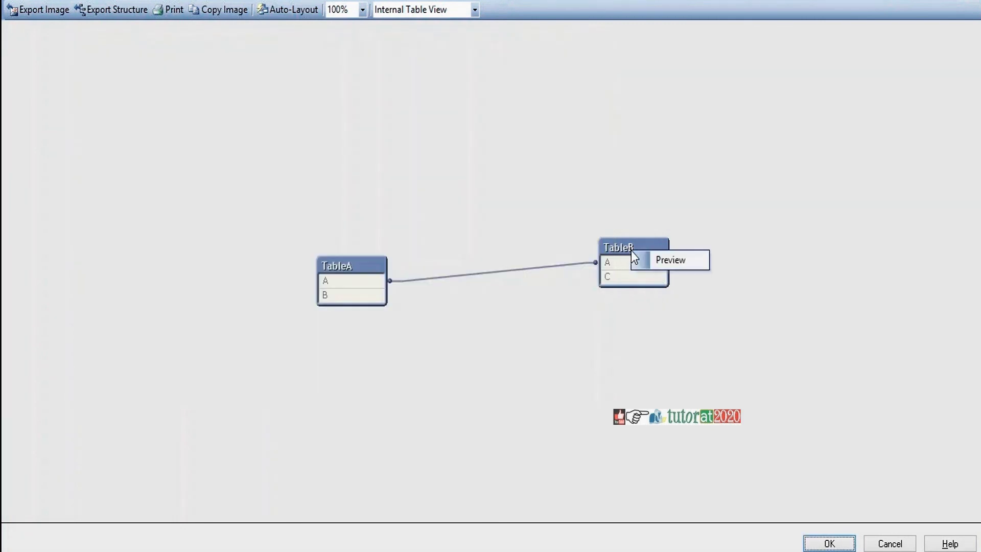